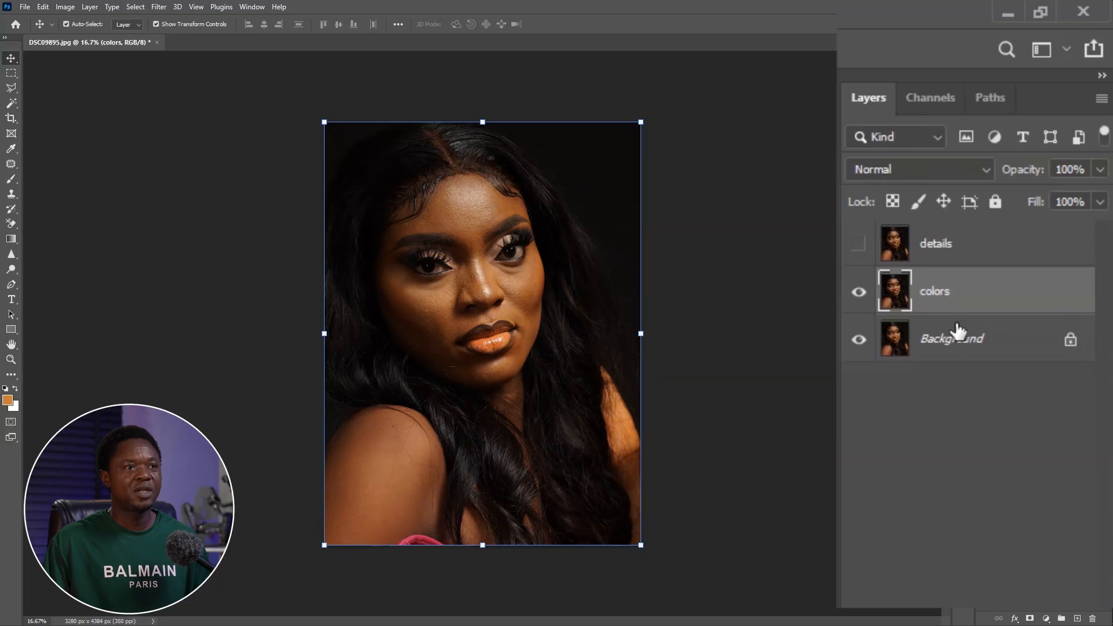
# Step: Apply a Gaussian Blur with a 12-pixel radius to the colors layer
pyautogui.click(159, 7)
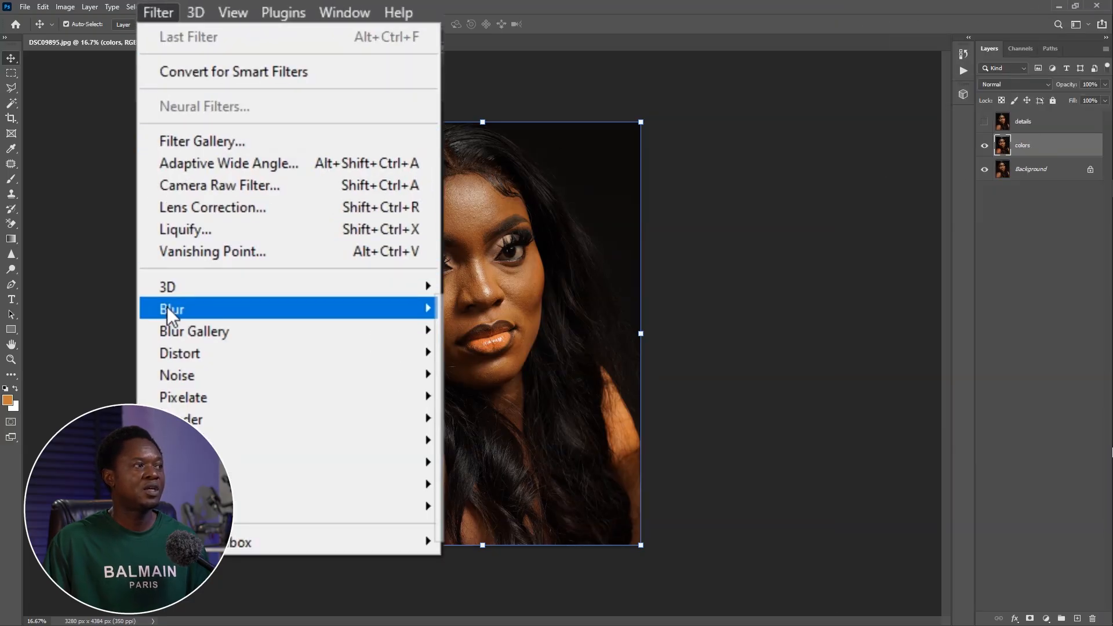
pyautogui.moveTo(209, 309)
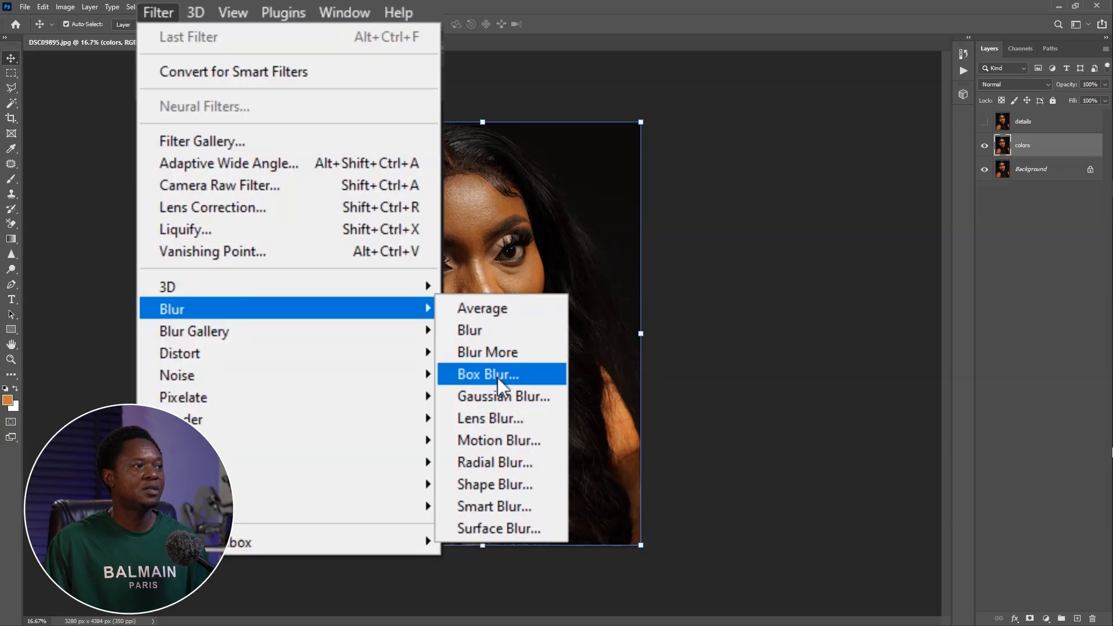
pyautogui.click(496, 395)
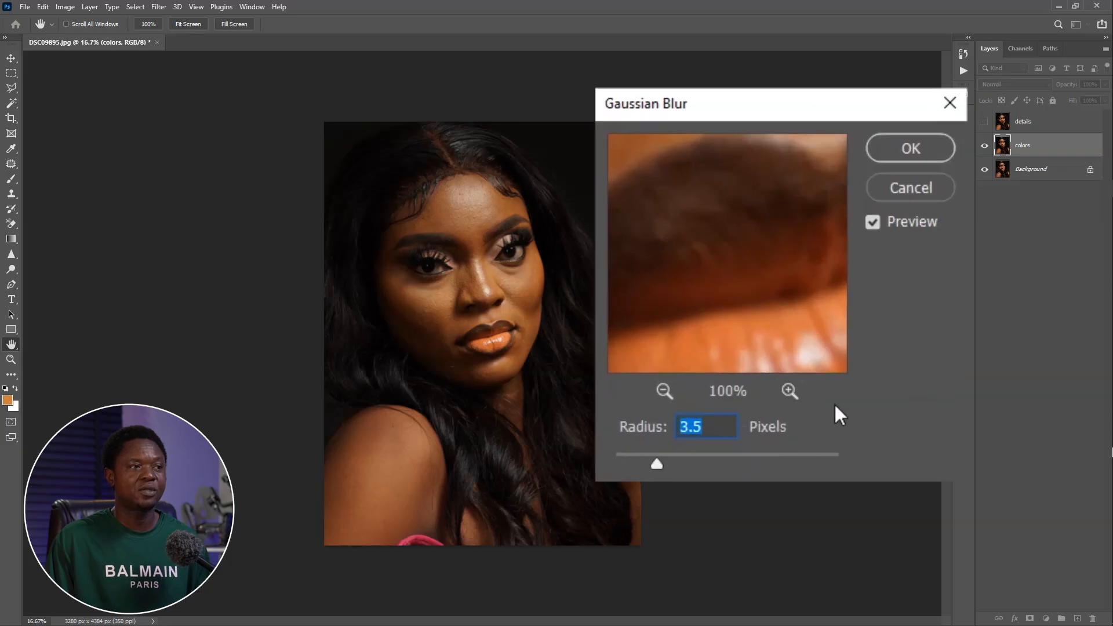
pyautogui.moveTo(657, 462); pyautogui.dragTo(708, 464)
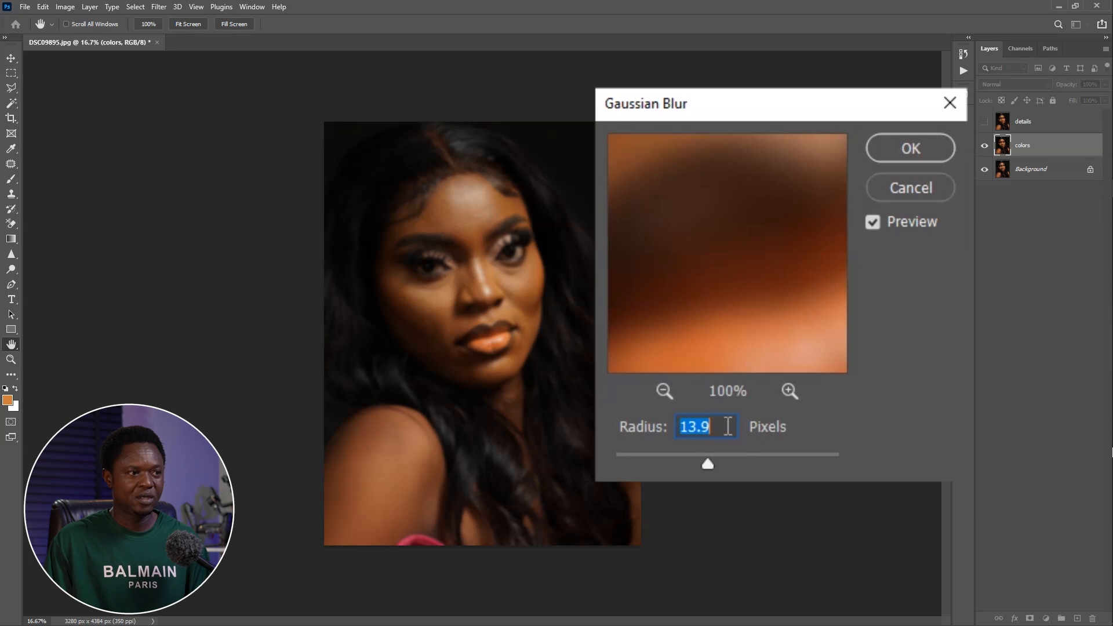
pyautogui.write('12')
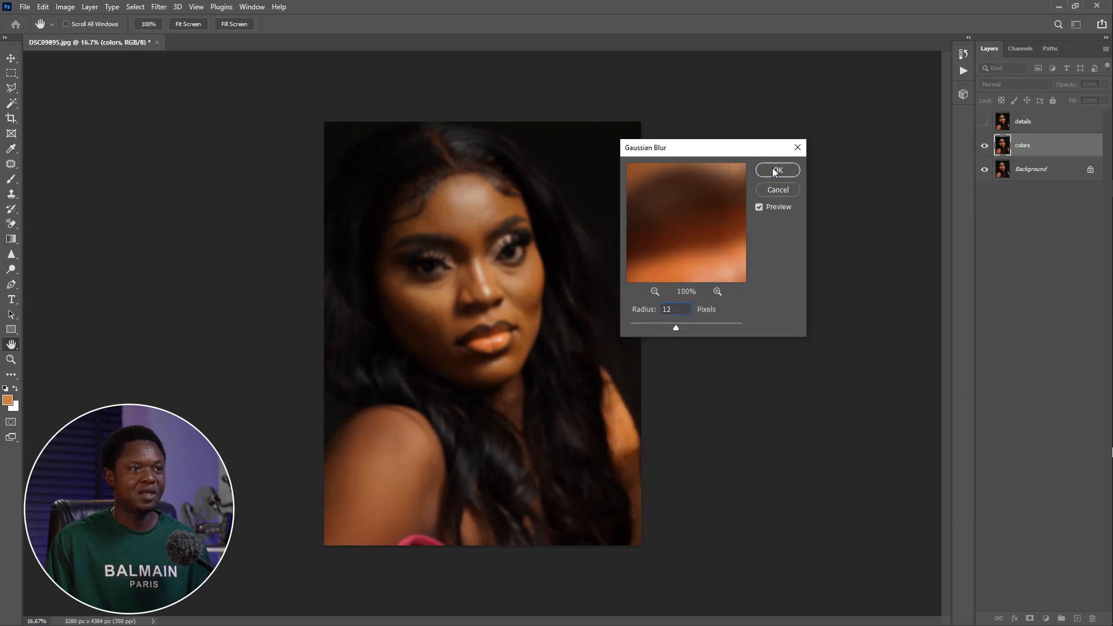
pyautogui.click(774, 169)
pyautogui.press('v')
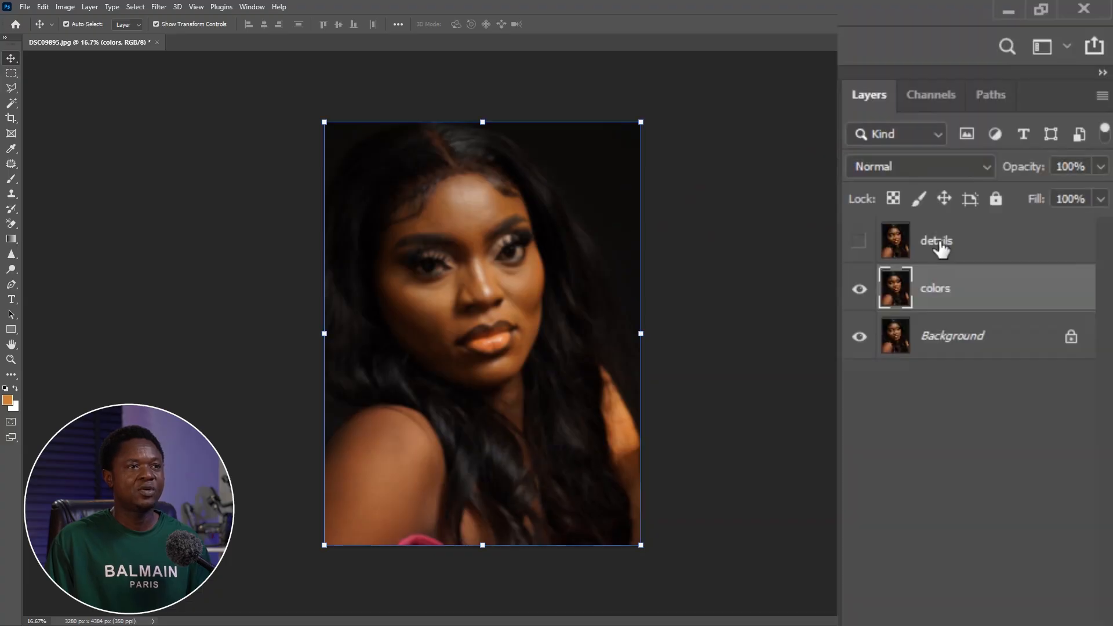
# Step: Show the details layer and apply the colors layer to it using Apply Image with Subtract blending, scale 2 and offset 128
pyautogui.click(1025, 125)
pyautogui.click(859, 242)
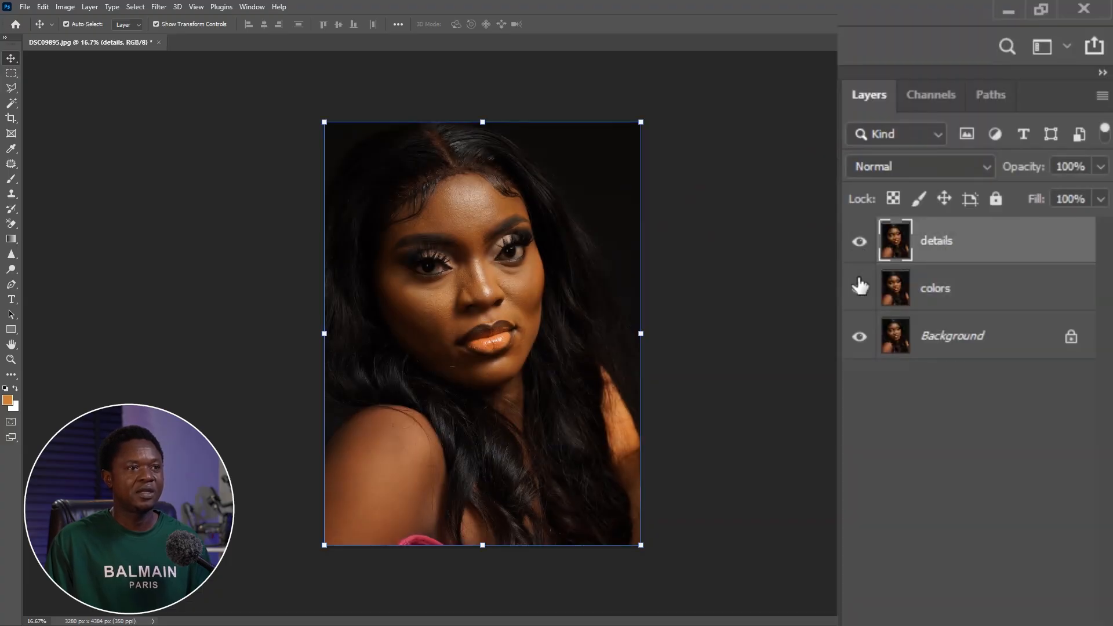
pyautogui.click(65, 7)
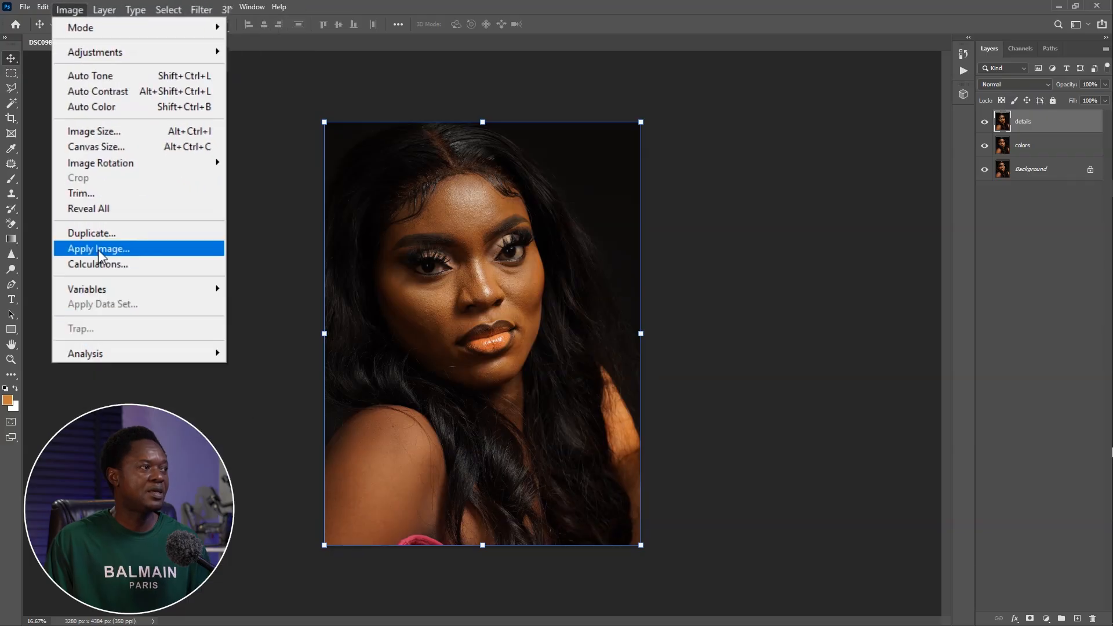
pyautogui.click(99, 249)
pyautogui.click(460, 88)
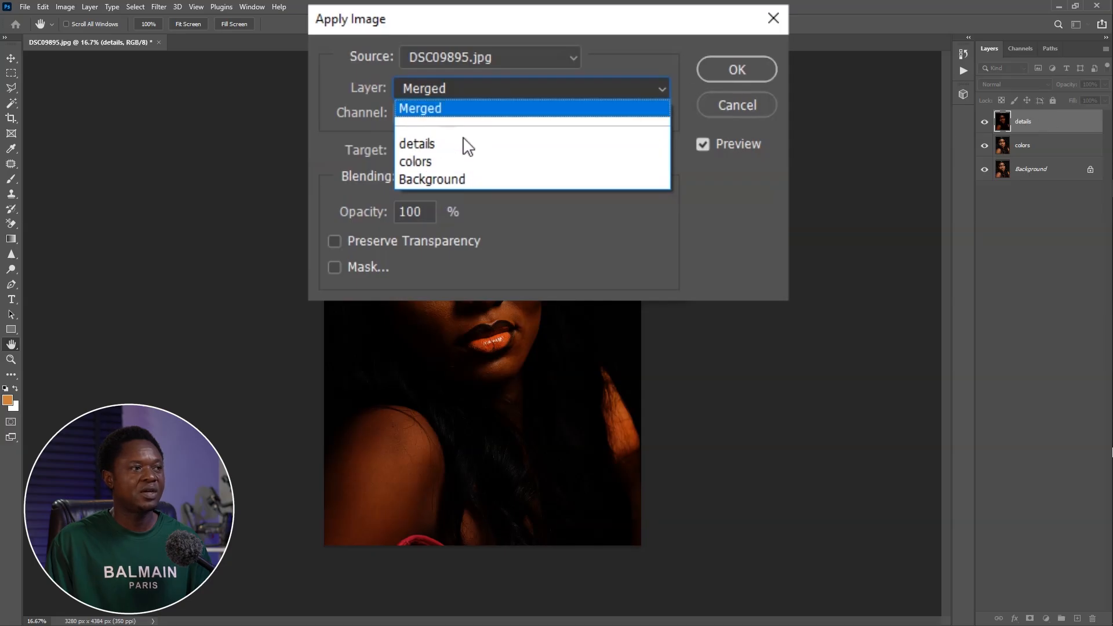
pyautogui.click(430, 158)
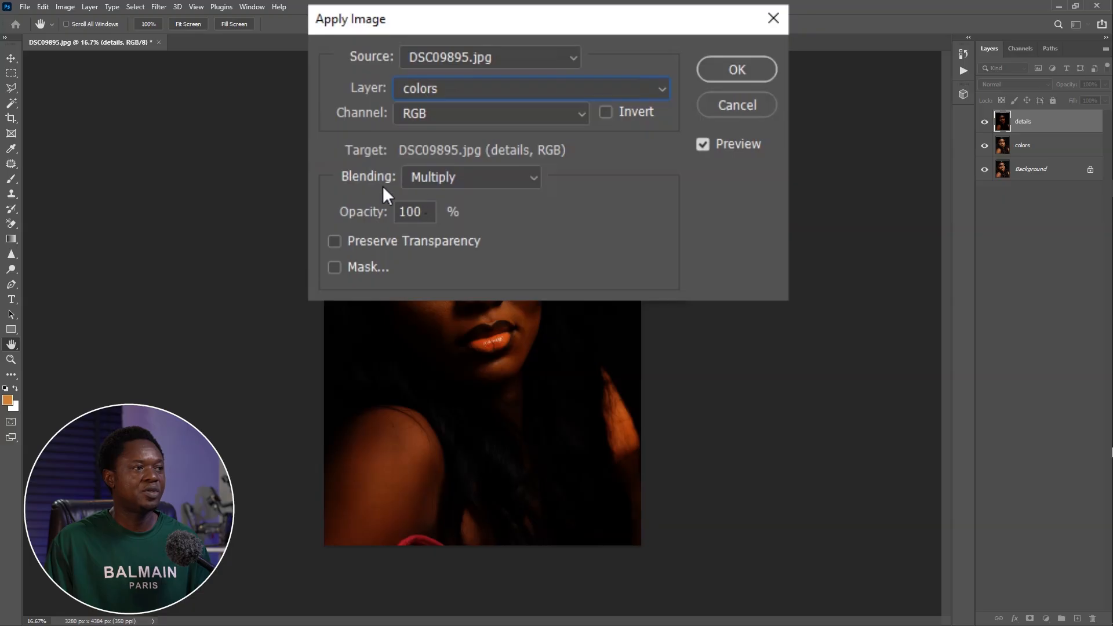
pyautogui.click(500, 176)
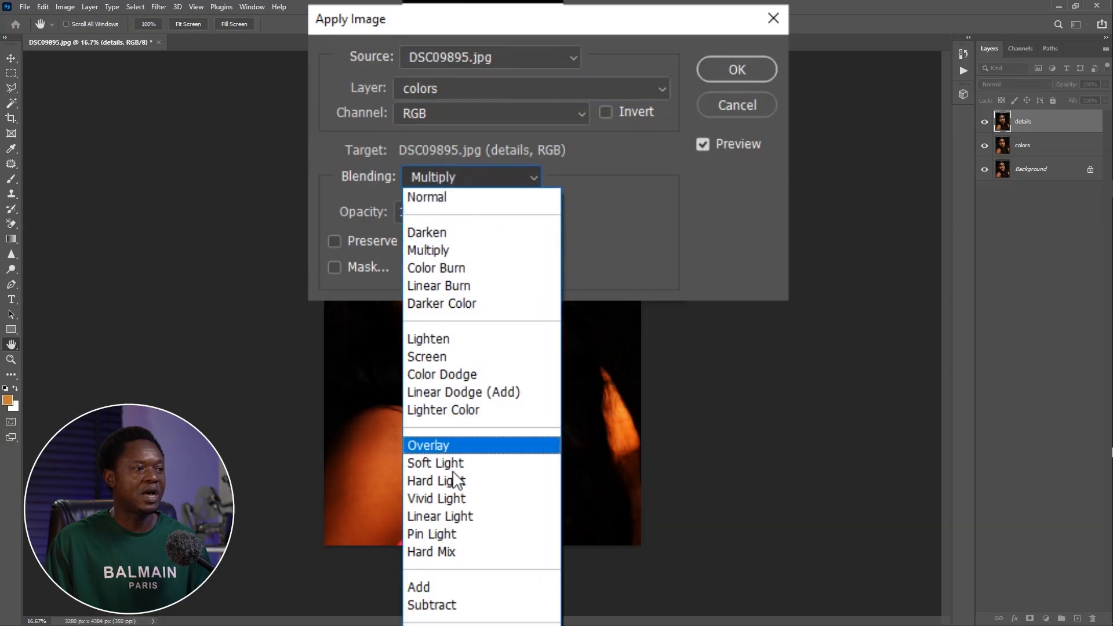
pyautogui.click(450, 605)
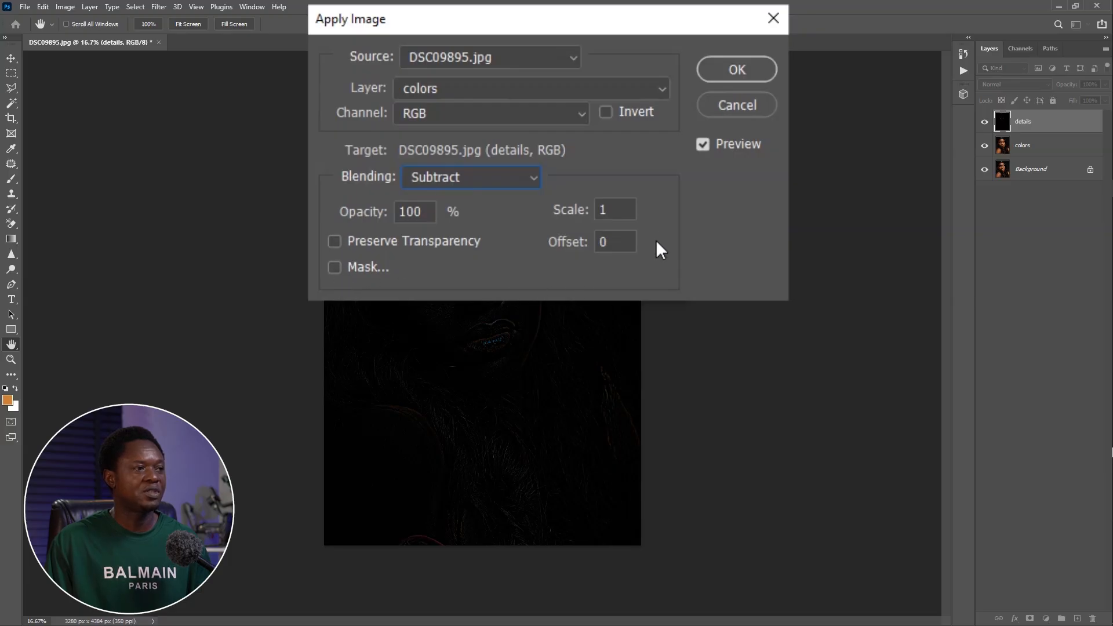
pyautogui.write('2')
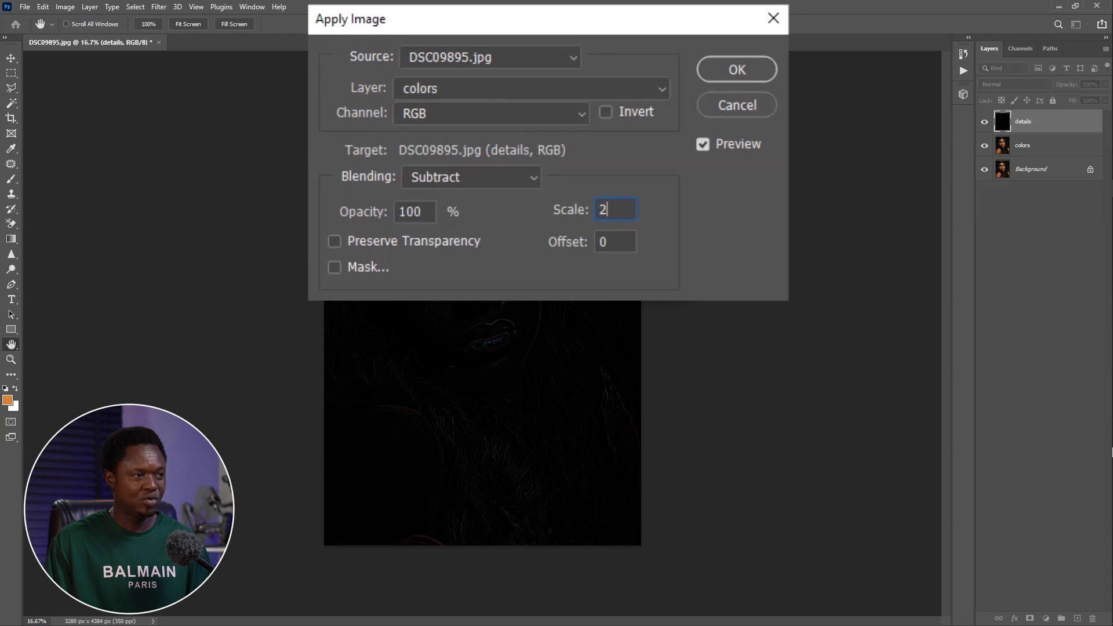
pyautogui.write('128')
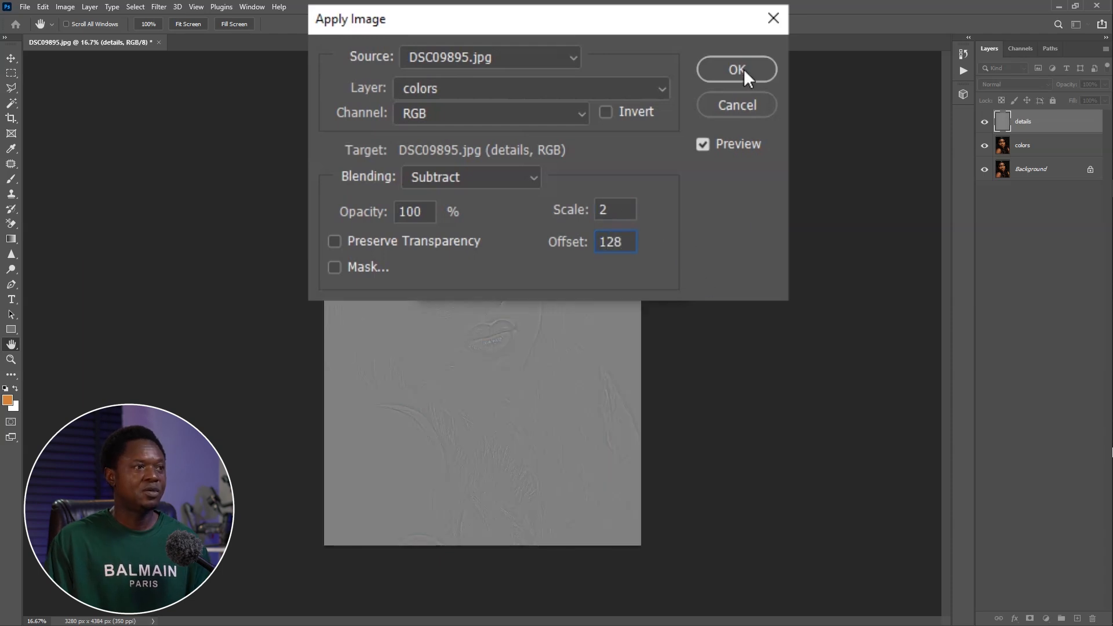
pyautogui.click(652, 169)
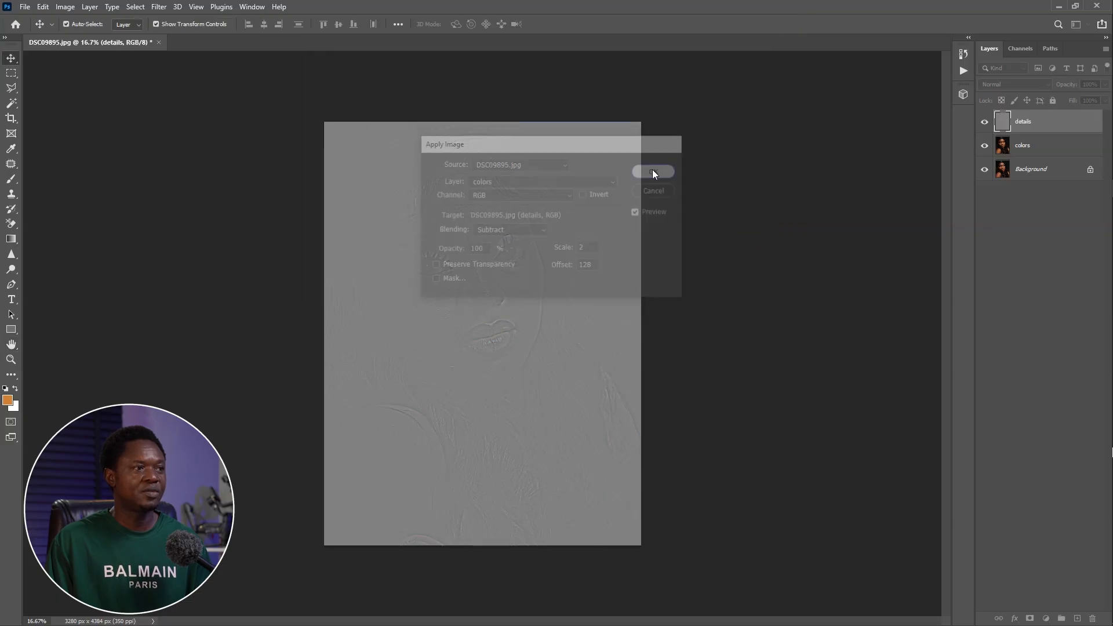
# Step: Set the details layer's blend mode to Linear Light and compare the combined layers with the Background alone
pyautogui.click(1010, 84)
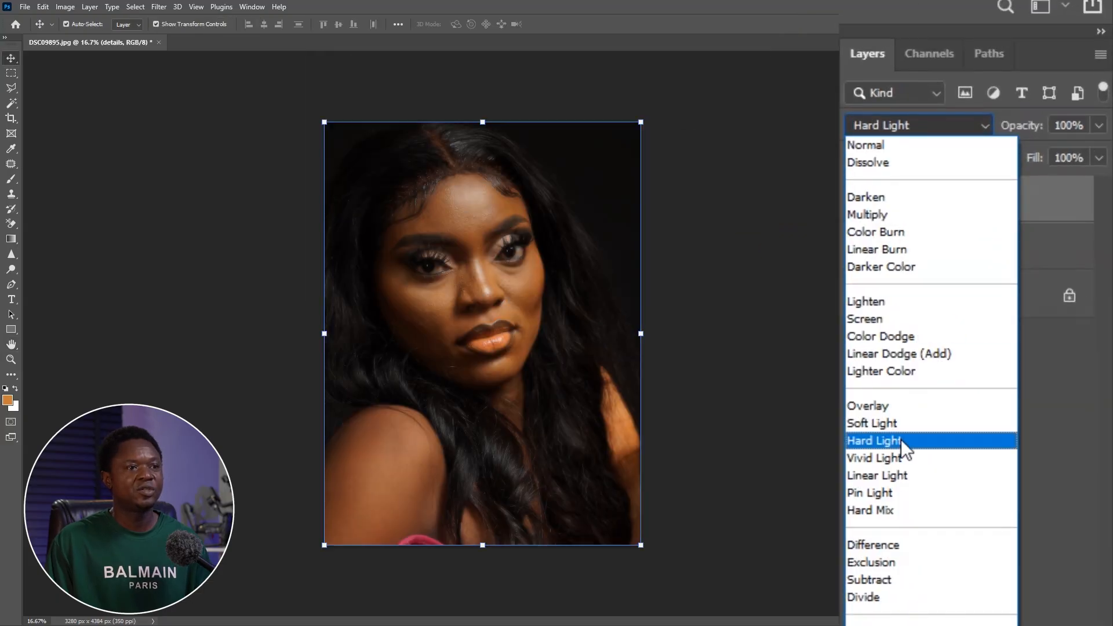
pyautogui.click(892, 474)
pyautogui.keyDown('alt'); pyautogui.click(859, 338); pyautogui.keyUp('alt')
pyautogui.keyDown('alt'); pyautogui.click(860, 338); pyautogui.keyUp('alt')
pyautogui.keyDown('alt'); pyautogui.click(860, 338); pyautogui.keyUp('alt')
pyautogui.keyDown('alt'); pyautogui.click(861, 338); pyautogui.keyUp('alt')
# Step: Choose the Mixer Brush Tool for the colors layer and enlarge the brush to 600 px
pyautogui.click(955, 296)
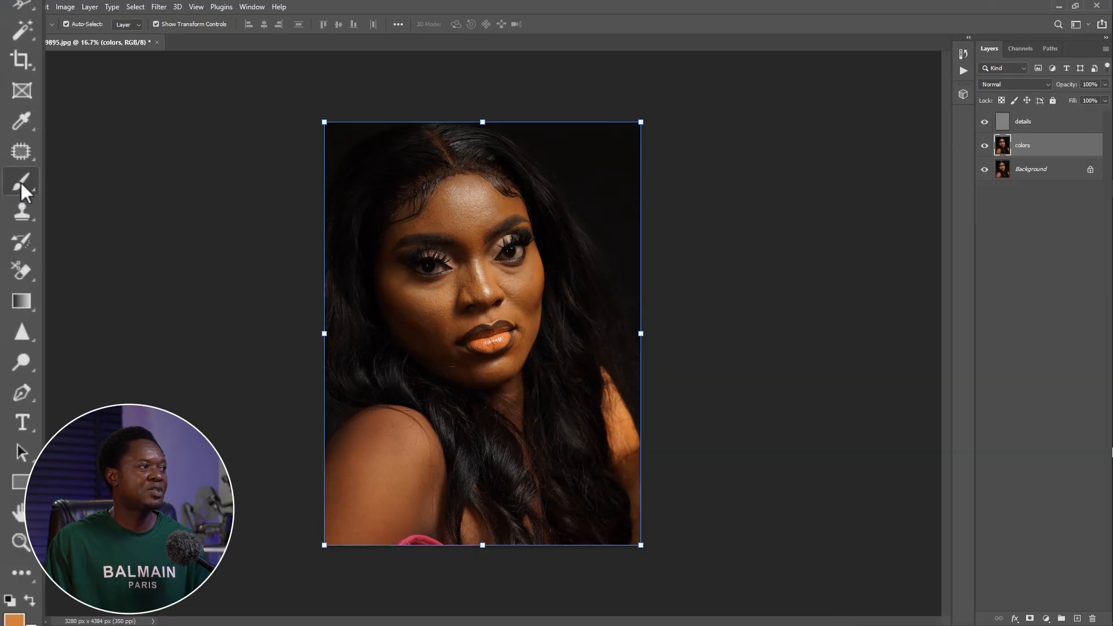
pyautogui.rightClick(22, 183)
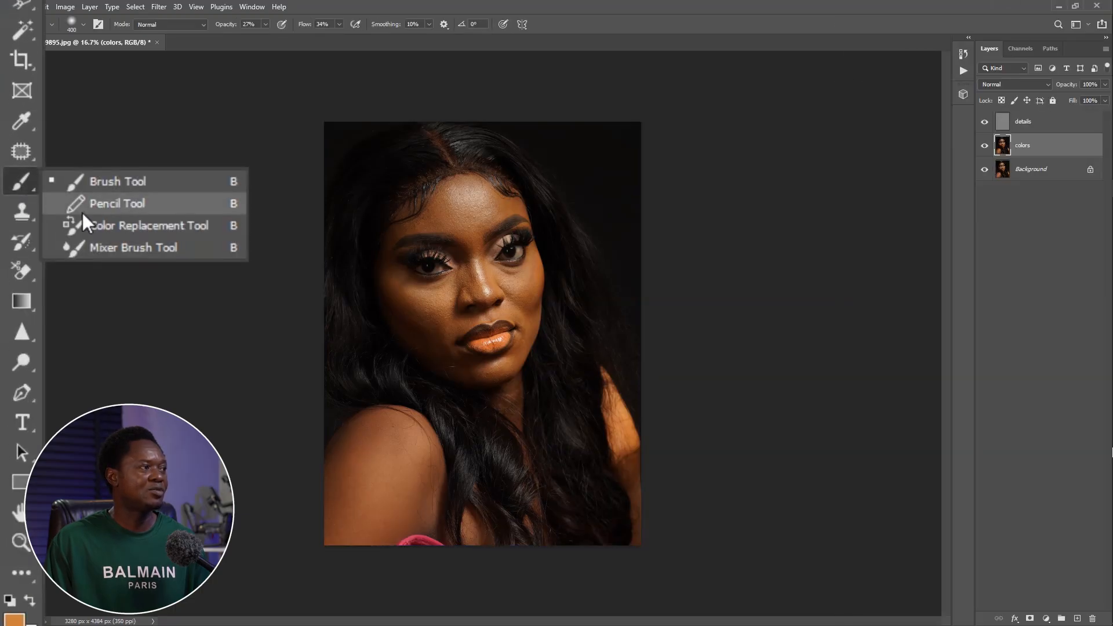
pyautogui.click(101, 246)
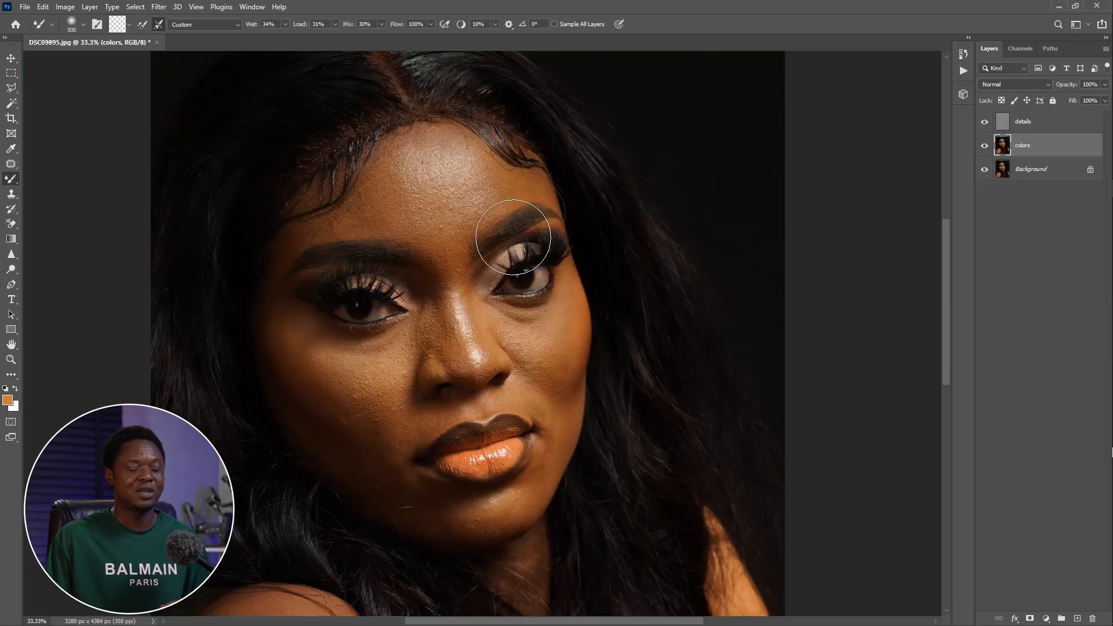
pyautogui.press(']')
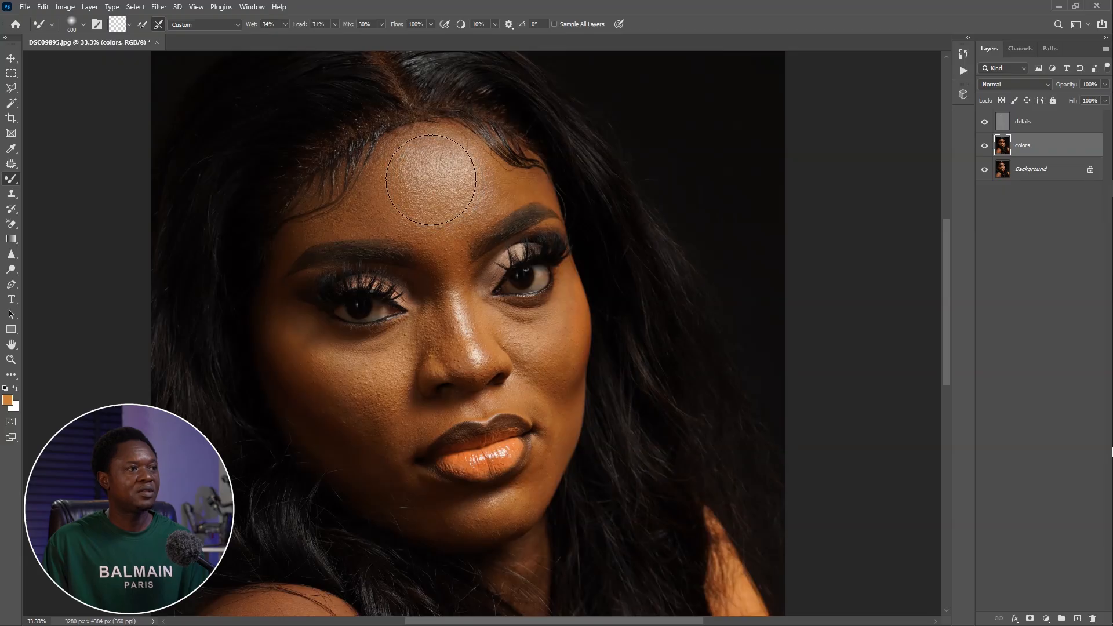
# Step: Reduce the Mixer Brush to 200 px and blend the skin beneath the eyes on the colors layer
pyautogui.moveTo(459, 301); pyautogui.dragTo(499, 221)
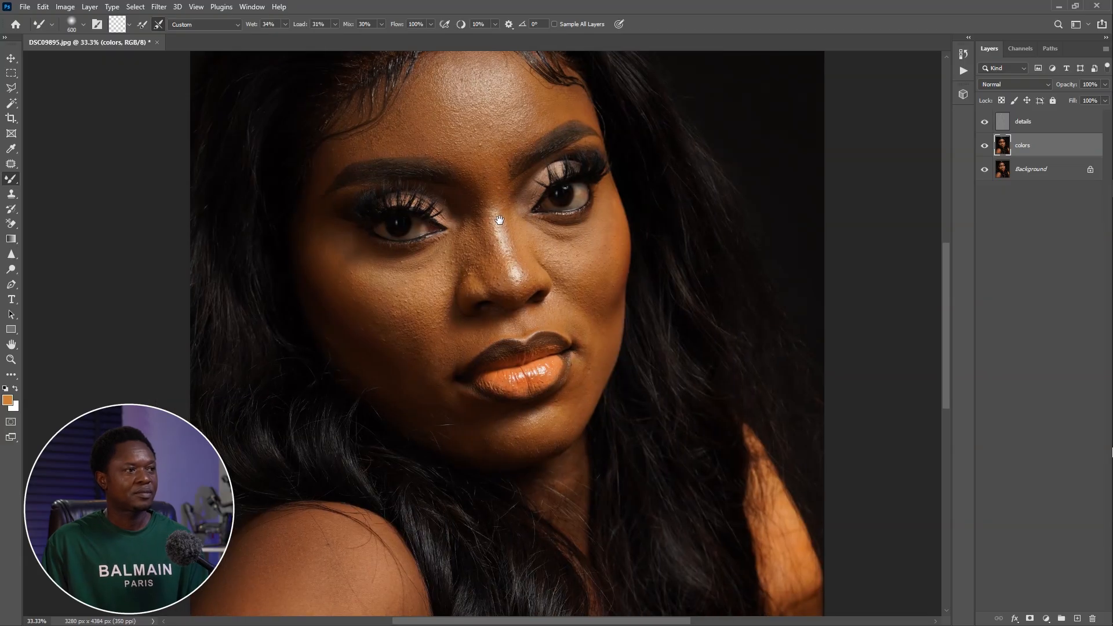
pyautogui.hotkey('ctrl', '+')
pyautogui.moveTo(430, 279); pyautogui.dragTo(509, 398)
pyautogui.press('[')
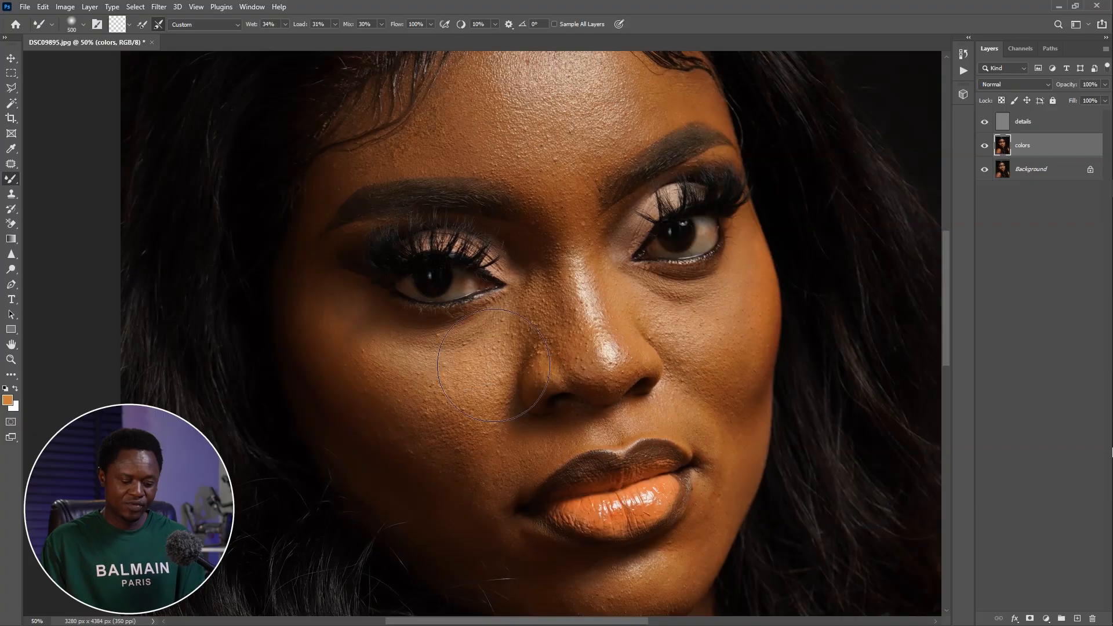
pyautogui.press('[')
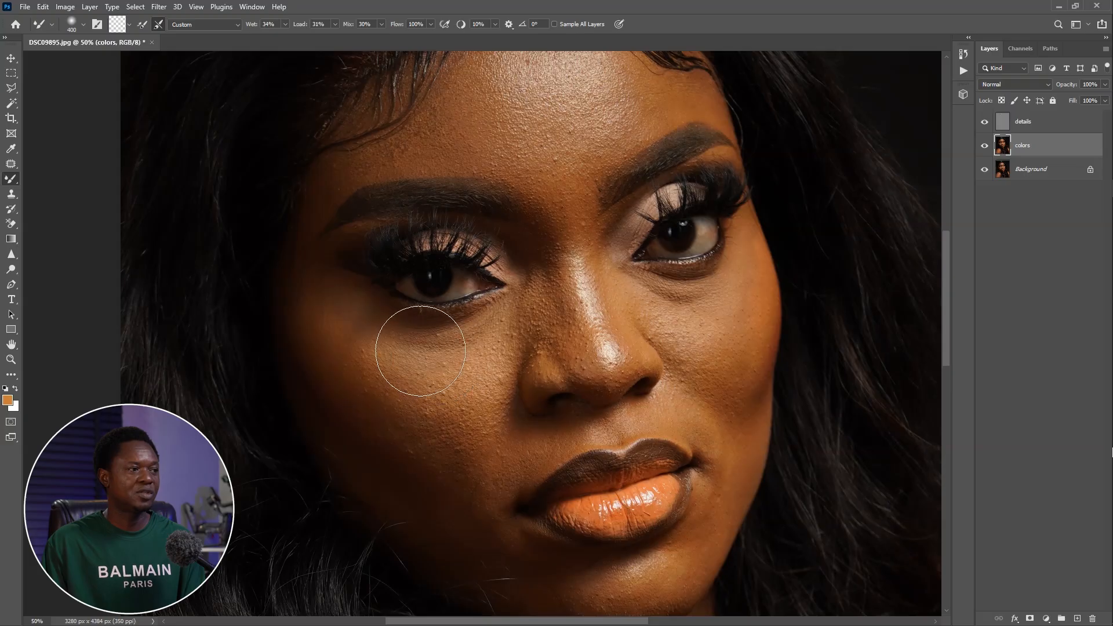
pyautogui.press('[')
pyautogui.press('[')
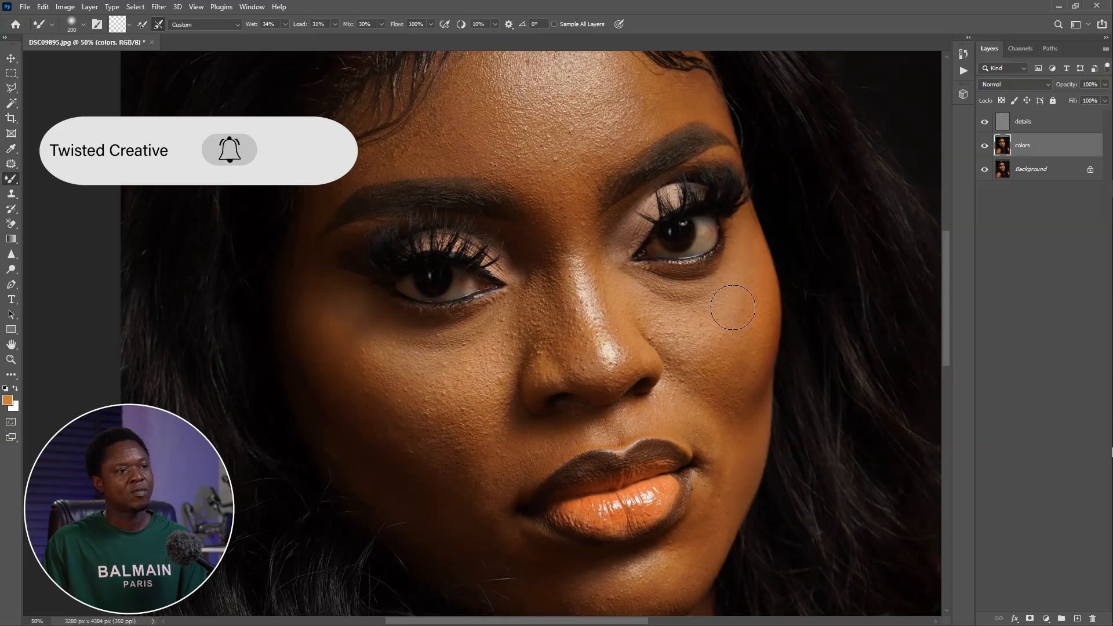
# Step: Blend the cheeks with the Mixer Brush at 300 px and compare the retouched face with the original Background layer
pyautogui.moveTo(658, 371); pyautogui.dragTo(666, 270)
pyautogui.press(']')
pyautogui.press(']')
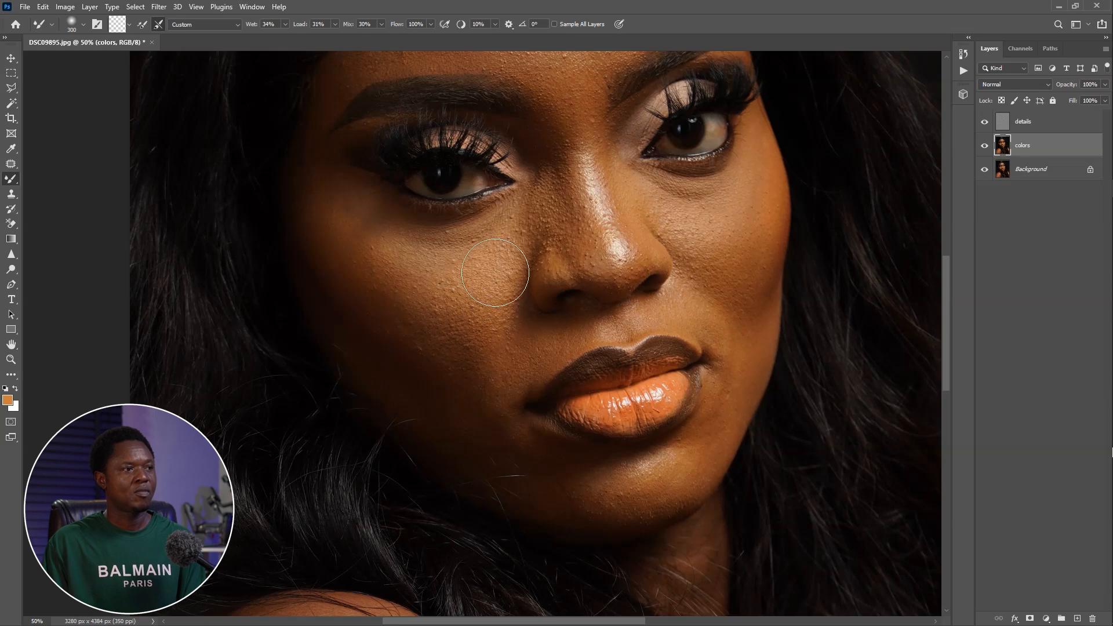
pyautogui.scroll(5, 539, 319)
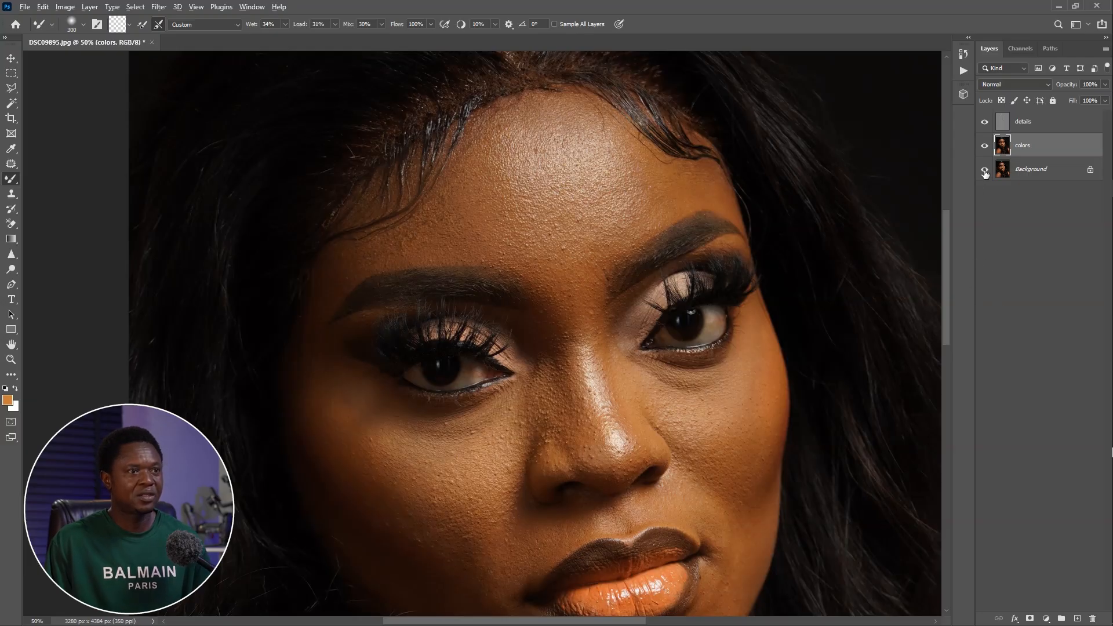
pyautogui.keyDown('alt'); pyautogui.click(855, 341); pyautogui.keyUp('alt')
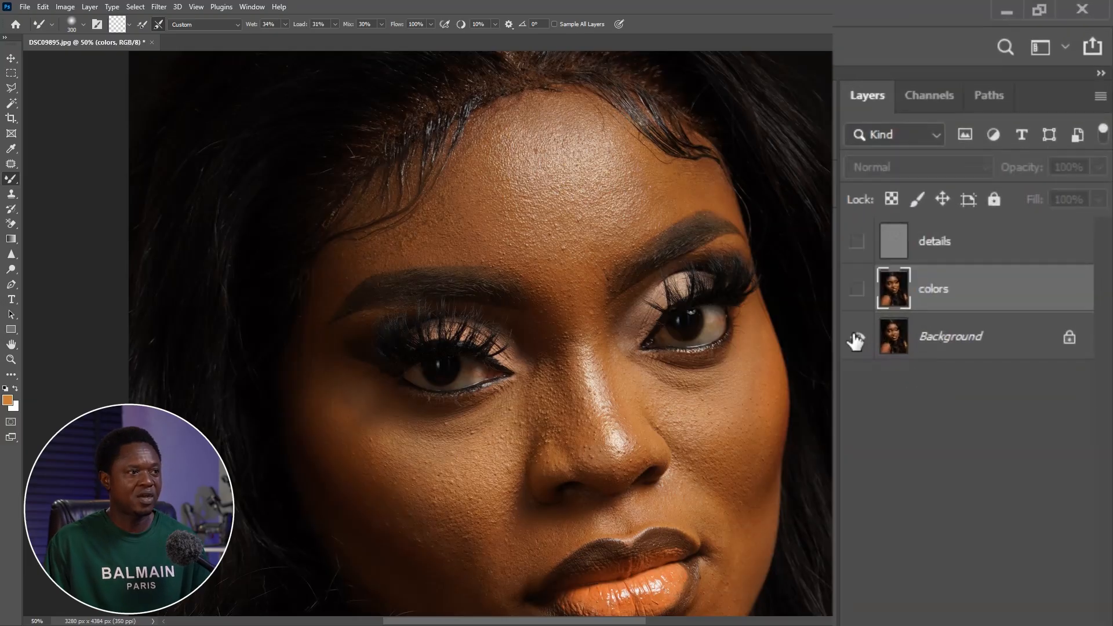
pyautogui.keyDown('alt'); pyautogui.click(855, 341); pyautogui.keyUp('alt')
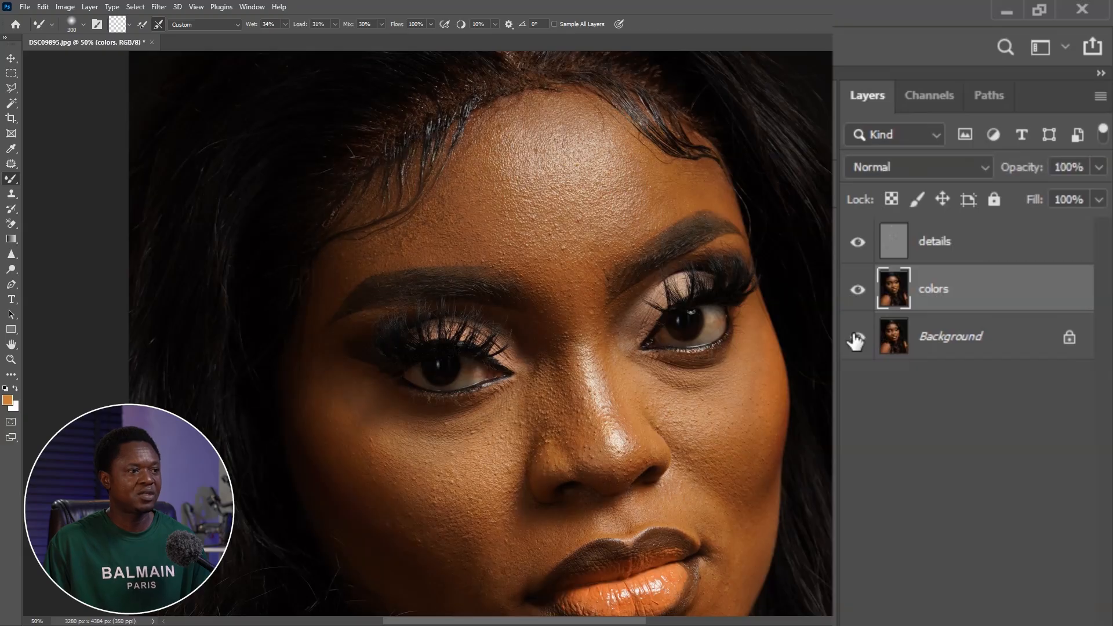
pyautogui.keyDown('alt'); pyautogui.click(856, 341); pyautogui.keyUp('alt')
pyautogui.keyDown('alt'); pyautogui.click(855, 340); pyautogui.keyUp('alt')
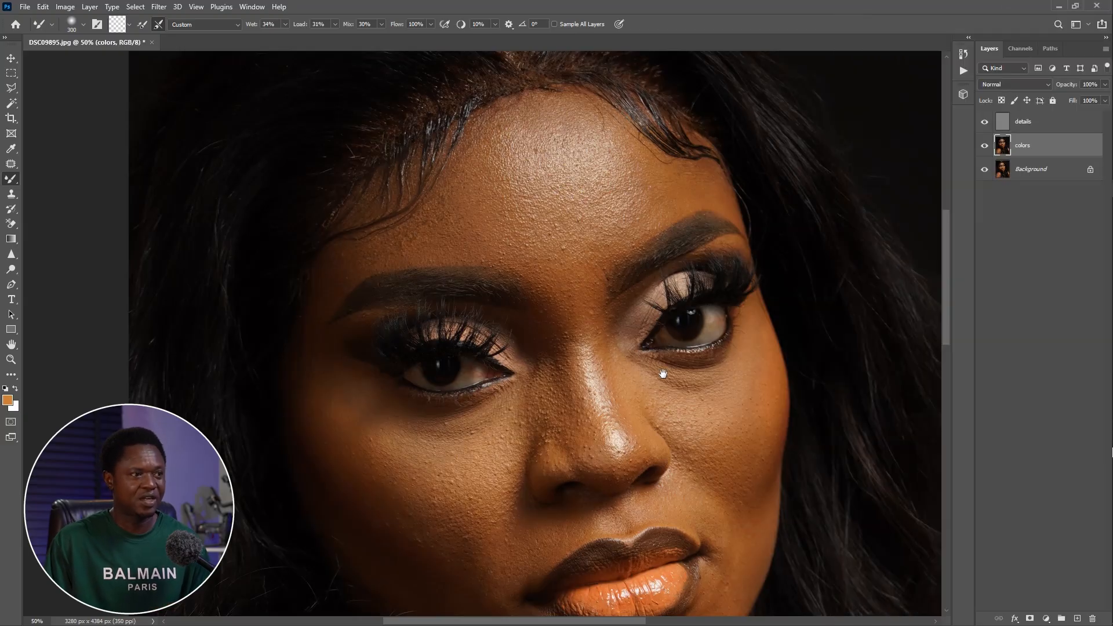
# Step: Blend the skin tones along the lower cheeks, jaw and chin with the Mixer Brush at 300 px
pyautogui.moveTo(660, 408); pyautogui.dragTo(676, 281)
pyautogui.moveTo(642, 353); pyautogui.dragTo(629, 290)
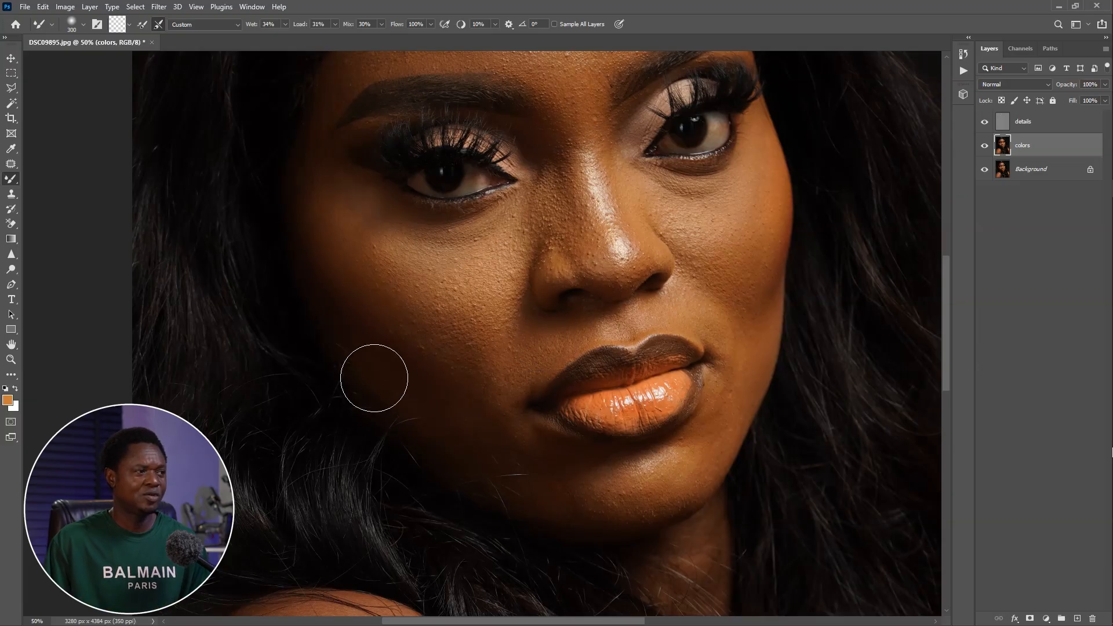
pyautogui.moveTo(560, 474)
pyautogui.mouseDown()
pyautogui.moveTo(613, 466)
pyautogui.moveTo(650, 505)
pyautogui.moveTo(641, 501)
pyautogui.moveTo(692, 457)
pyautogui.moveTo(726, 396)
pyautogui.mouseUp()
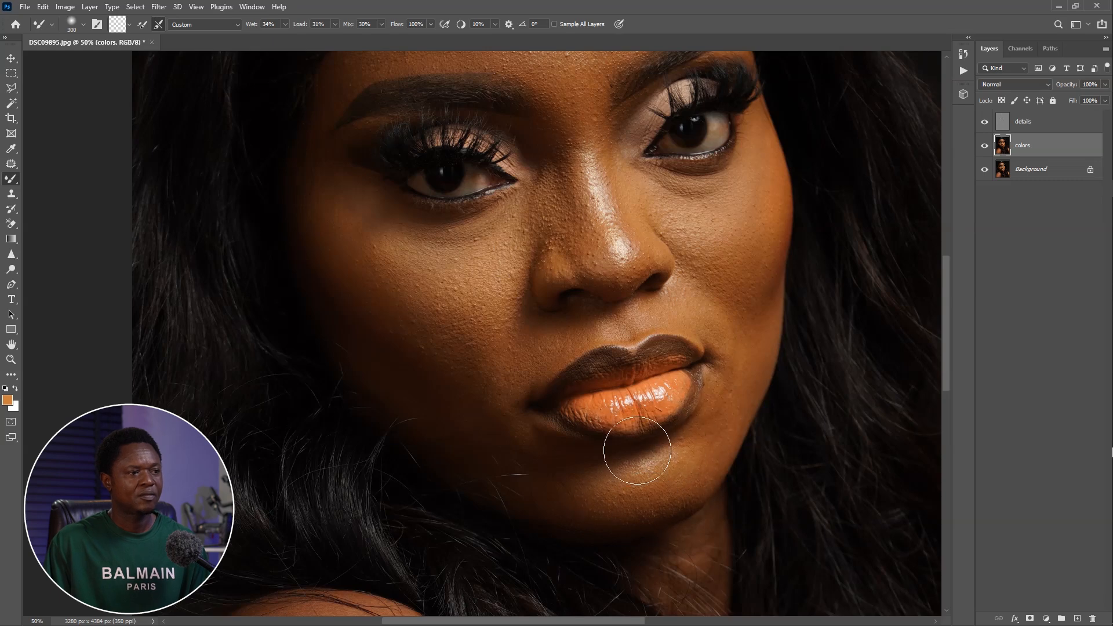
# Step: Enlarge the Mixer Brush to 1100 px and smooth the skin on the shoulder
pyautogui.moveTo(684, 455); pyautogui.dragTo(651, 333)
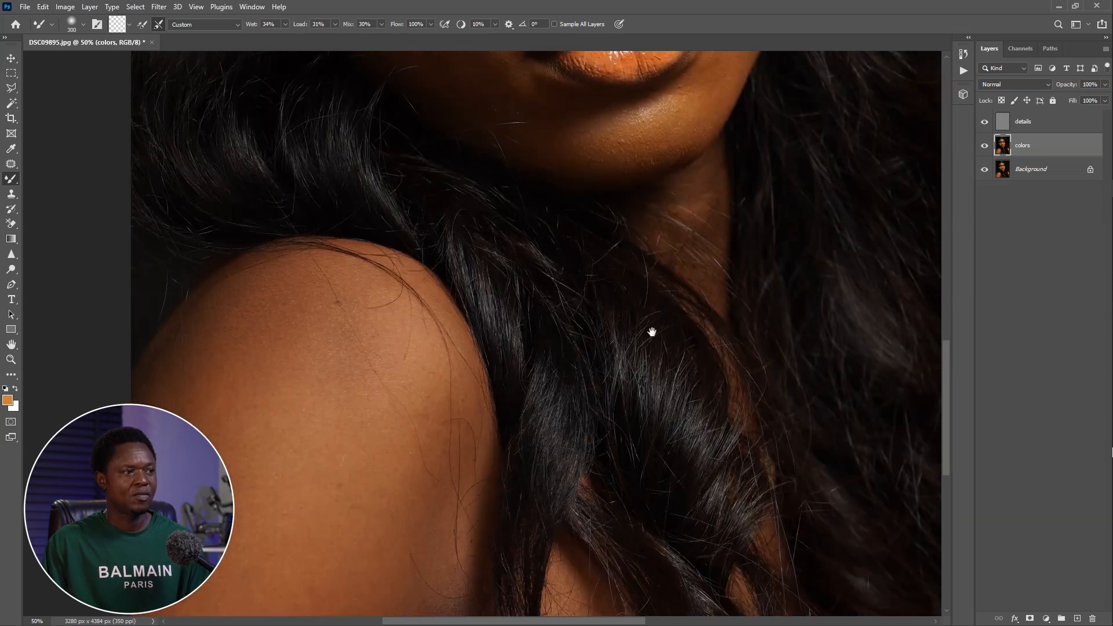
pyautogui.hotkey('ctrl', '-')
pyautogui.press(']')
pyautogui.press(']')
pyautogui.press(']')
pyautogui.press(']')
pyautogui.press(']')
pyautogui.press(']')
pyautogui.press(']')
pyautogui.press(']')
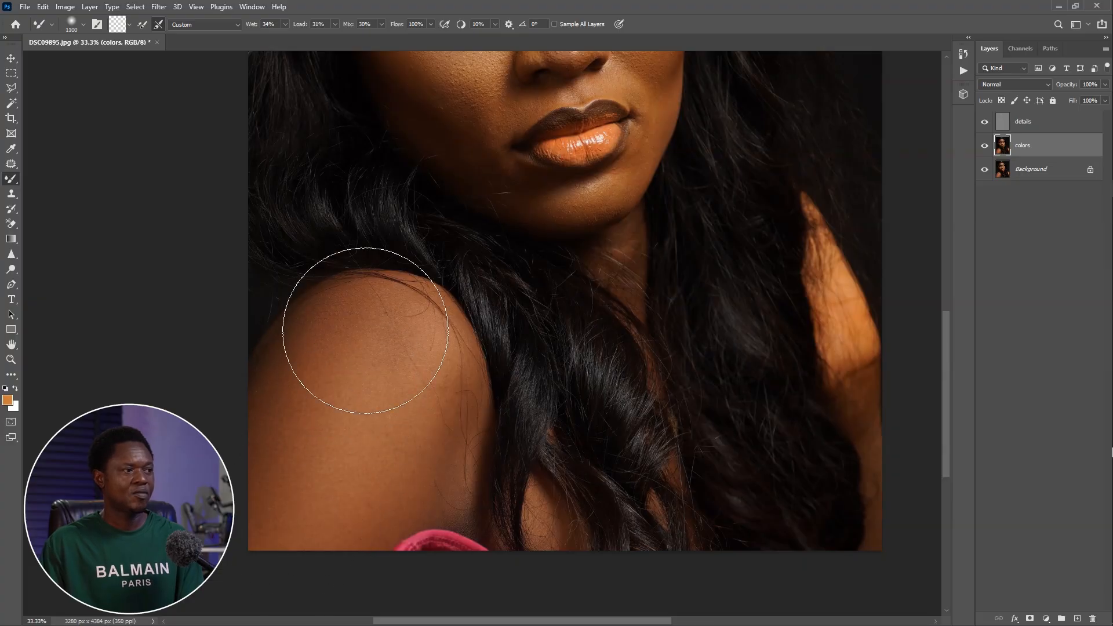
pyautogui.moveTo(365, 330); pyautogui.dragTo(370, 428)
# Step: Reduce the Mixer Brush to 300 px and smooth the skin of the hand and wrist beside the hair
pyautogui.press('[')
pyautogui.press('[')
pyautogui.press('[')
pyautogui.press('[')
pyautogui.press('[')
pyautogui.press('[')
pyautogui.press('[')
pyautogui.press('[')
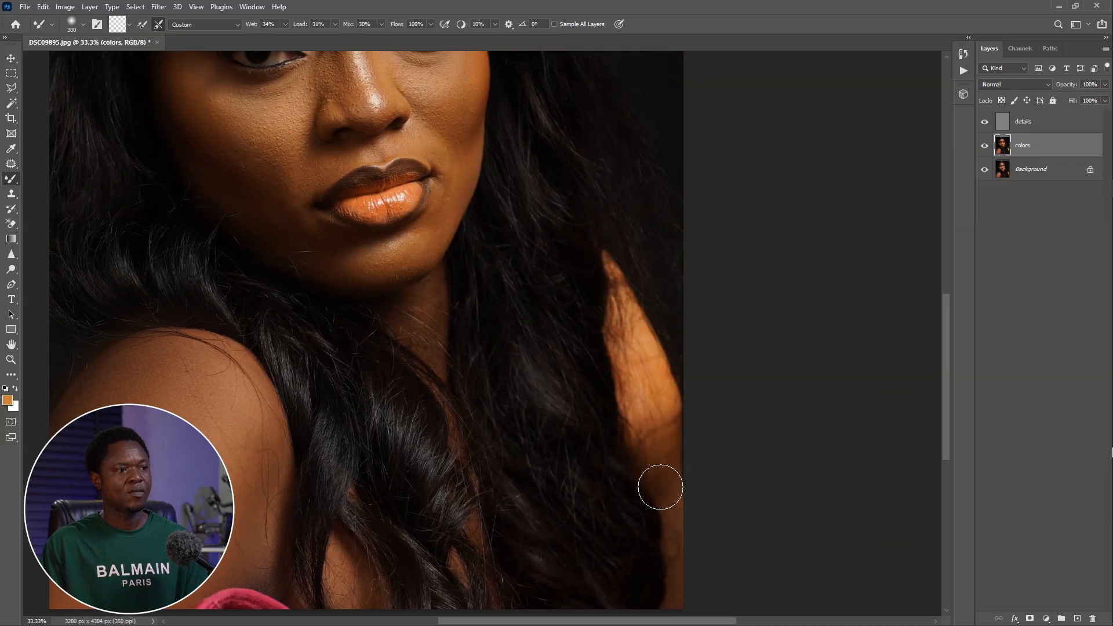
pyautogui.moveTo(661, 487)
pyautogui.mouseDown()
pyautogui.moveTo(607, 292)
pyautogui.moveTo(628, 370)
pyautogui.moveTo(616, 321)
pyautogui.mouseUp()
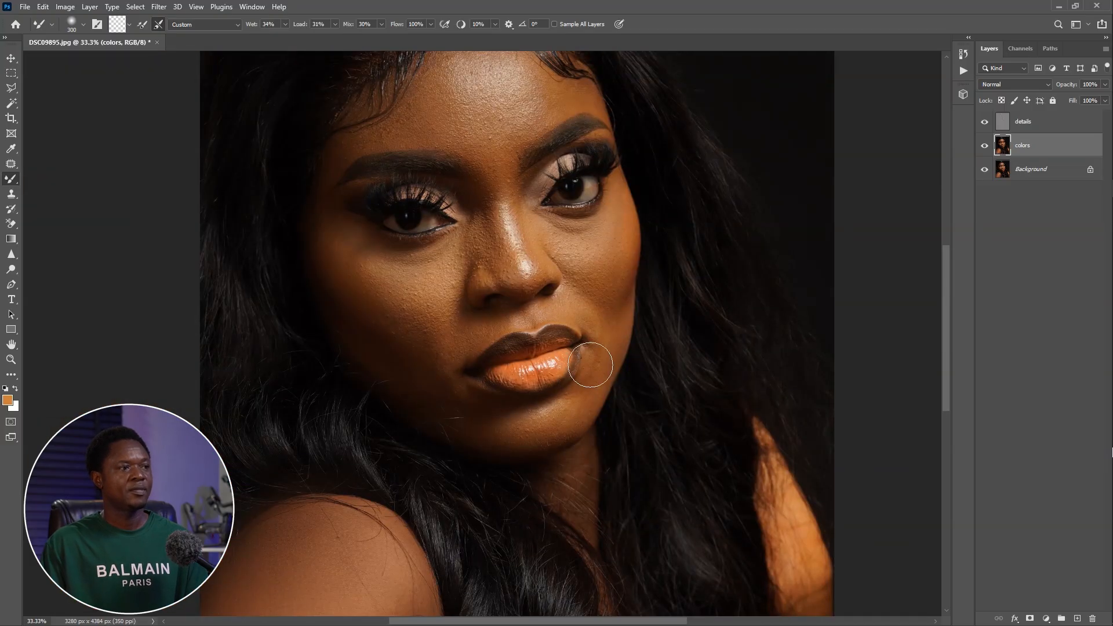
# Step: Reduce the Mixer Brush to 150 px and check the retouched skin around the nose and eyes up close
pyautogui.scroll(3, 503, 238)
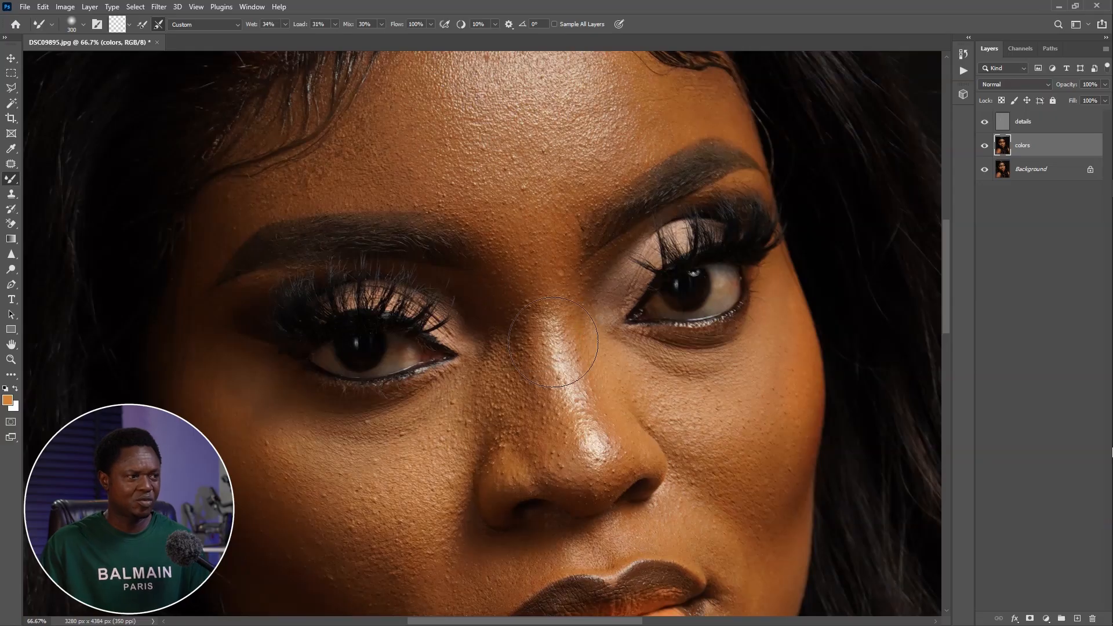
pyautogui.press('[')
pyautogui.press('[')
pyautogui.press('[')
pyautogui.press('[')
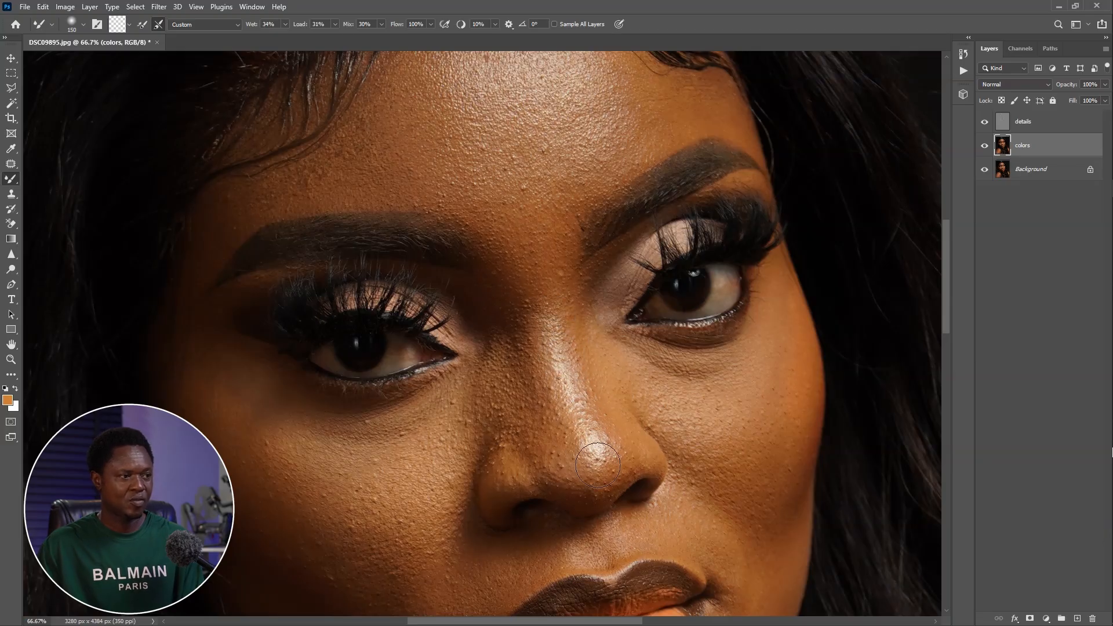
pyautogui.scroll(-3, 550, 296)
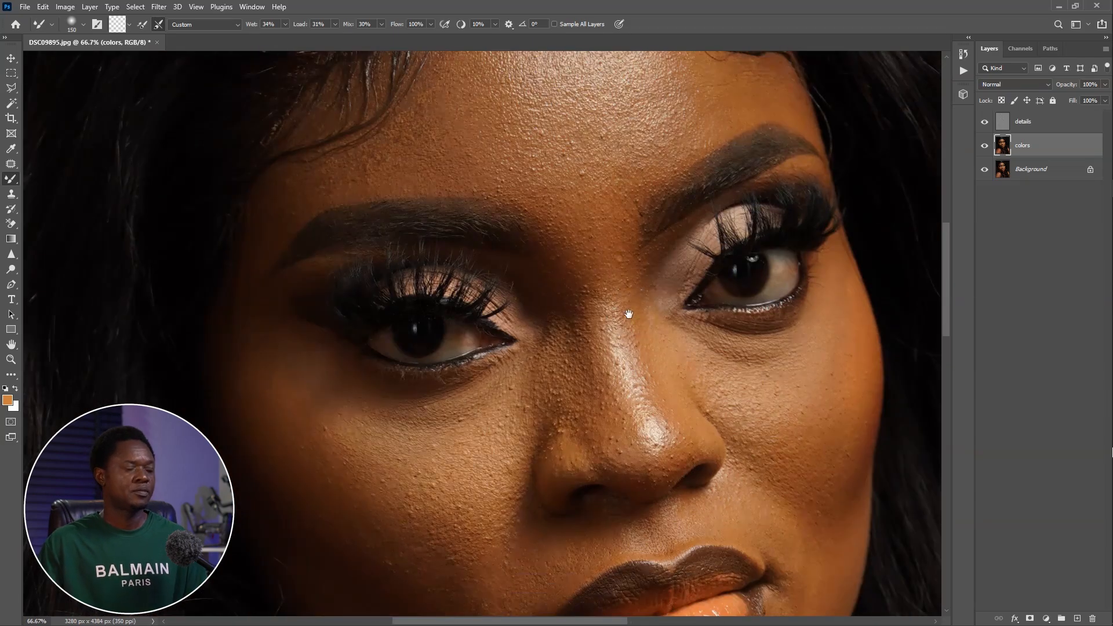
pyautogui.hotkey('ctrl', '-')
pyautogui.hotkey('ctrl', '-')
pyautogui.moveTo(602, 187); pyautogui.dragTo(544, 163)
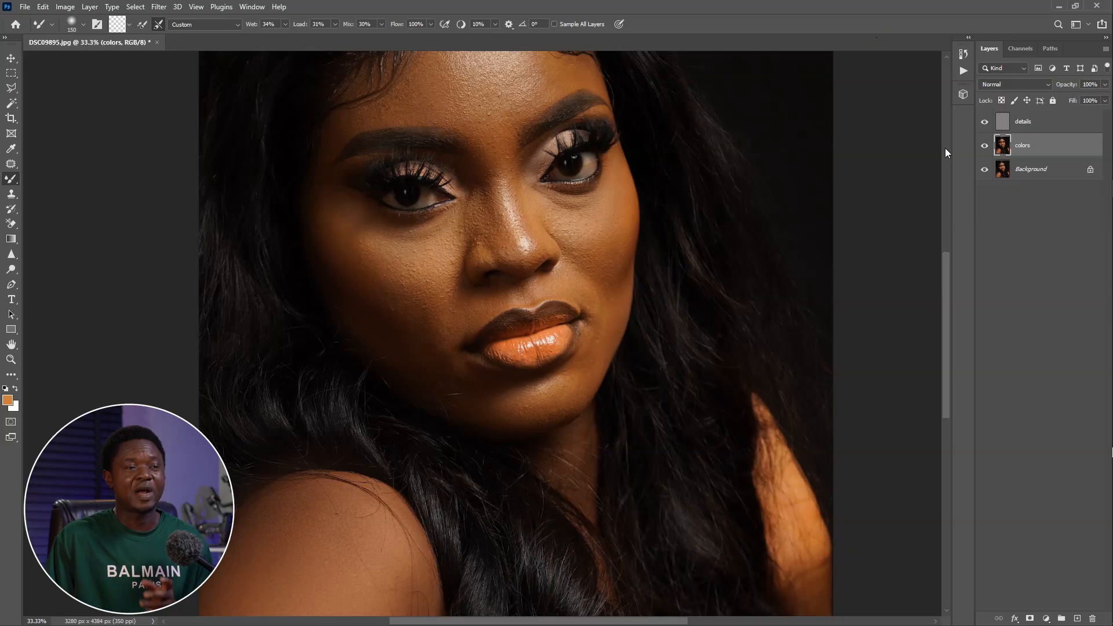
# Step: Run the Twist Eyes & Teeth Whitening action and move its white Eyes &Teeth layer above the details layer
pyautogui.click(963, 70)
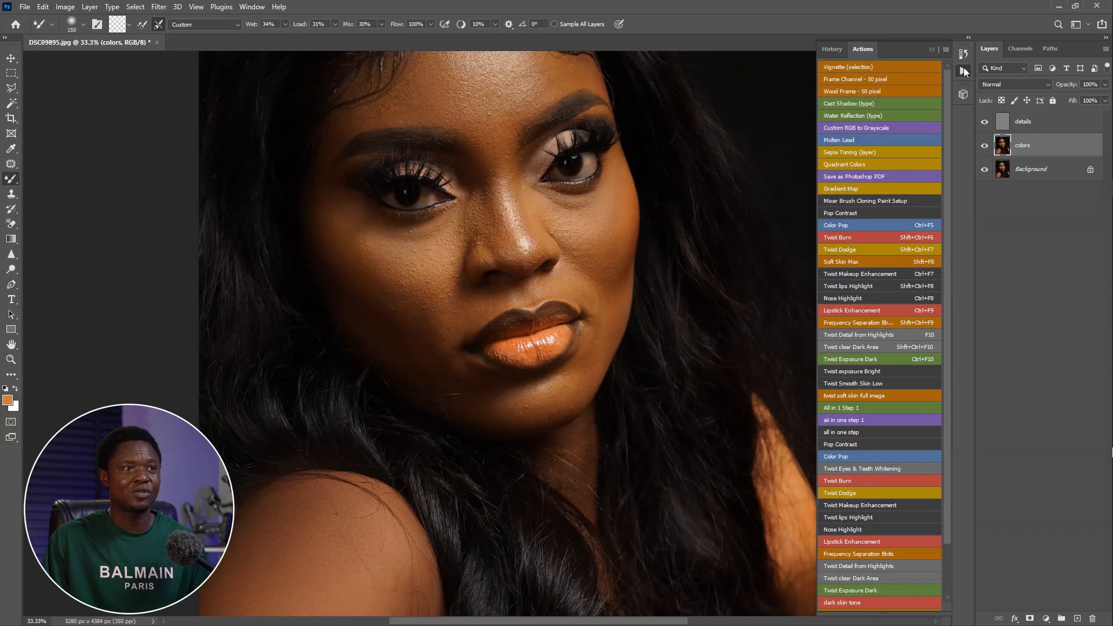
pyautogui.click(874, 468)
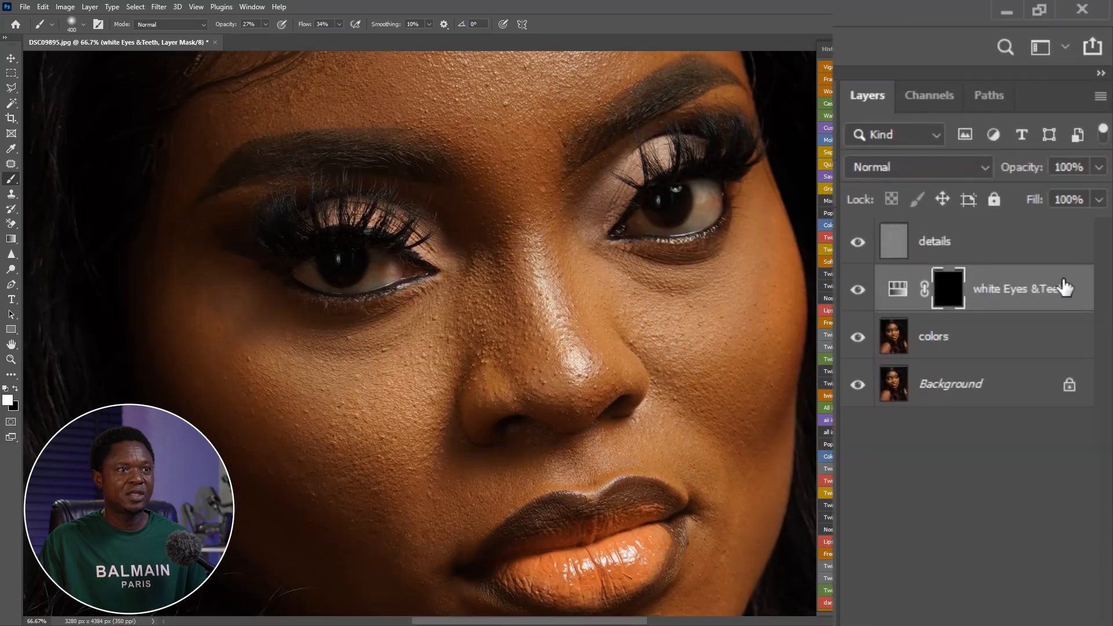
pyautogui.click(1066, 288)
pyautogui.moveTo(1063, 289); pyautogui.dragTo(1043, 226)
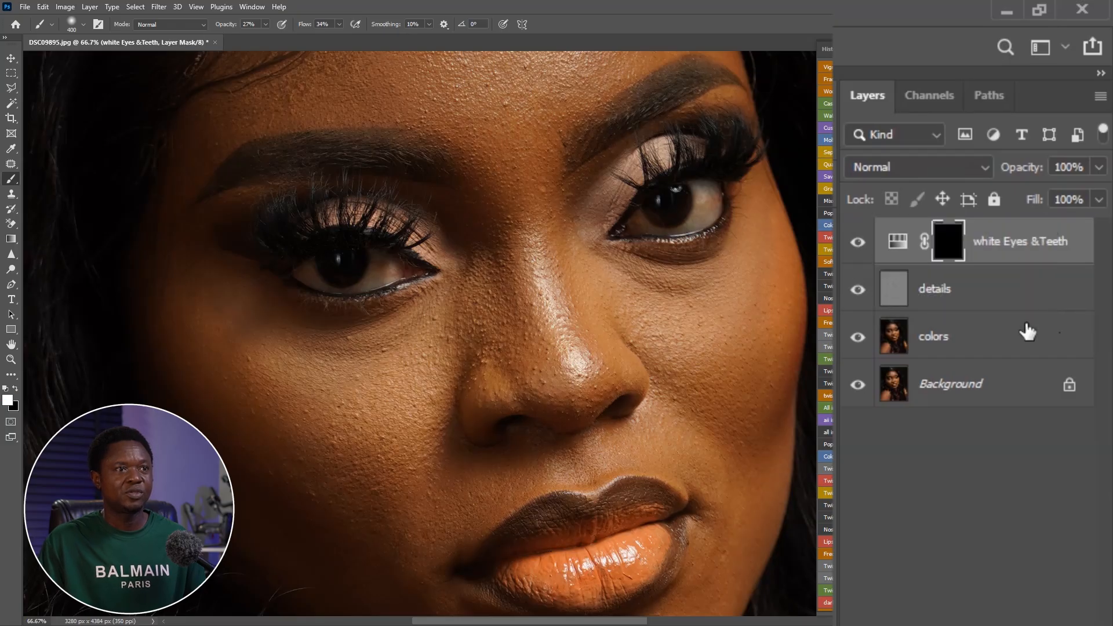
# Step: Group the details and colors layers and name the group fs
pyautogui.click(949, 310)
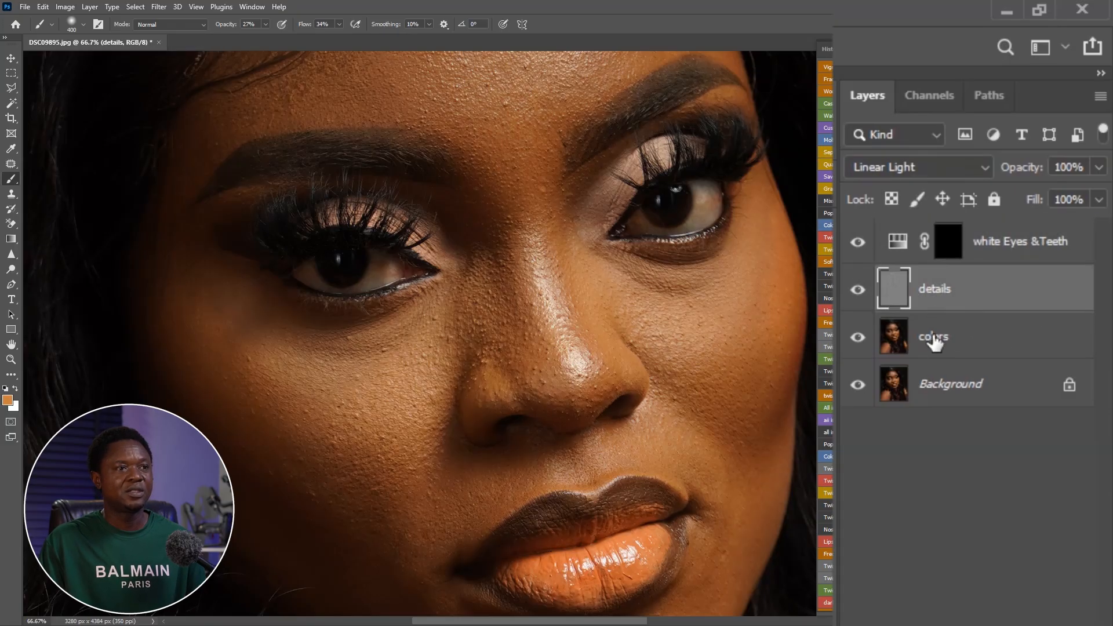
pyautogui.keyDown('shift'); pyautogui.click(956, 341); pyautogui.keyUp('shift')
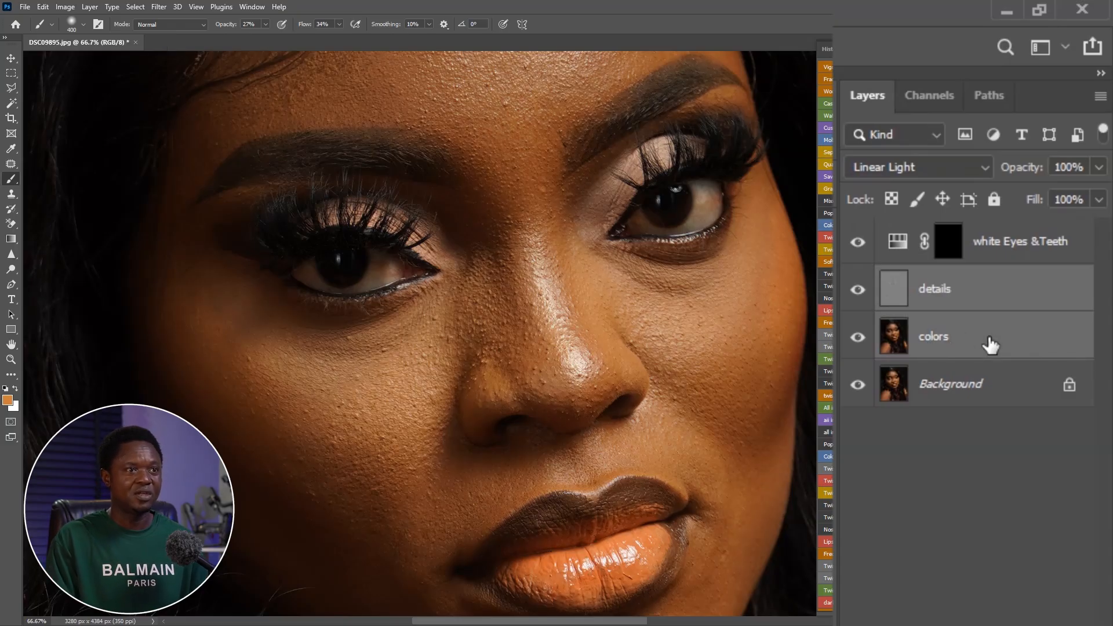
pyautogui.hotkey('ctrl', 'g')
pyautogui.doubleClick(946, 279)
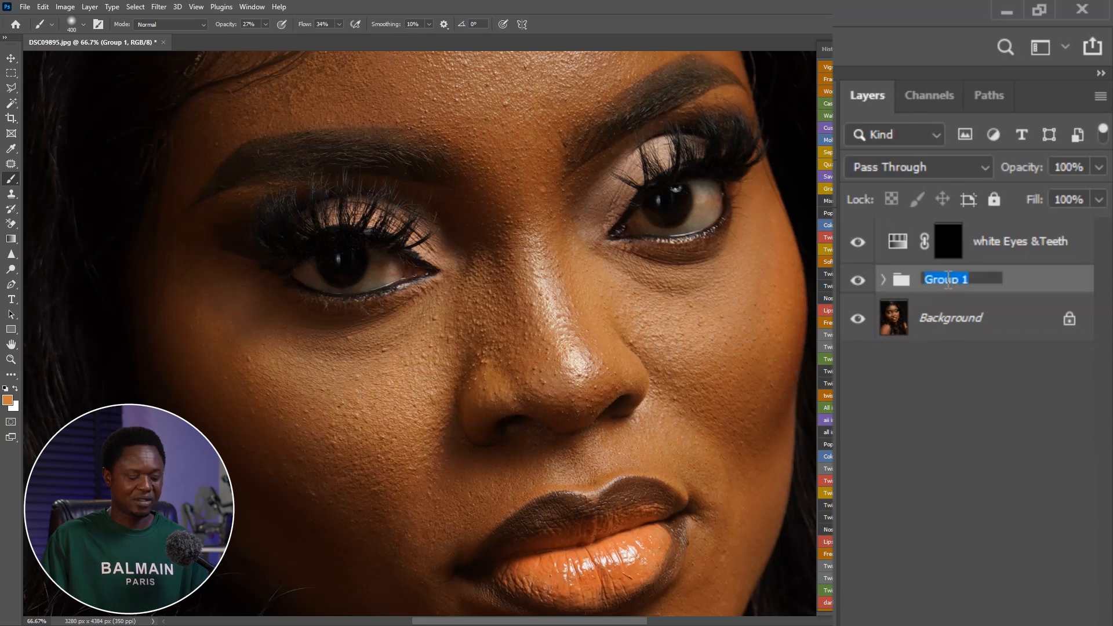
pyautogui.write('fs')
pyautogui.press('Return')
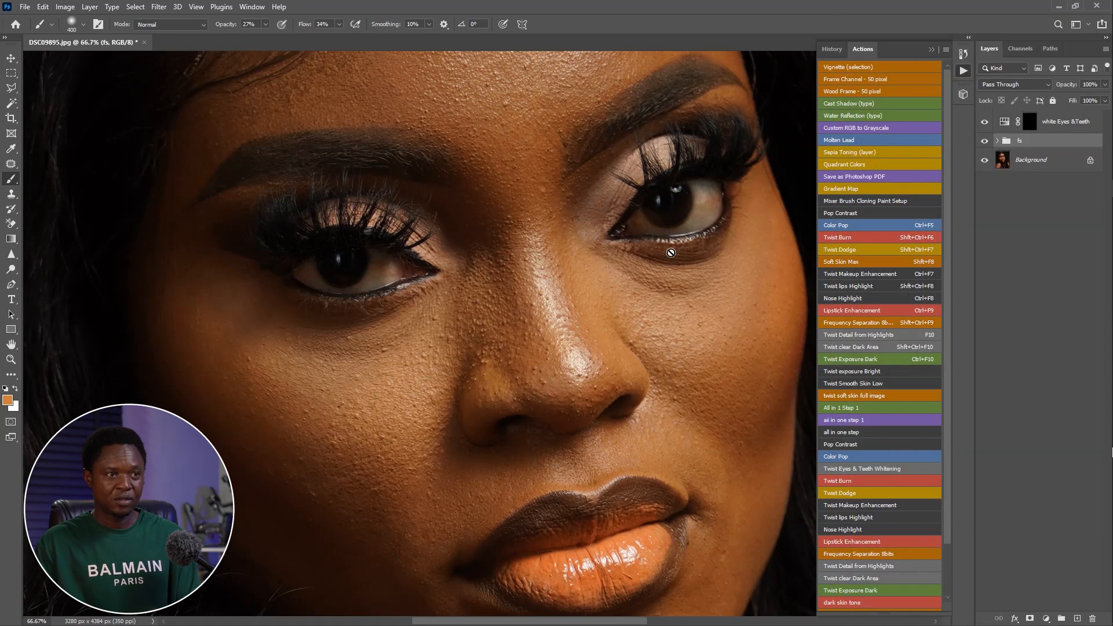
# Step: Paint white over both eyes on the white Eyes &Teeth mask with a 70 px brush at 88% opacity and 84% flow
pyautogui.click(1030, 122)
pyautogui.press('d')
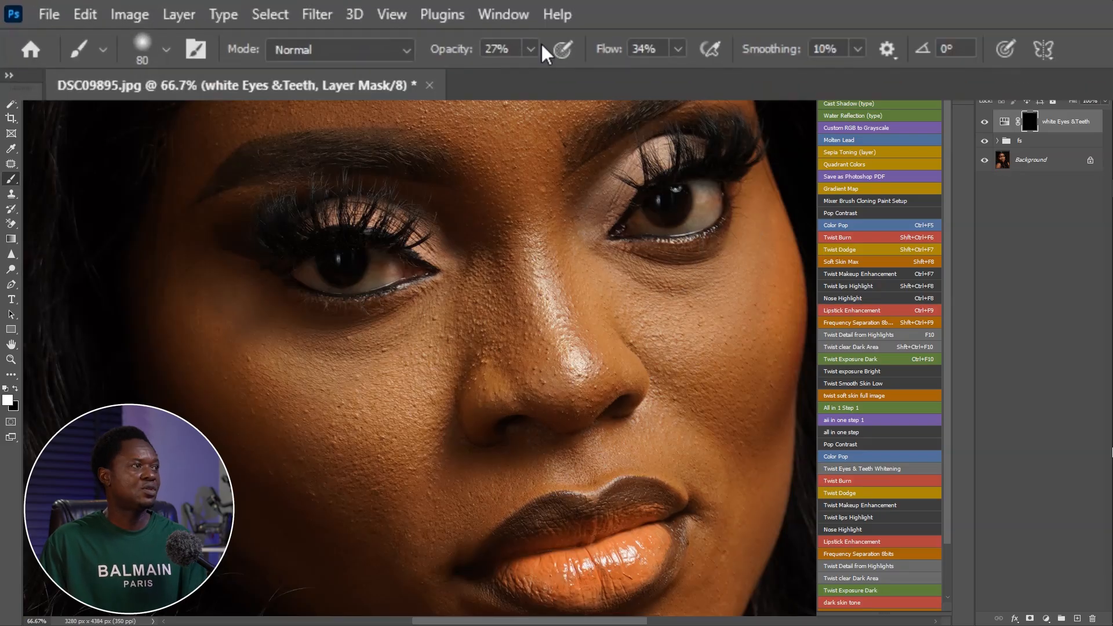
pyautogui.click(530, 49)
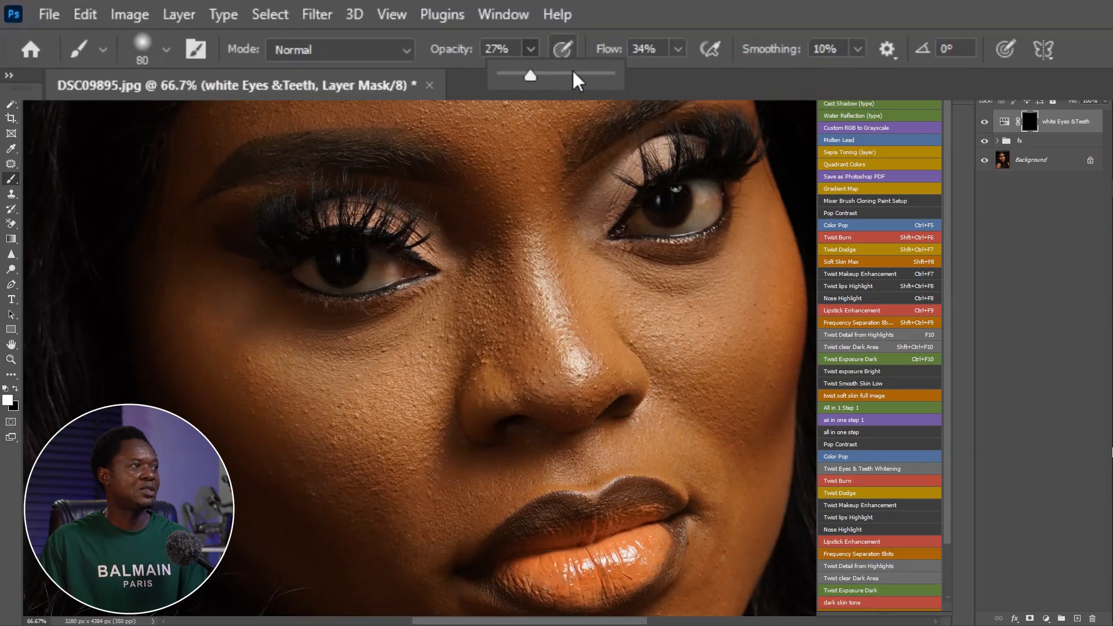
pyautogui.click(679, 48)
pyautogui.click(730, 71)
pyautogui.press('[')
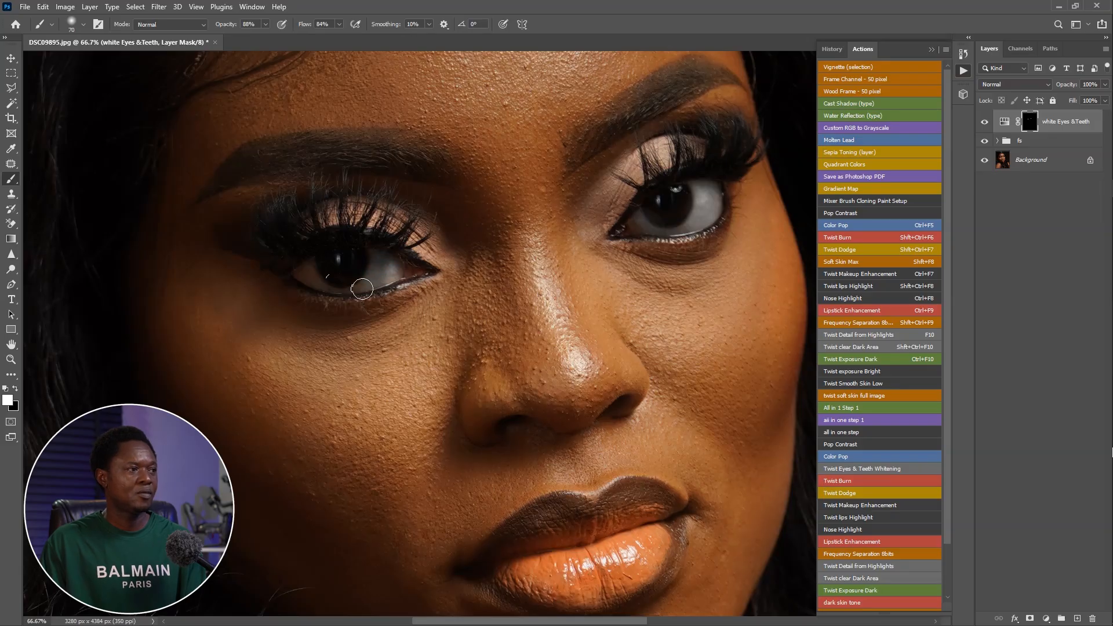
# Step: Compare the whole retouched portrait with the original Background layer
pyautogui.hotkey('ctrl', '-')
pyautogui.hotkey('ctrl', '-')
pyautogui.hotkey('ctrl', '-')
pyautogui.hotkey('ctrl', '-')
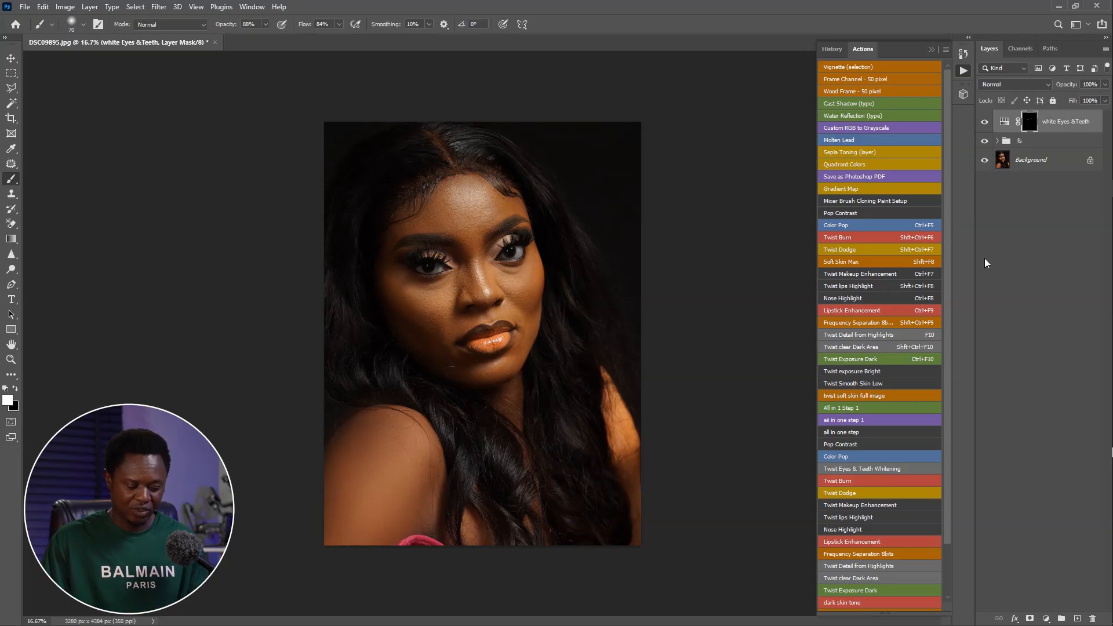
pyautogui.hotkey('ctrl', '+')
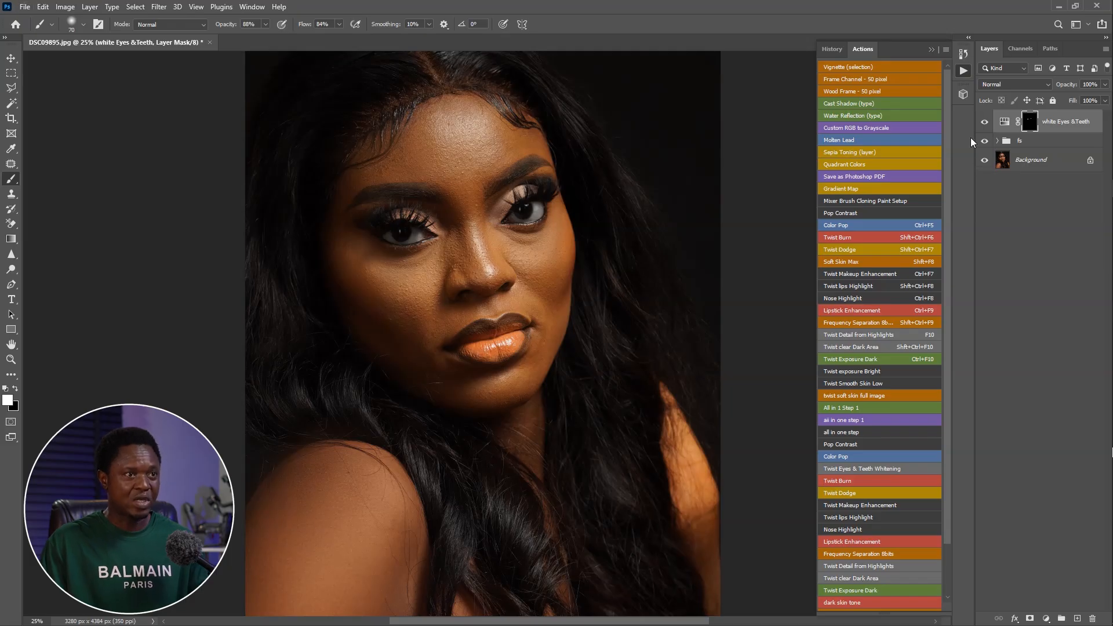
pyautogui.keyDown('alt'); pyautogui.click(984, 163); pyautogui.keyUp('alt')
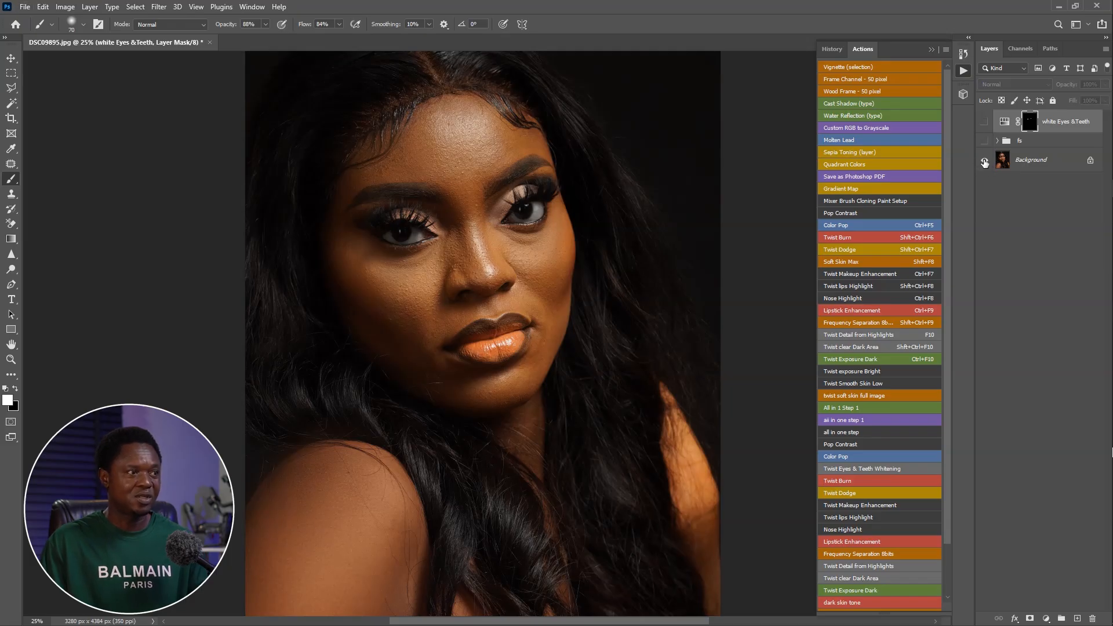
pyautogui.keyDown('alt'); pyautogui.click(984, 163); pyautogui.keyUp('alt')
pyautogui.keyDown('alt'); pyautogui.click(984, 163); pyautogui.keyUp('alt')
pyautogui.keyDown('alt'); pyautogui.click(985, 163); pyautogui.keyUp('alt')
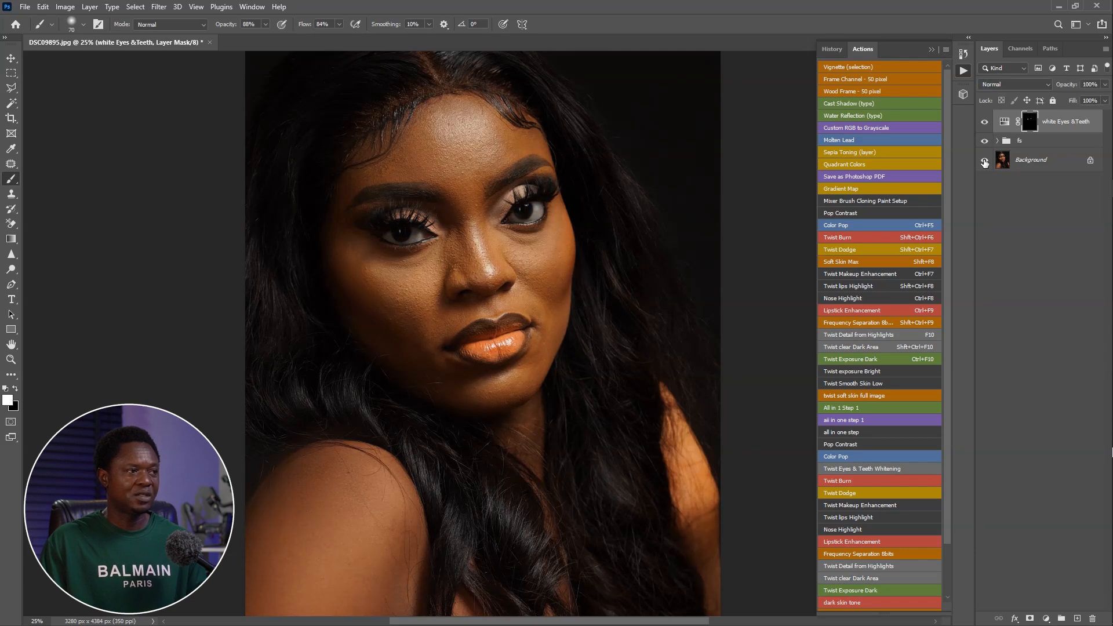
# Step: Compare the whitened eyes and facial skin up close with the original Background layer
pyautogui.hotkey('ctrl', '+')
pyautogui.hotkey('ctrl', '+')
pyautogui.hotkey('ctrl', '+')
pyautogui.moveTo(622, 188); pyautogui.dragTo(675, 436)
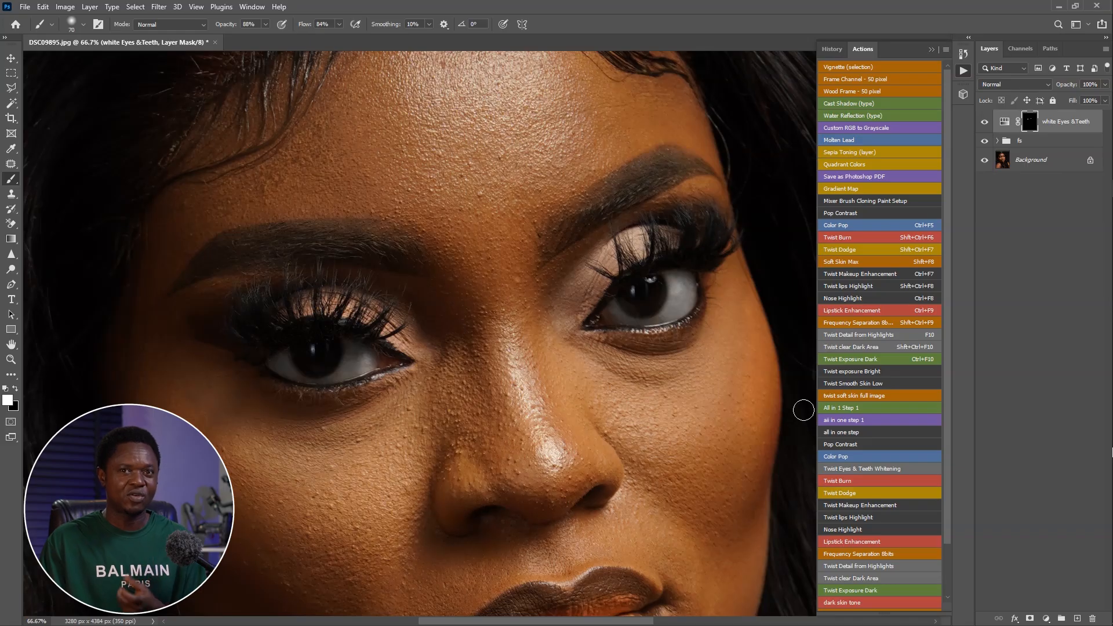
pyautogui.keyDown('alt'); pyautogui.click(985, 161); pyautogui.keyUp('alt')
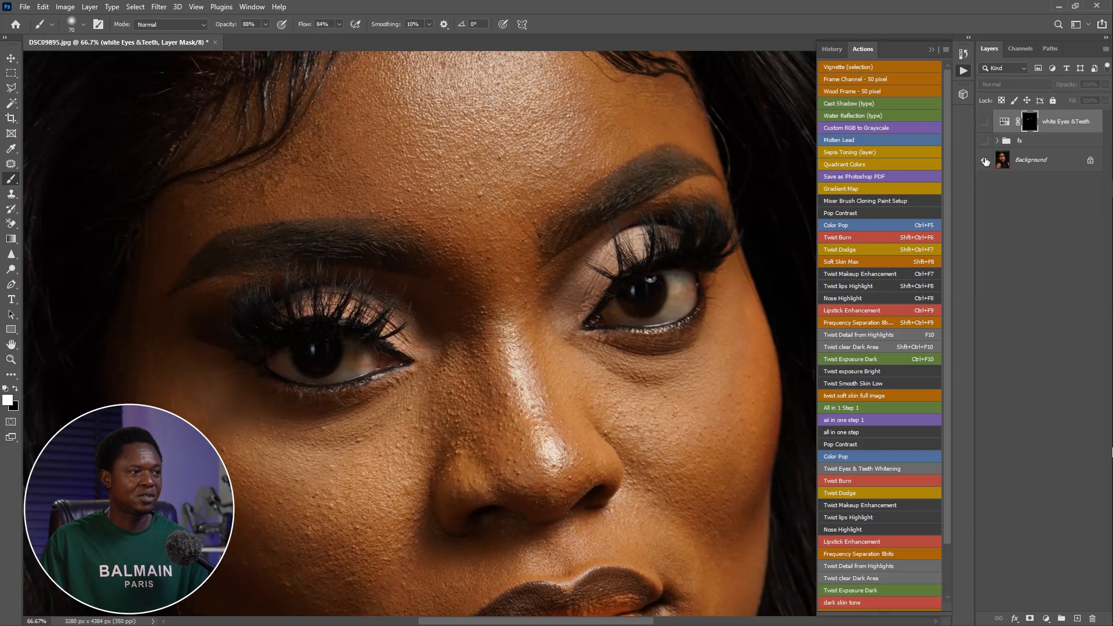
pyautogui.keyDown('alt'); pyautogui.click(985, 161); pyautogui.keyUp('alt')
pyautogui.keyDown('alt'); pyautogui.click(985, 160); pyautogui.keyUp('alt')
pyautogui.keyDown('alt'); pyautogui.click(984, 161); pyautogui.keyUp('alt')
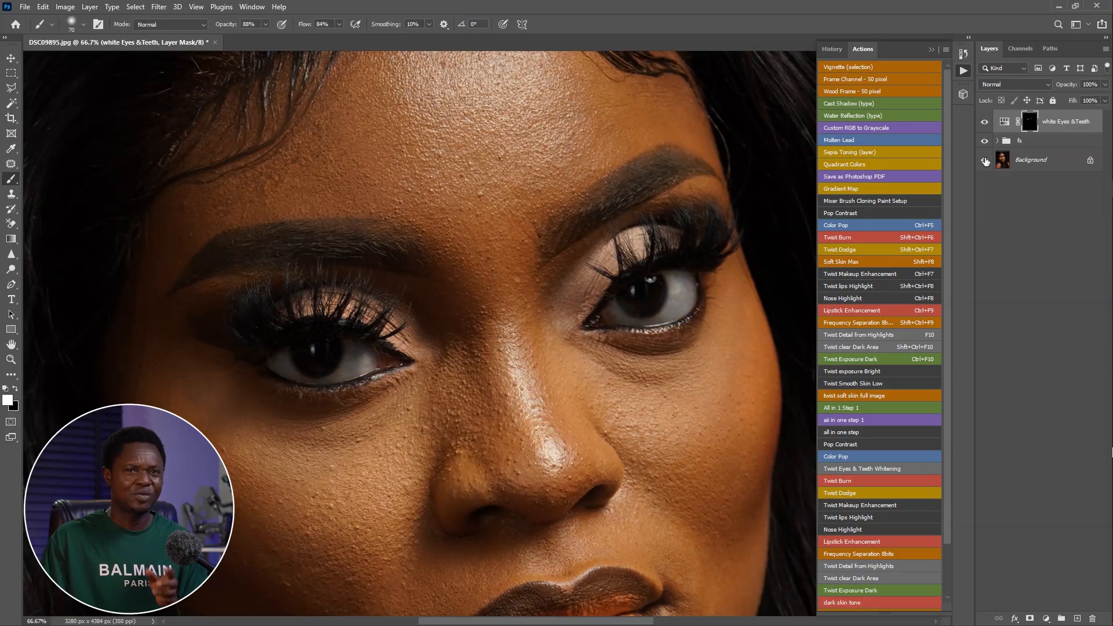
pyautogui.hotkey('ctrl', '-')
pyautogui.hotkey('ctrl', '-')
pyautogui.hotkey('ctrl', '-')
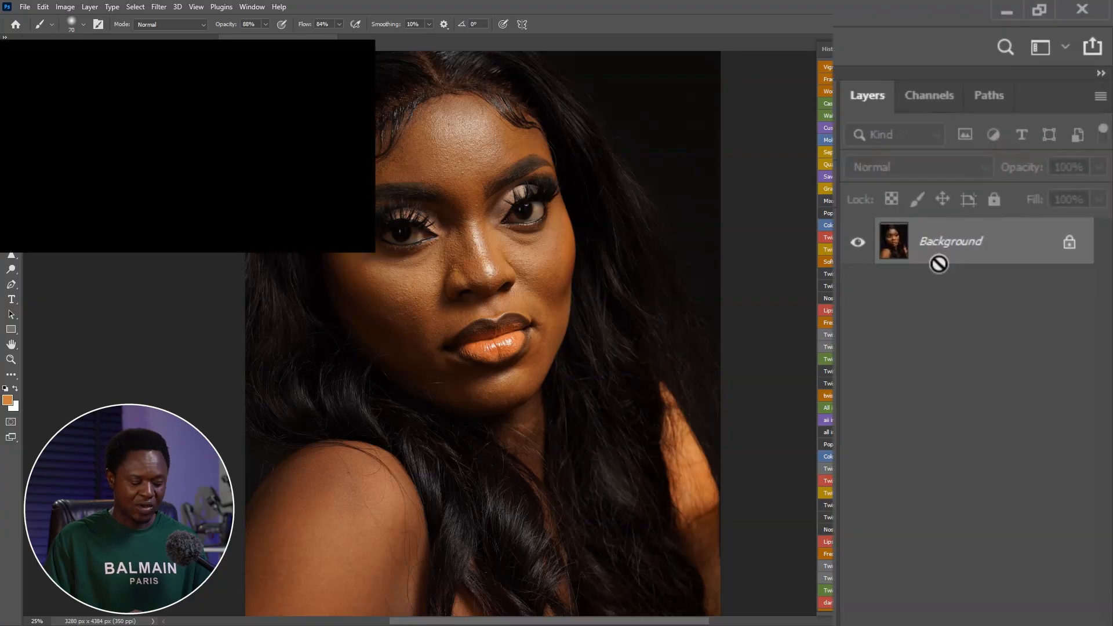
# Step: Duplicate the Background layer of DSC09895a.jpg twice, naming the upper copy details and the lower one colors
pyautogui.hotkey('ctrl', 'j')
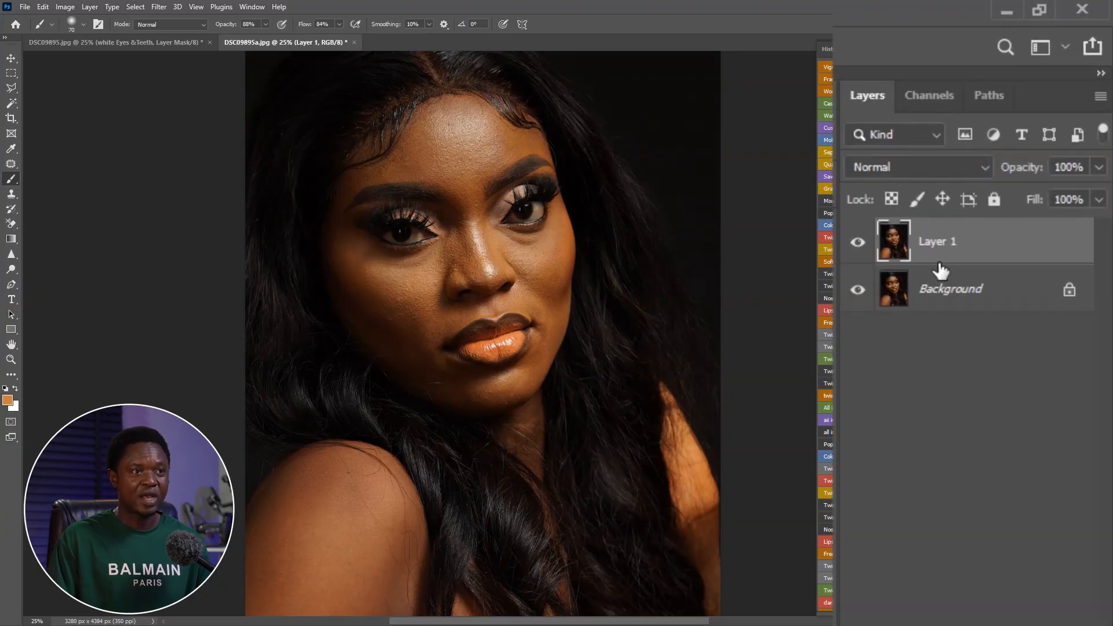
pyautogui.hotkey('ctrl', 'j')
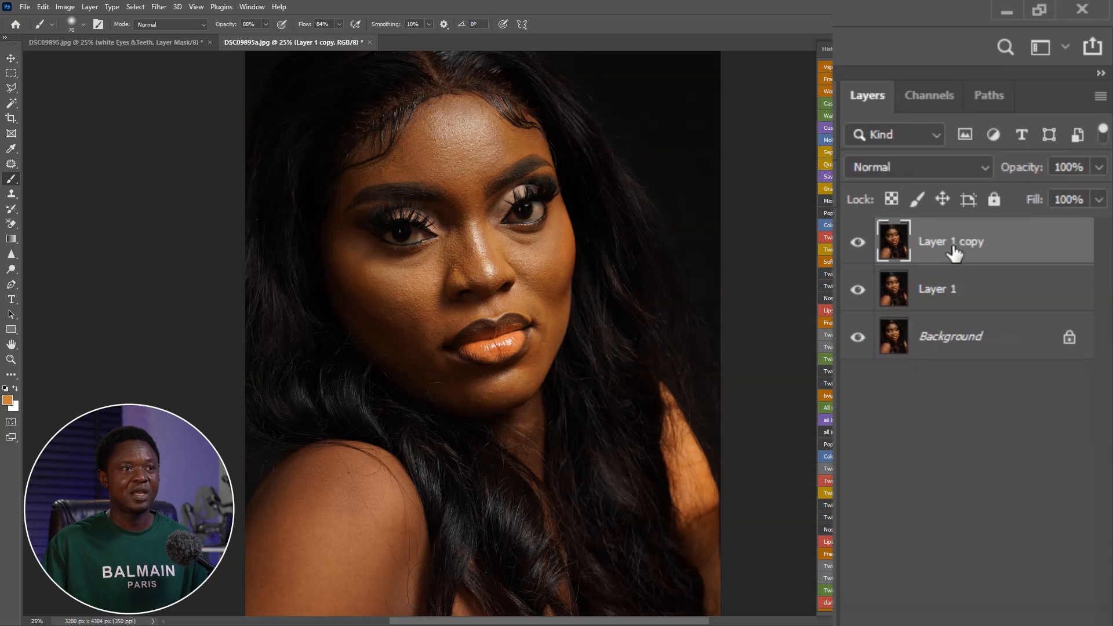
pyautogui.doubleClick(952, 243)
pyautogui.write('details')
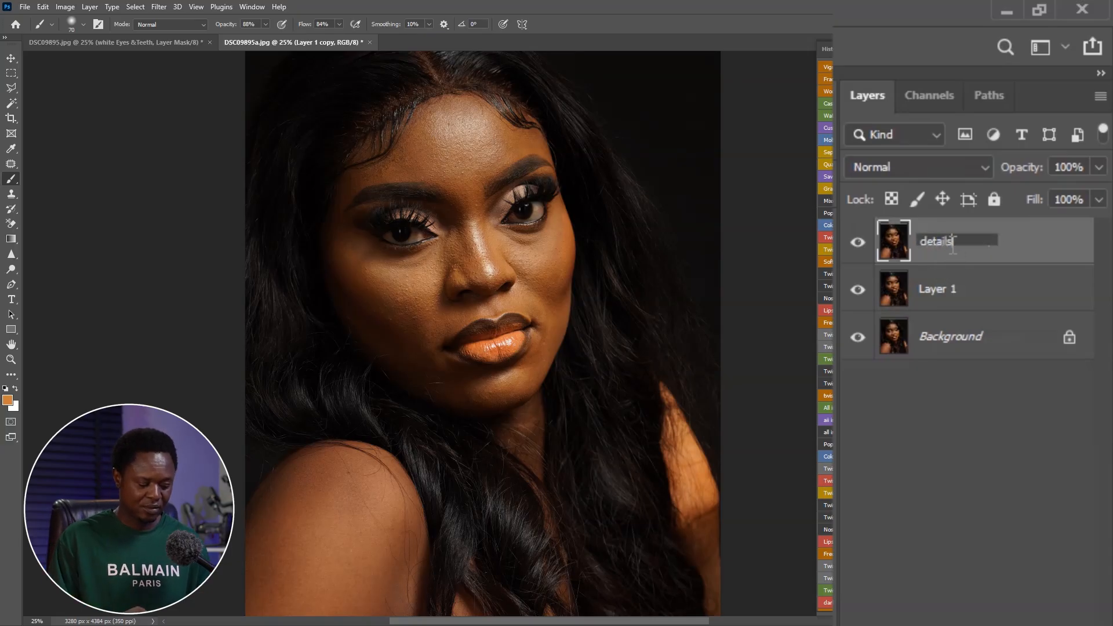
pyautogui.press('Return')
pyautogui.doubleClick(940, 289)
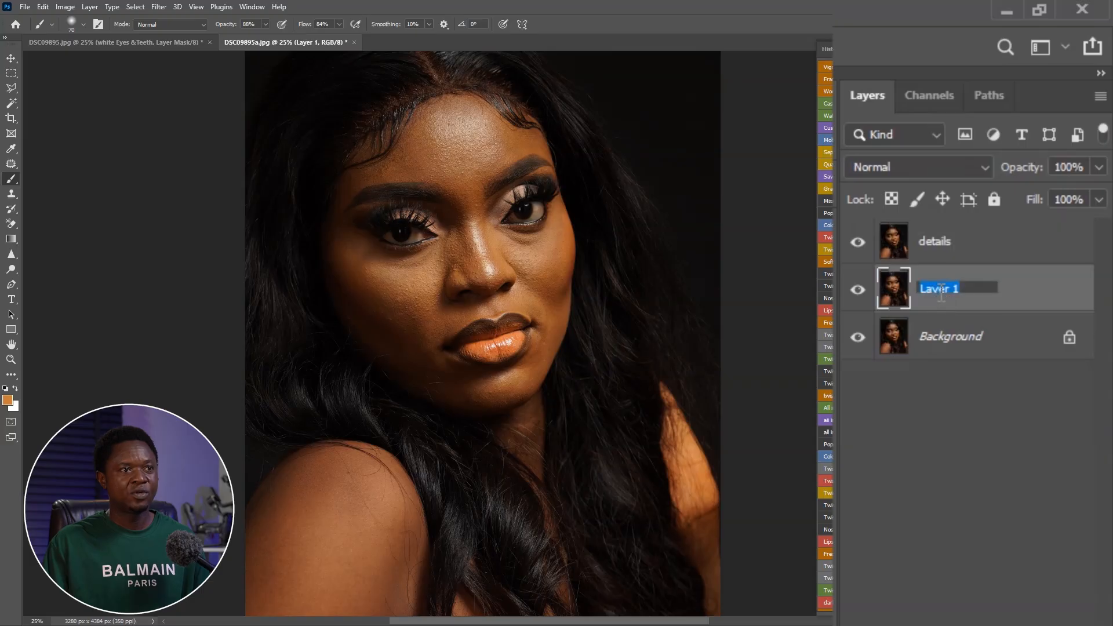
pyautogui.write('colors')
# Step: Hide the details layer and apply a Gaussian Blur with a 3.5 px radius to the colors layer
pyautogui.click(905, 242)
pyautogui.click(858, 241)
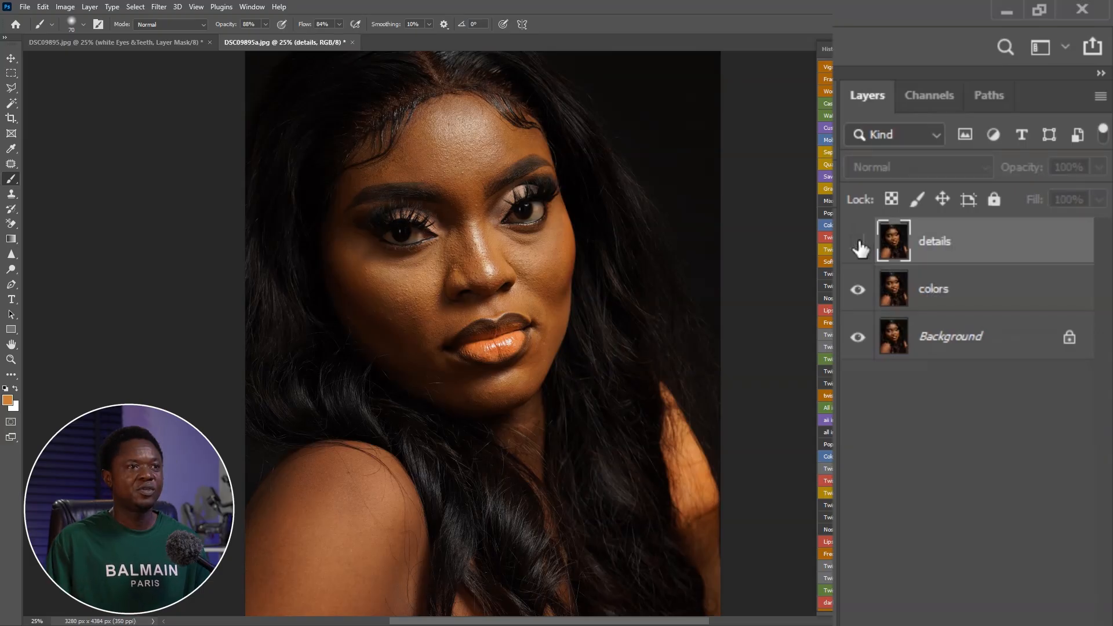
pyautogui.click(959, 298)
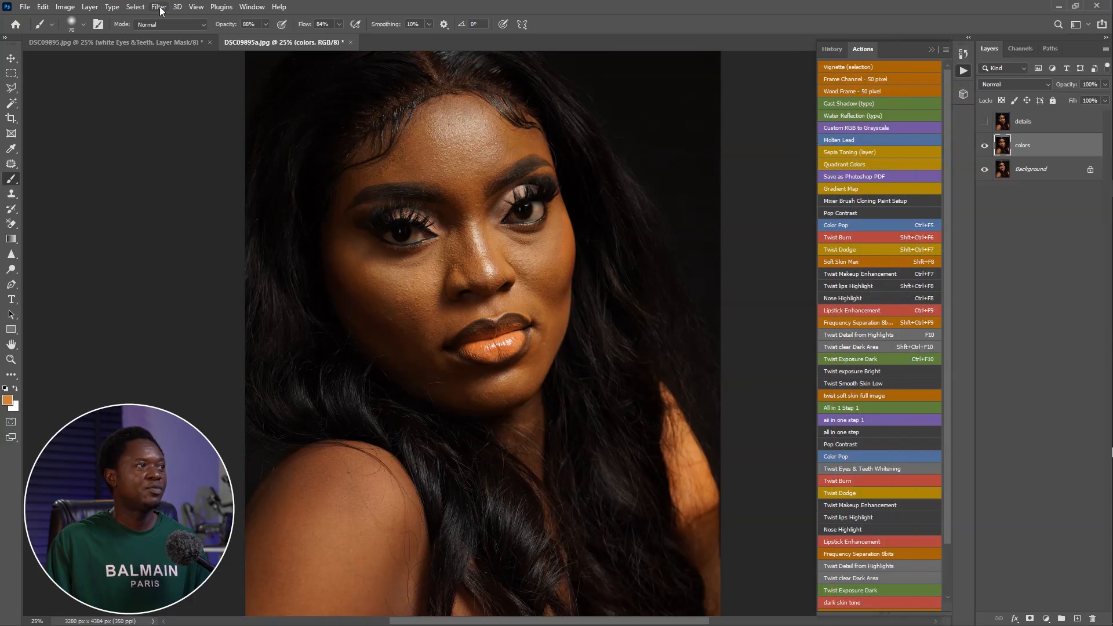
pyautogui.click(160, 8)
pyautogui.moveTo(185, 308)
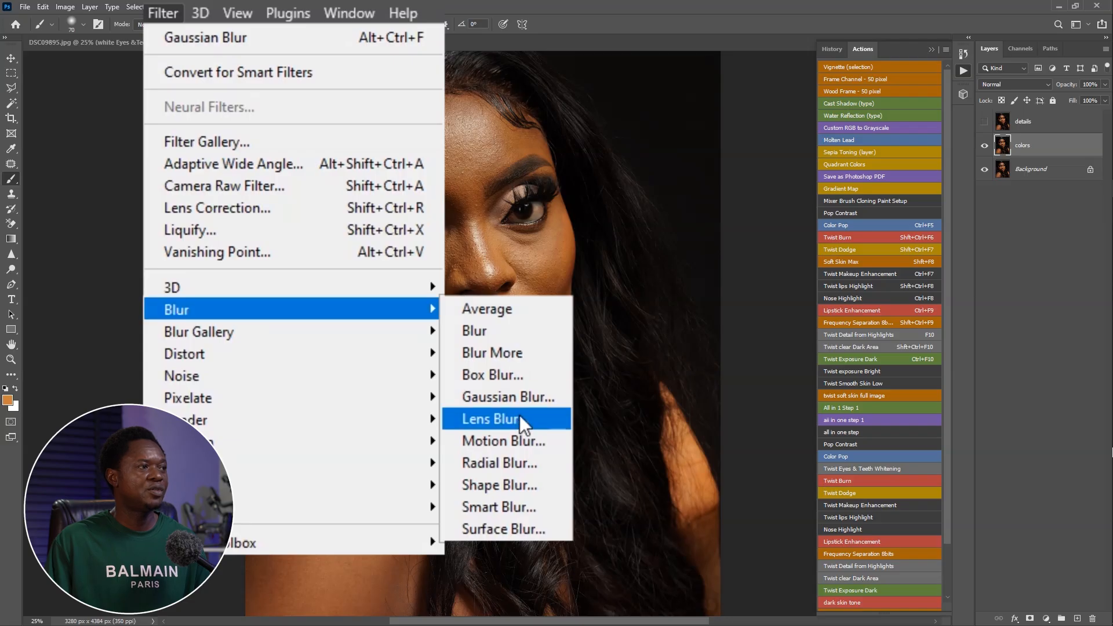
pyautogui.click(525, 398)
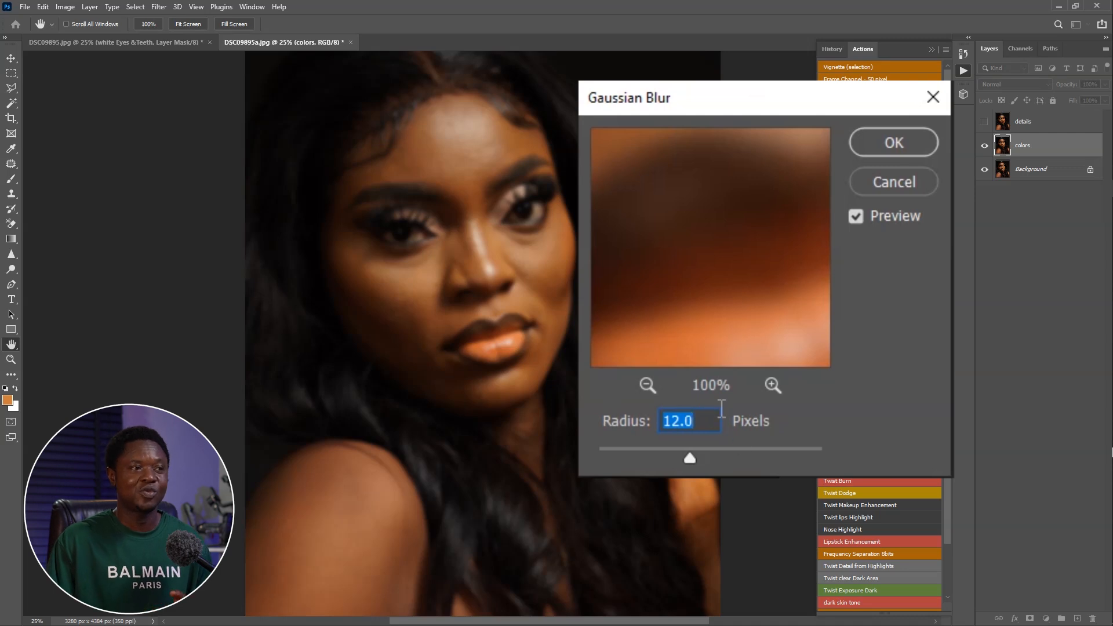
pyautogui.moveTo(698, 417); pyautogui.dragTo(647, 427)
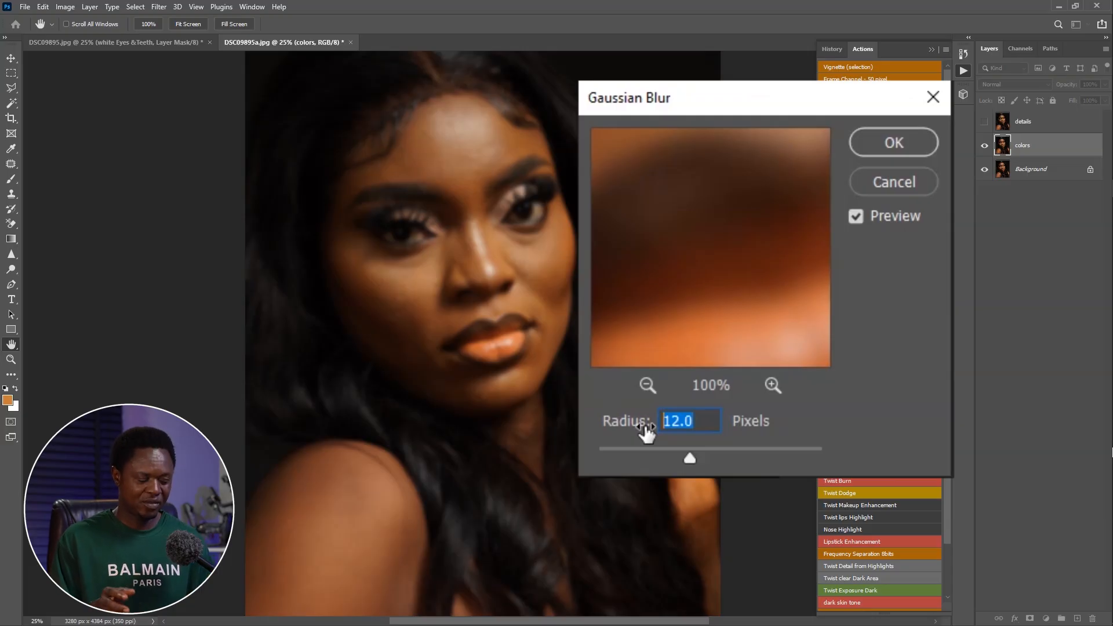
pyautogui.write('3.5')
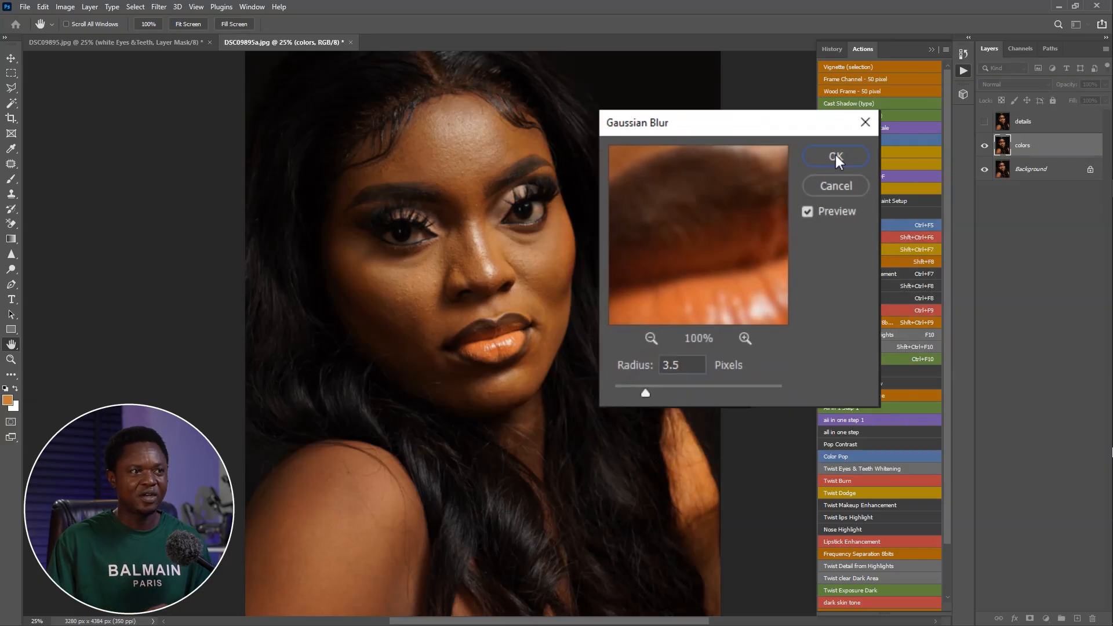
pyautogui.click(908, 146)
pyautogui.press('b')
# Step: Apply the colors layer to the visible details layer with Subtract, scale 2 and offset 128, and set its blend mode to Linear Light
pyautogui.click(1030, 122)
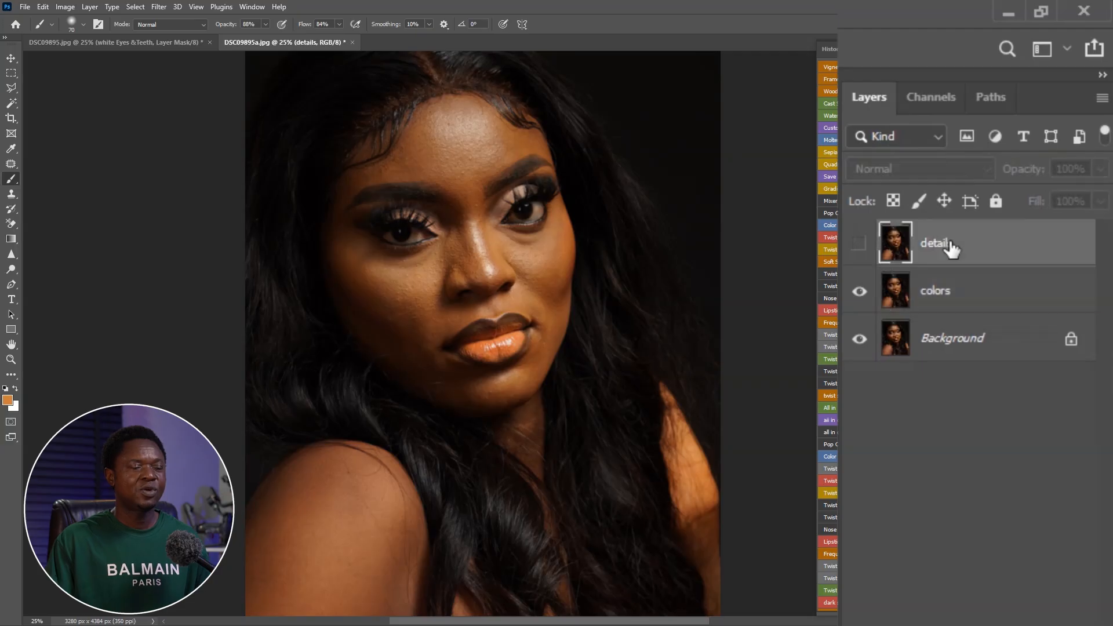
pyautogui.click(984, 121)
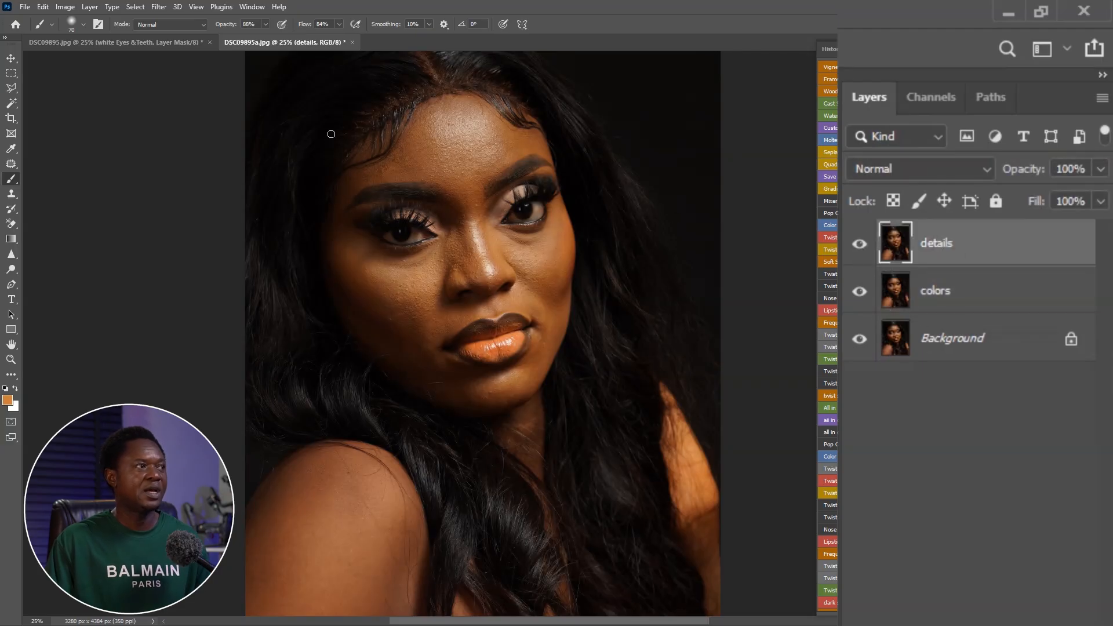
pyautogui.click(65, 7)
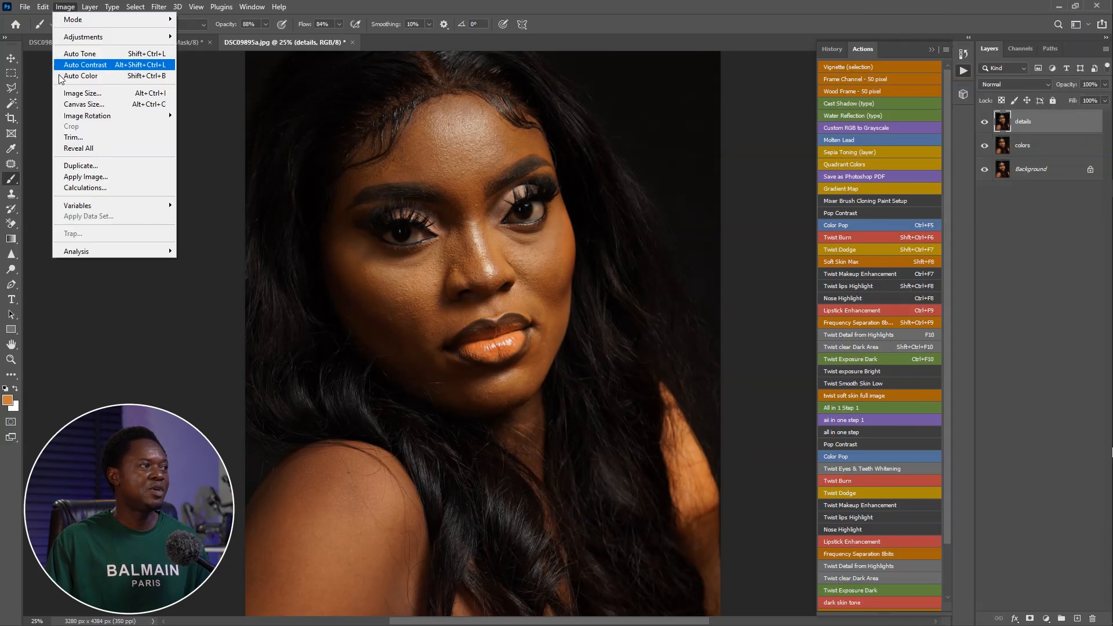
pyautogui.click(87, 176)
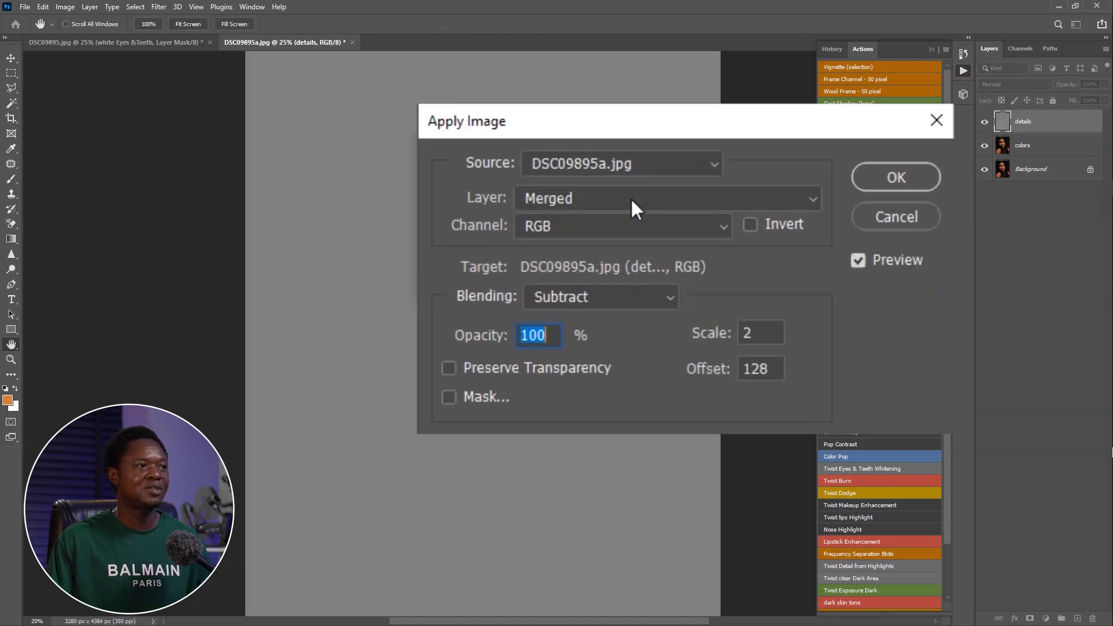
pyautogui.click(563, 200)
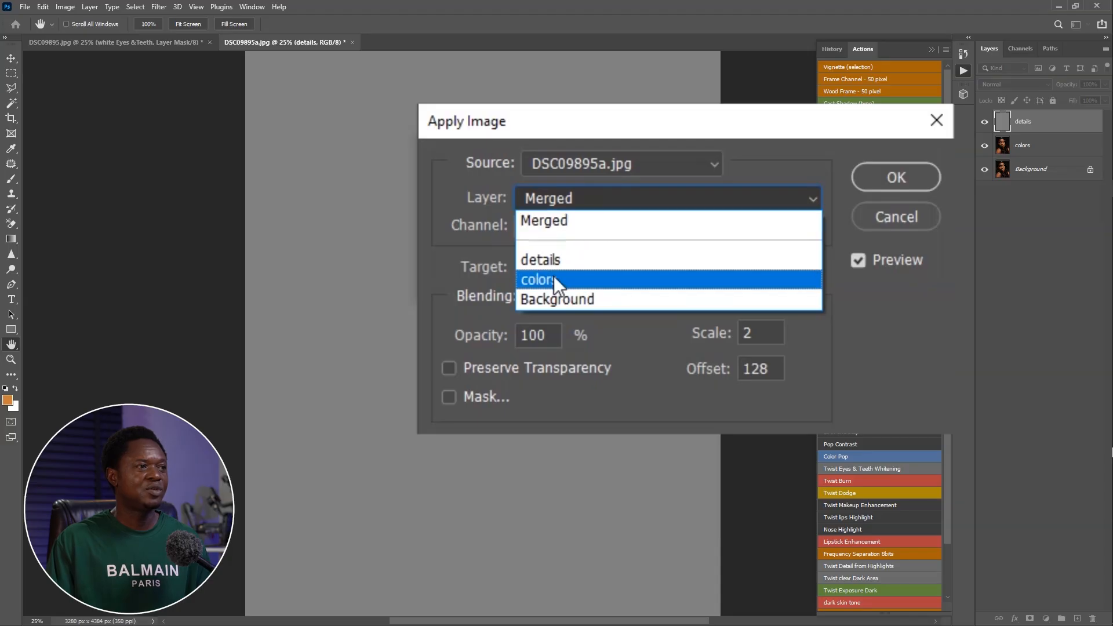
pyautogui.click(555, 277)
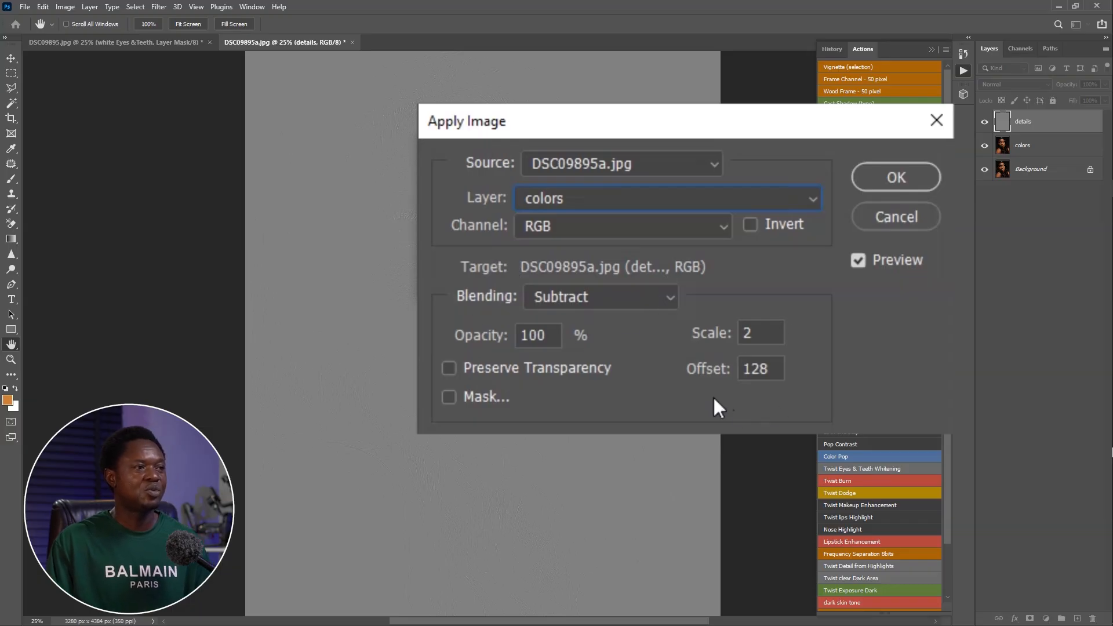
pyautogui.click(892, 176)
pyautogui.click(1014, 85)
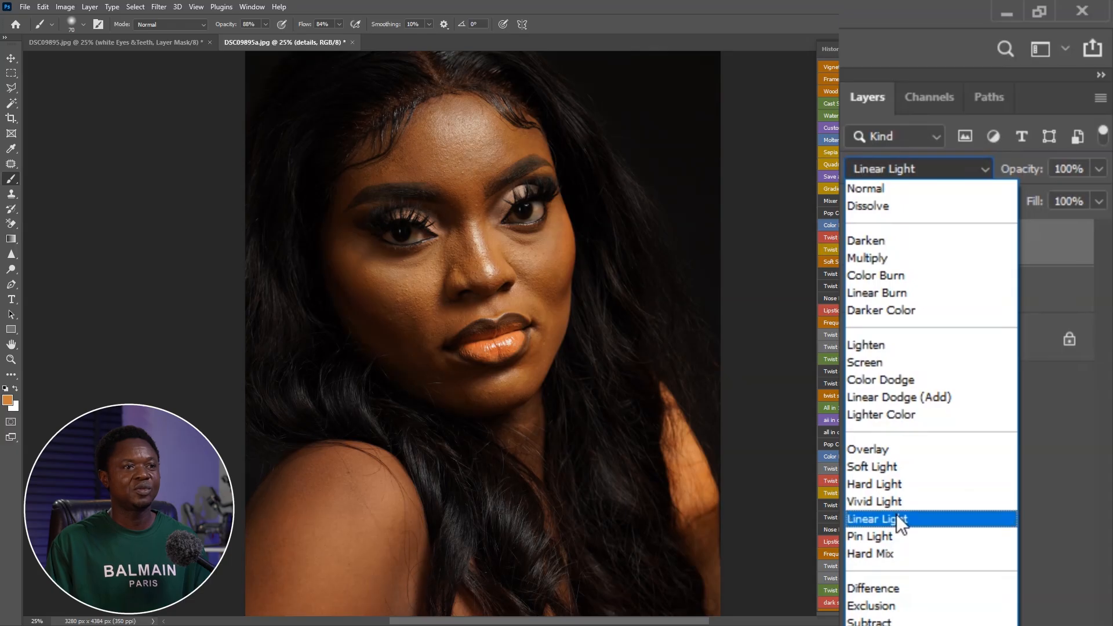
pyautogui.click(902, 518)
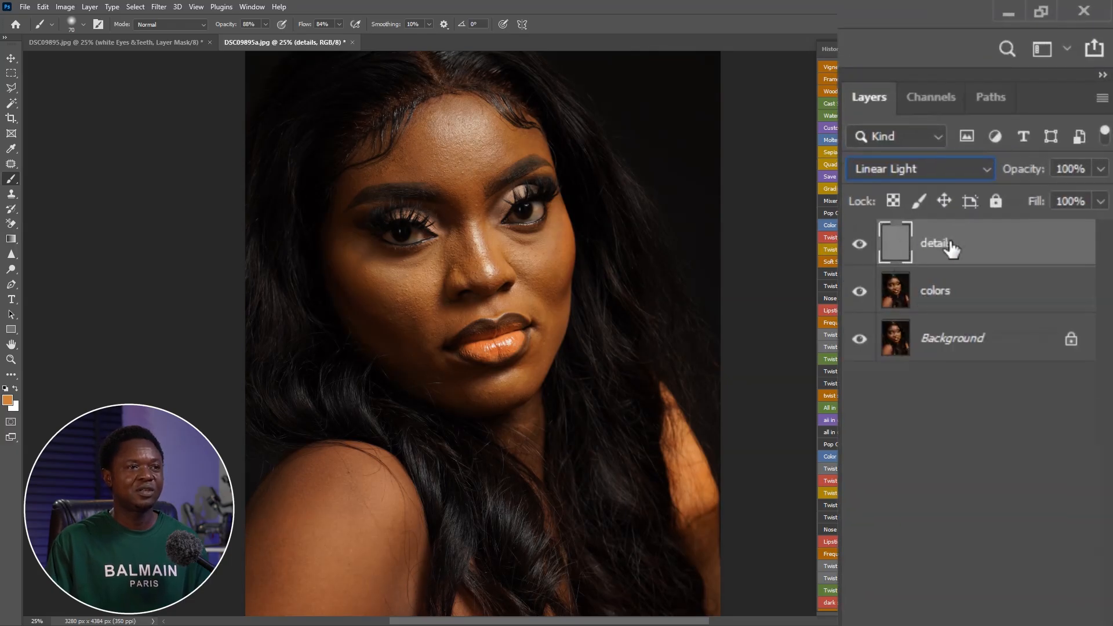
# Step: Smooth the forehead skin on the colors layer with the Mixer Brush, varying the brush size between 300 and 800 px
pyautogui.click(951, 302)
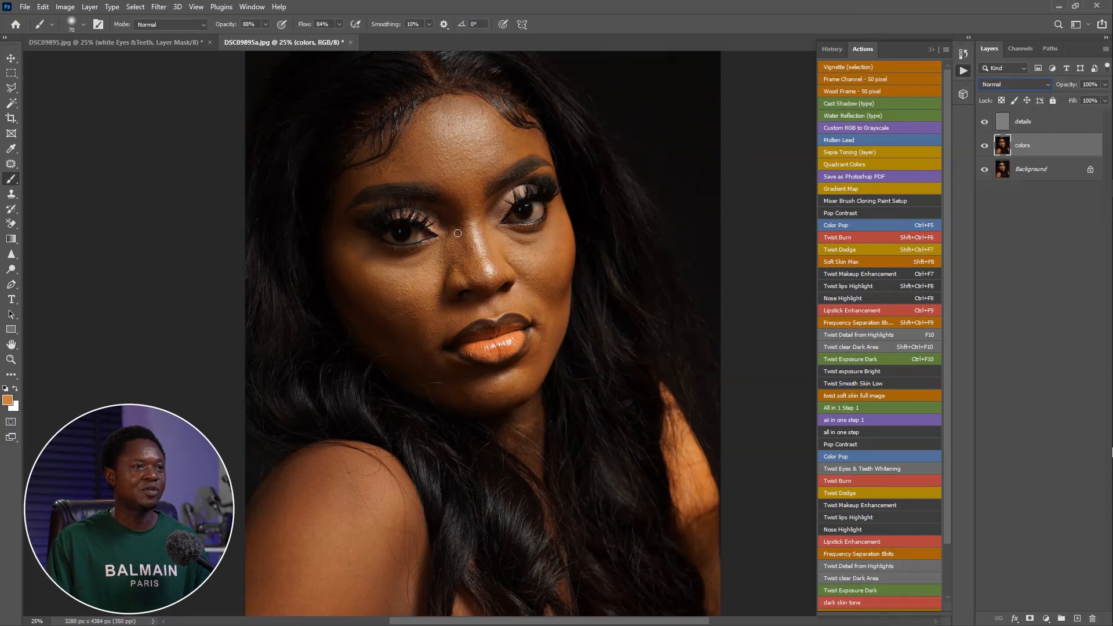
pyautogui.rightClick(11, 178)
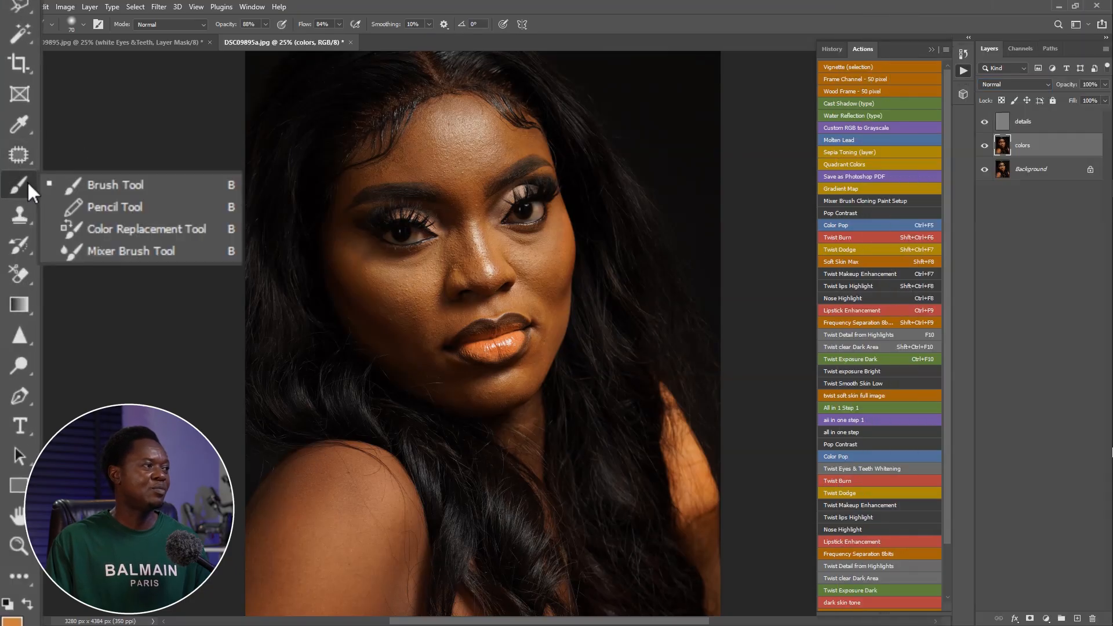
pyautogui.click(137, 245)
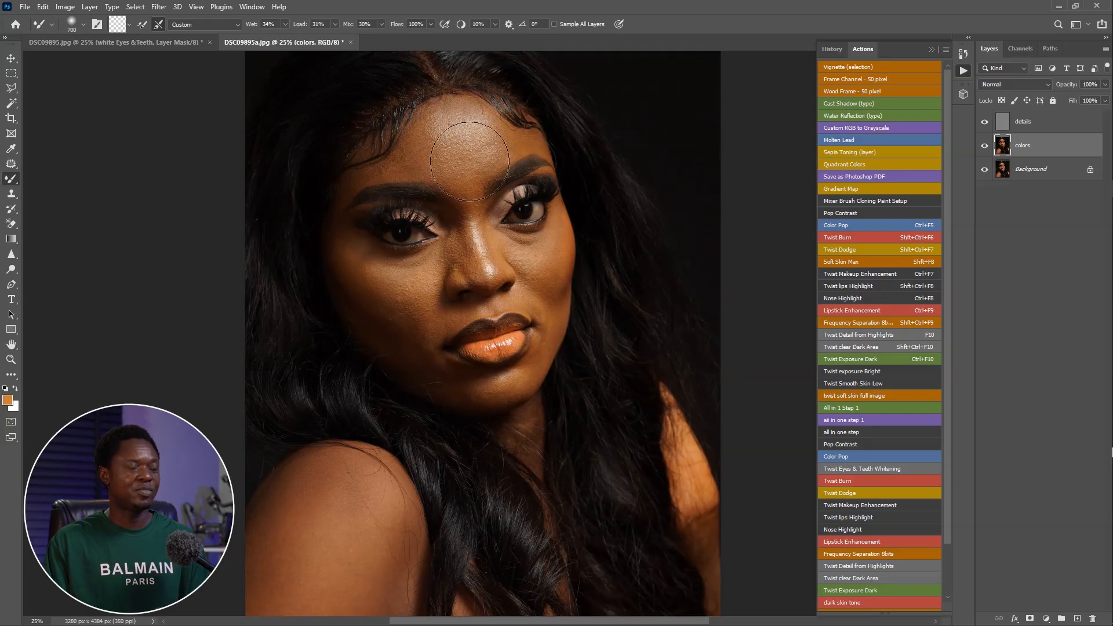
pyautogui.hotkey('ctrl', '+')
pyautogui.moveTo(497, 215); pyautogui.dragTo(523, 378)
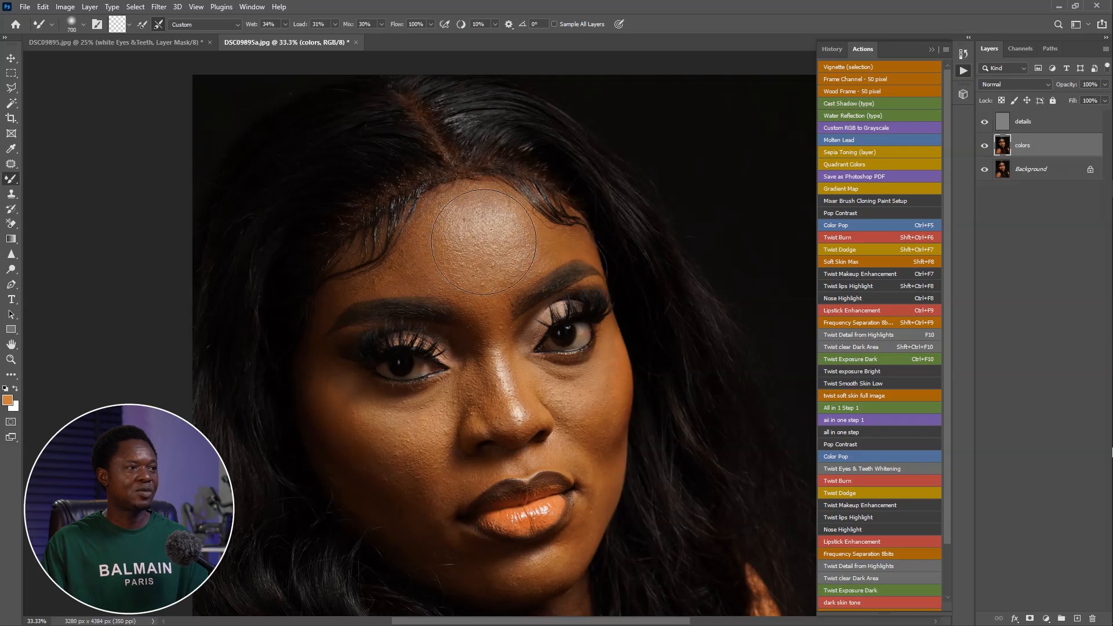
pyautogui.press('[')
pyautogui.press('[')
pyautogui.press('[')
pyautogui.press('[')
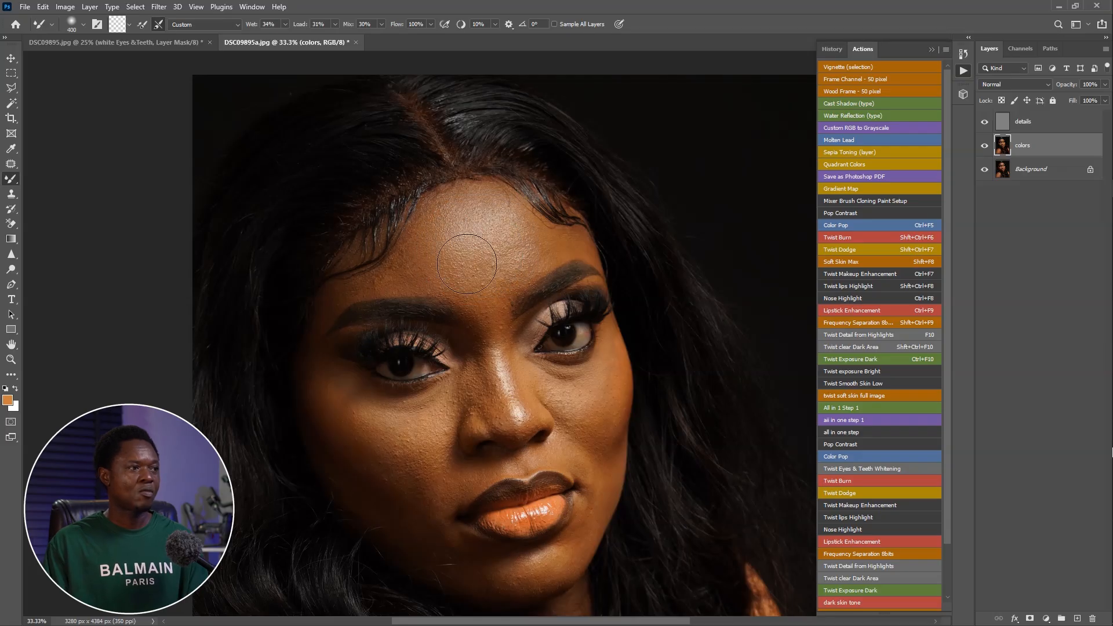
pyautogui.press(']')
pyautogui.press(']')
pyautogui.press(']')
pyautogui.press(']')
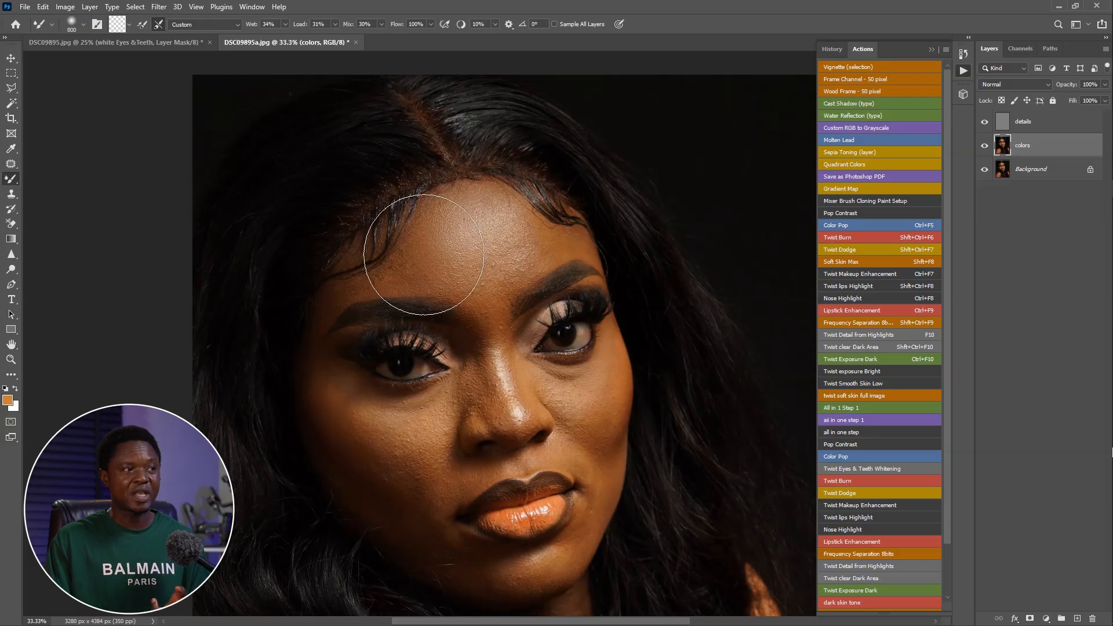
pyautogui.press('[')
pyautogui.press('[')
pyautogui.press('[')
pyautogui.press('[')
pyautogui.press('[')
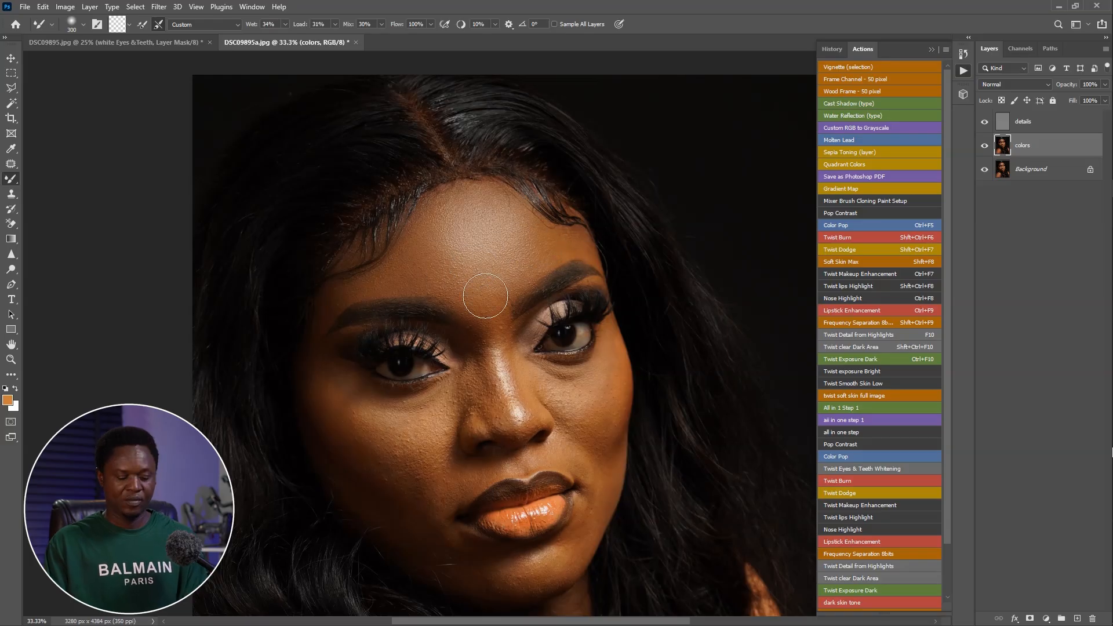
# Step: Blend the skin around the nose, under the eyes and on the adjacent cheek with the Mixer Brush at 175 px
pyautogui.hotkey('ctrl', '+')
pyautogui.hotkey('ctrl', '+')
pyautogui.moveTo(481, 405)
pyautogui.mouseDown()
pyautogui.moveTo(527, 227)
pyautogui.moveTo(503, 261)
pyautogui.mouseUp()
pyautogui.press('[')
pyautogui.press('[')
pyautogui.press('[')
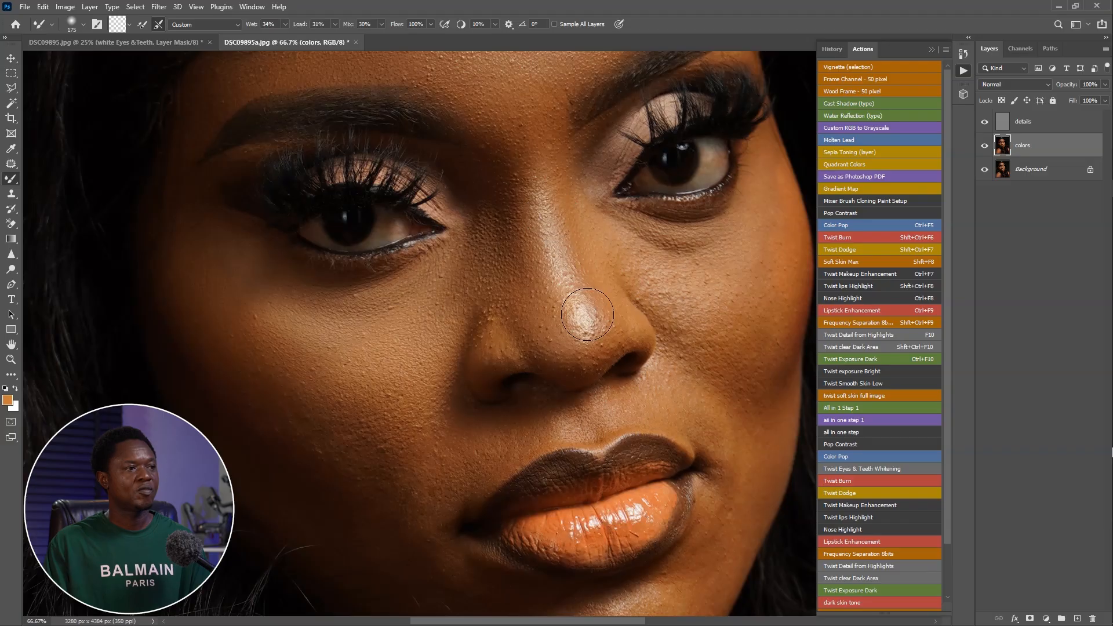
pyautogui.moveTo(688, 319); pyautogui.dragTo(592, 302)
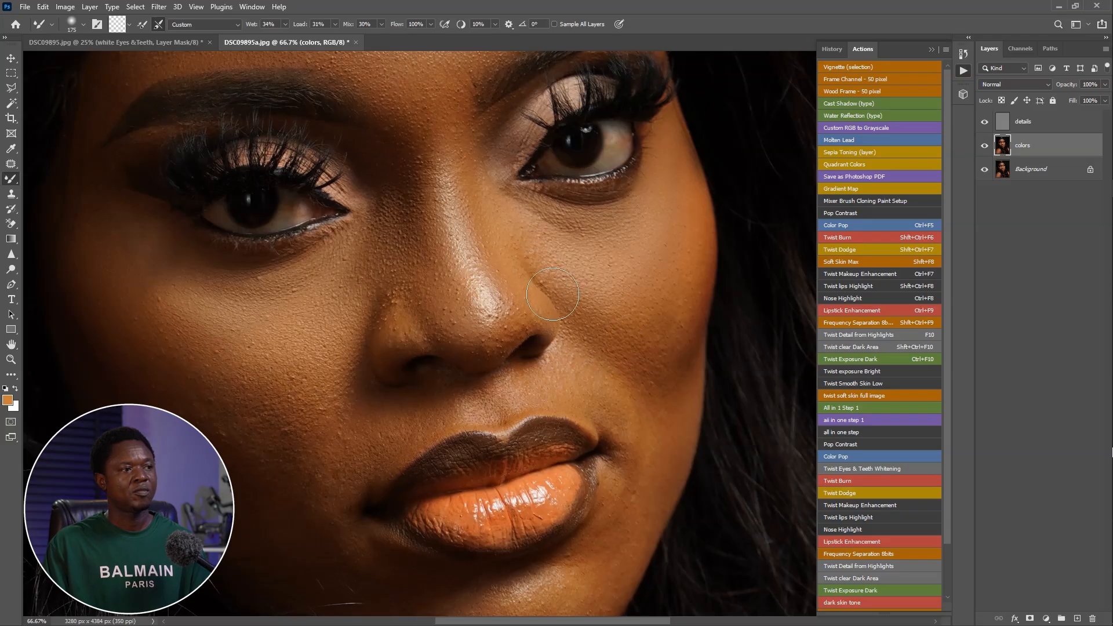
# Step: Smooth the skin above the upper lip, around the mouth and on the chin with the 175 px Mixer Brush
pyautogui.scroll(-4, 661, 253)
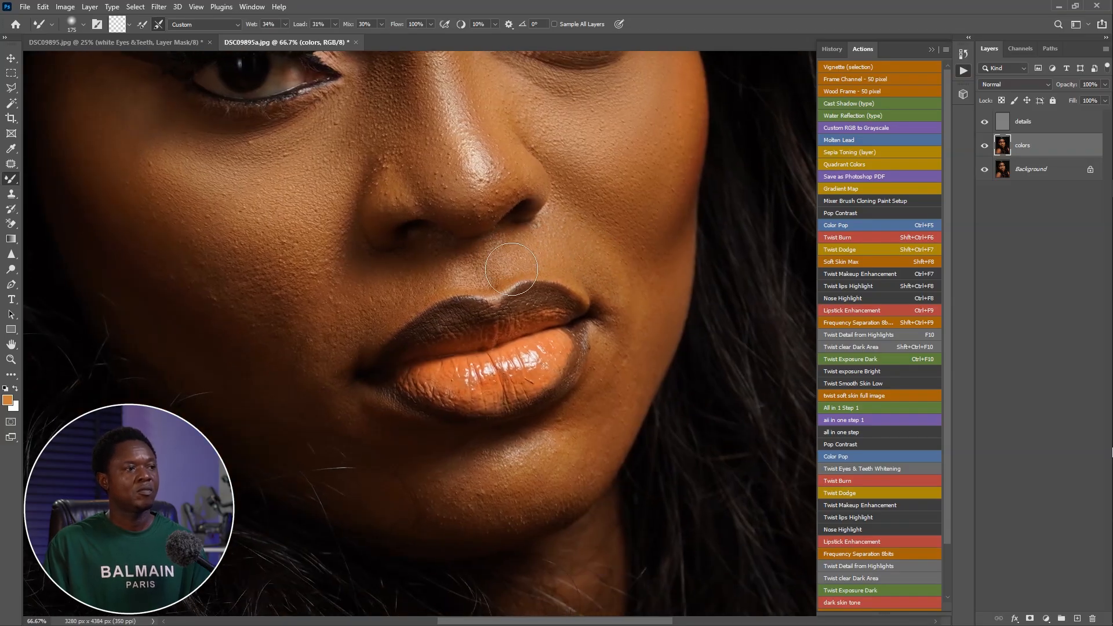
pyautogui.moveTo(625, 332)
pyautogui.mouseDown()
pyautogui.moveTo(717, 272)
pyautogui.moveTo(637, 211)
pyautogui.mouseUp()
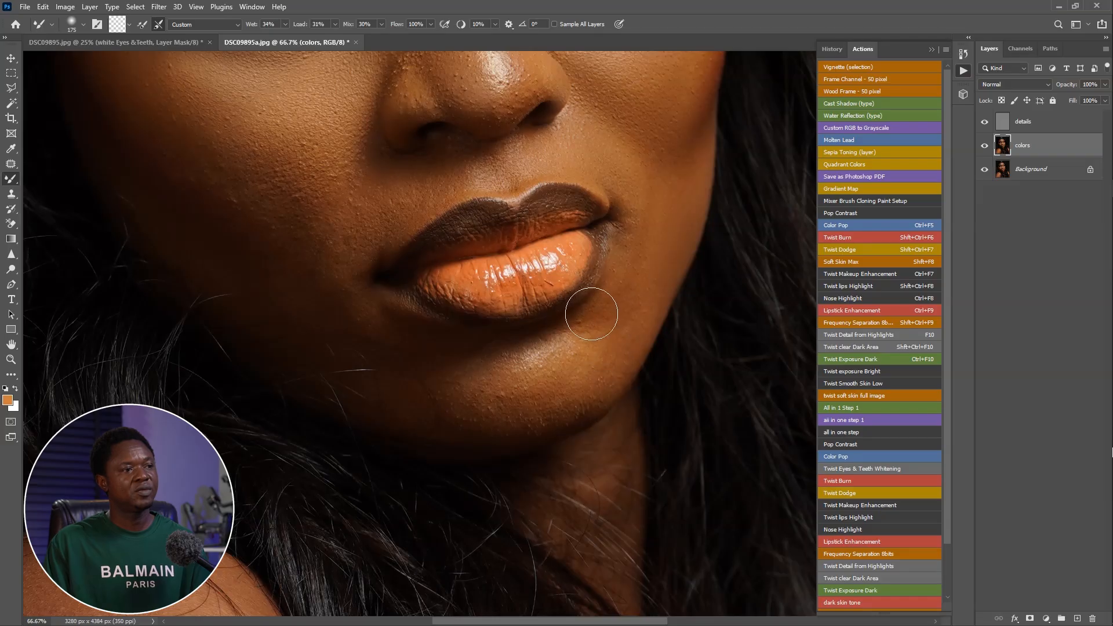
pyautogui.moveTo(567, 364); pyautogui.dragTo(636, 323)
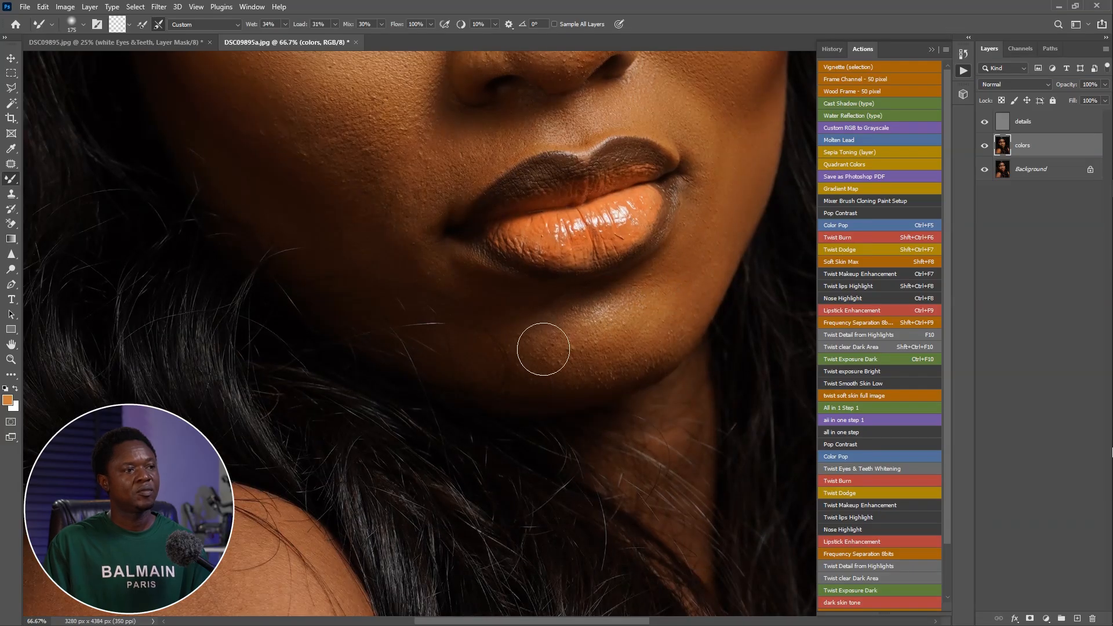
pyautogui.moveTo(586, 366); pyautogui.dragTo(611, 388)
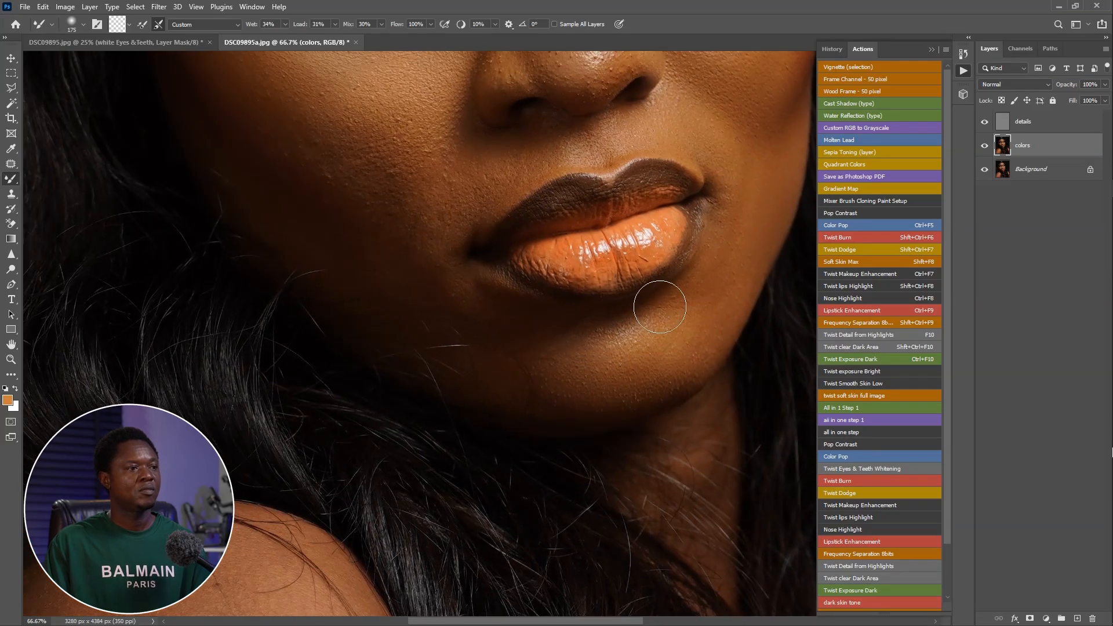
# Step: Blend the tones of the shadowed cheek and jawline on the hair-covered side of the face with the Mixer Brush
pyautogui.moveTo(393, 158); pyautogui.dragTo(472, 178)
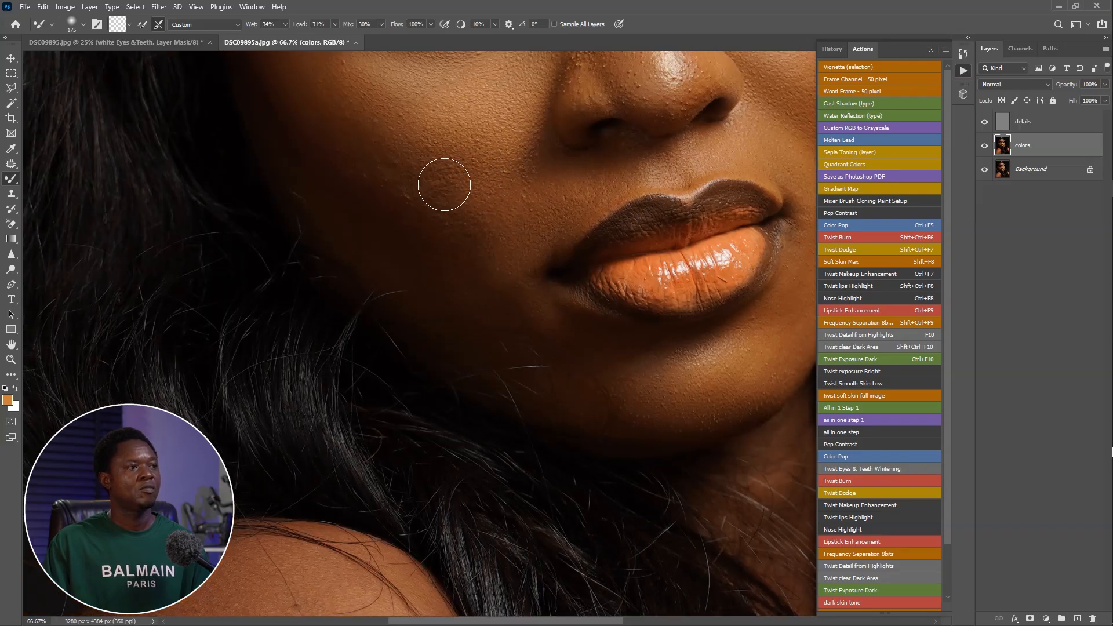
pyautogui.moveTo(442, 147); pyautogui.dragTo(470, 233)
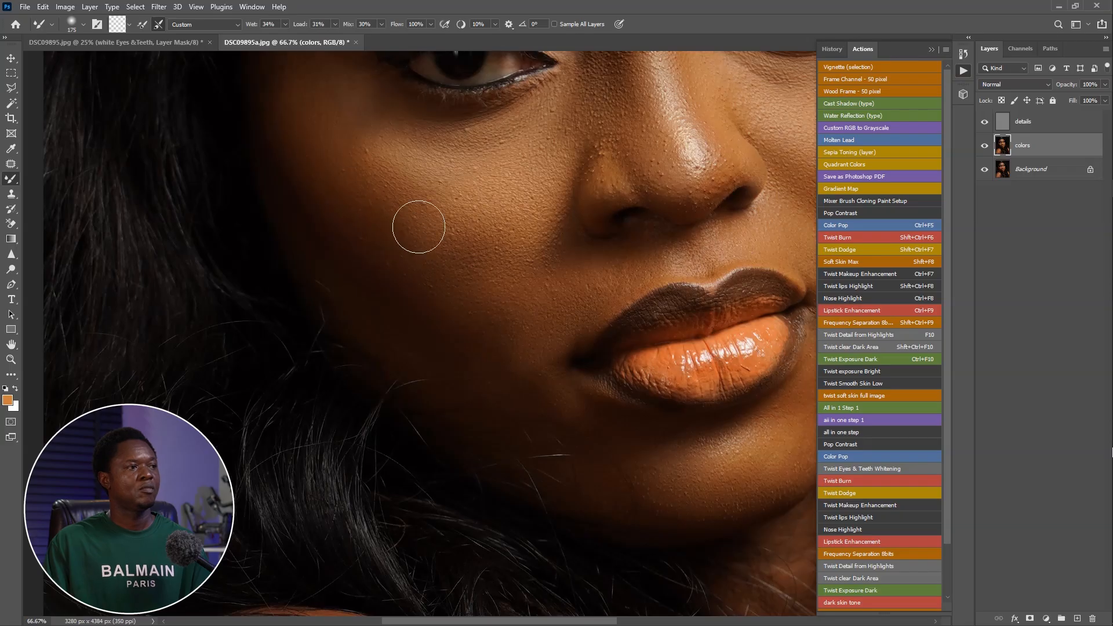
pyautogui.moveTo(548, 317); pyautogui.dragTo(418, 494)
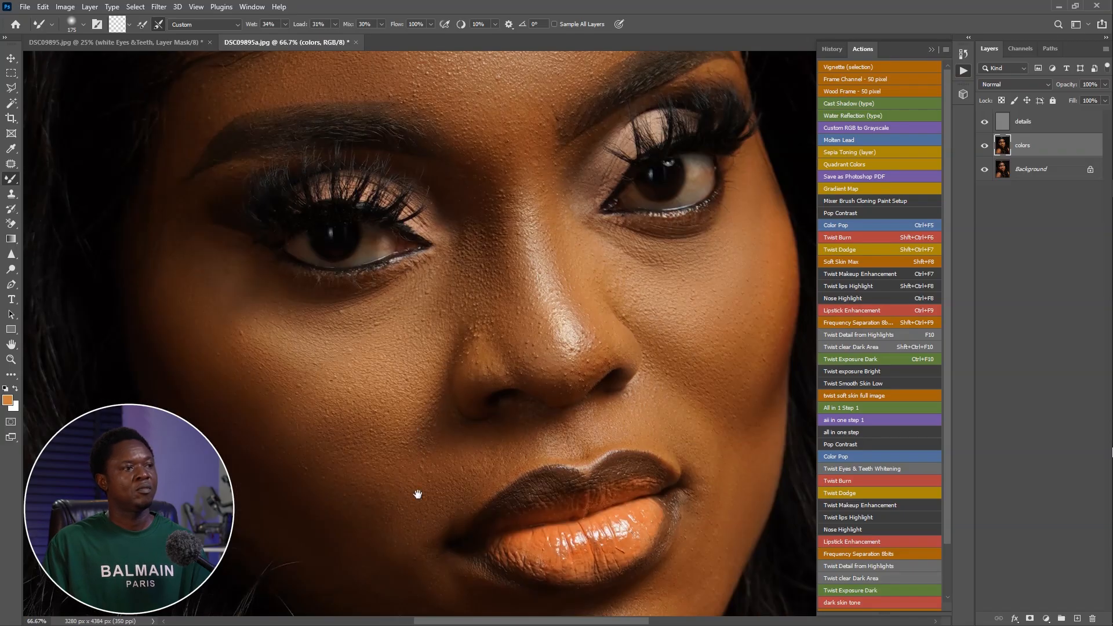
pyautogui.moveTo(428, 287); pyautogui.dragTo(432, 374)
# Step: Touch up the forehead edges along the hairline, the nose bridge and the brighter cheek with the Mixer Brush
pyautogui.moveTo(261, 157); pyautogui.dragTo(281, 206)
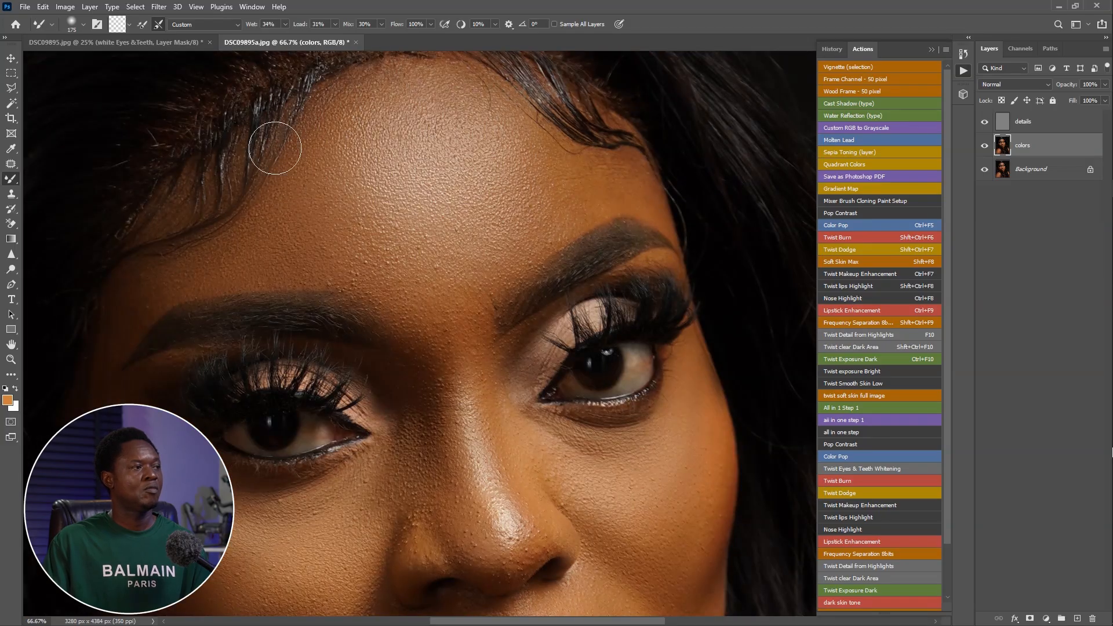
pyautogui.moveTo(197, 207); pyautogui.dragTo(121, 297)
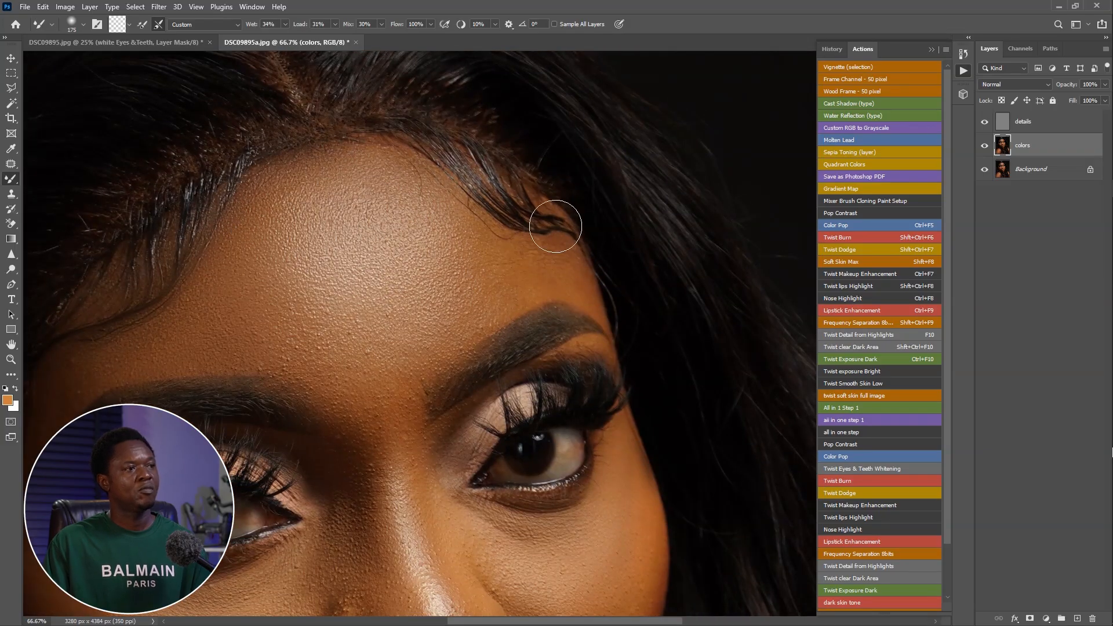
pyautogui.scroll(-3, 424, 287)
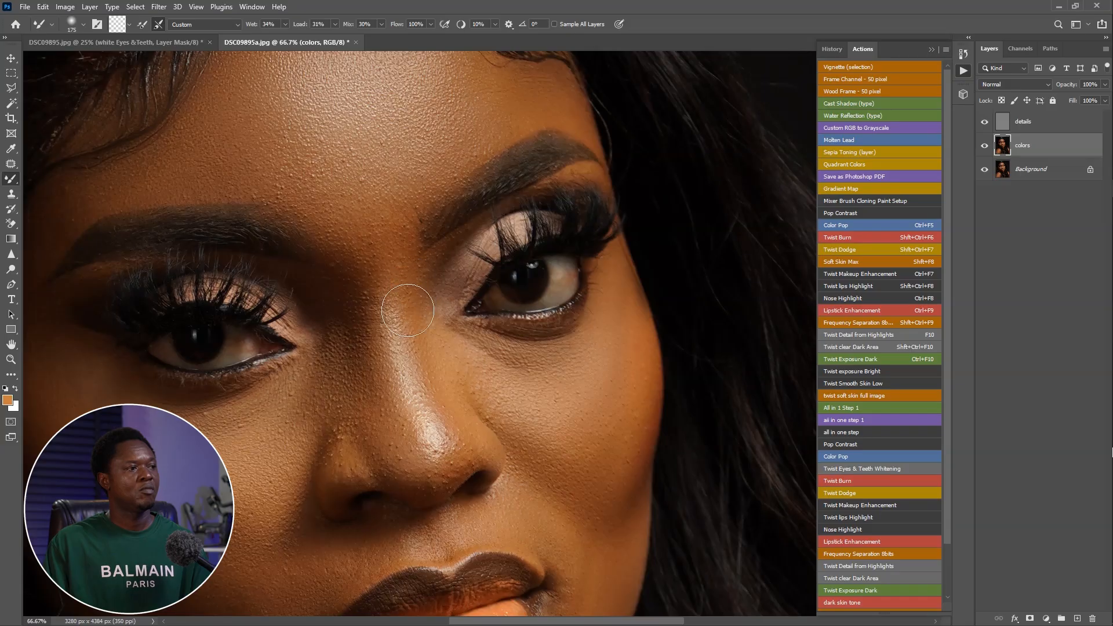
pyautogui.moveTo(577, 403); pyautogui.dragTo(651, 238)
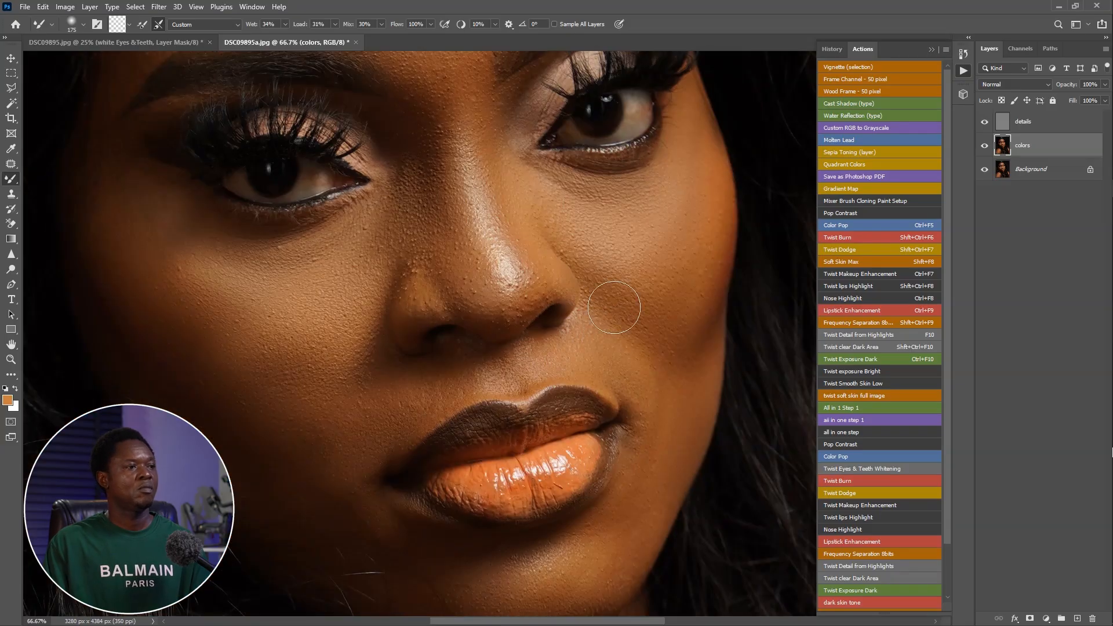
pyautogui.moveTo(573, 456); pyautogui.dragTo(562, 428)
# Step: Enlarge the Mixer Brush to 300 px and blend the skin of the neck below the chin
pyautogui.hotkey('ctrl', '-')
pyautogui.hotkey('ctrl', '-')
pyautogui.moveTo(516, 464)
pyautogui.mouseDown()
pyautogui.moveTo(545, 467)
pyautogui.moveTo(502, 300)
pyautogui.mouseUp()
pyautogui.press(']')
pyautogui.press(']')
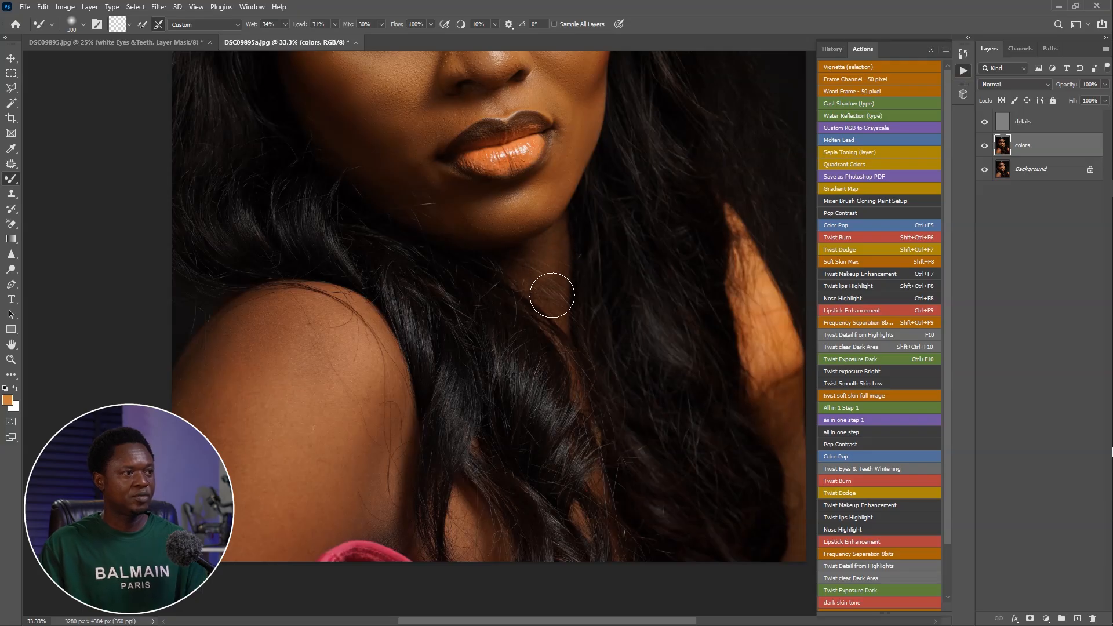
# Step: Smooth the bare shoulder and upper arm on the colors layer with the Mixer Brush at 800 px
pyautogui.moveTo(574, 289)
pyautogui.mouseDown()
pyautogui.moveTo(601, 256)
pyautogui.moveTo(600, 141)
pyautogui.mouseUp()
pyautogui.moveTo(495, 387); pyautogui.dragTo(542, 388)
pyautogui.press(']')
pyautogui.press(']')
pyautogui.press(']')
pyautogui.press(']')
pyautogui.press(']')
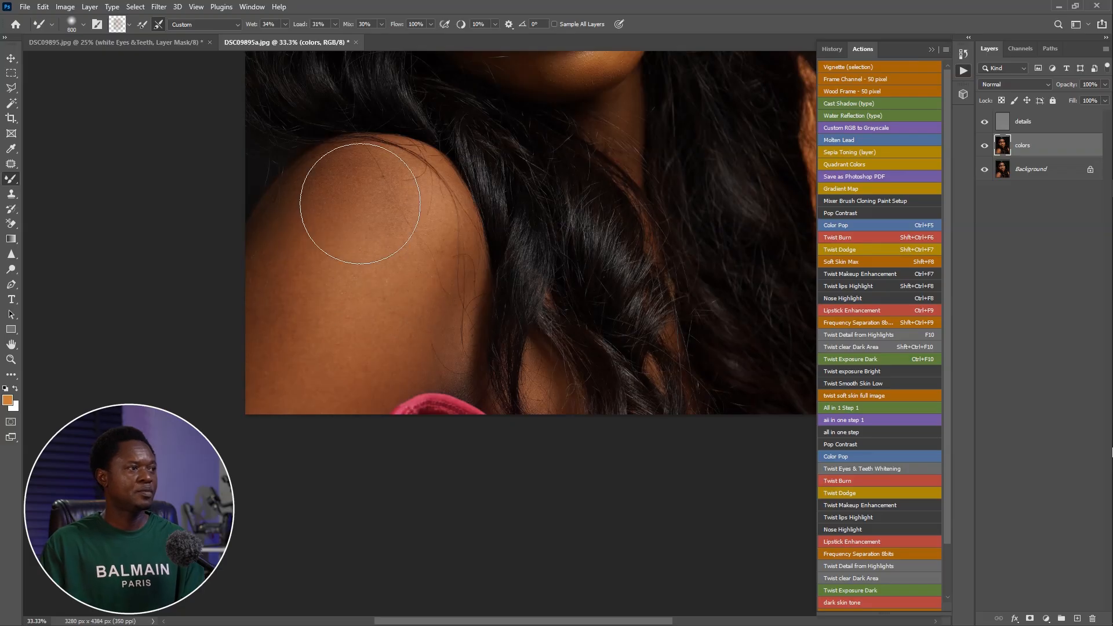
pyautogui.moveTo(287, 316)
pyautogui.mouseDown()
pyautogui.moveTo(292, 365)
pyautogui.moveTo(350, 376)
pyautogui.moveTo(331, 350)
pyautogui.moveTo(305, 341)
pyautogui.moveTo(389, 355)
pyautogui.moveTo(339, 380)
pyautogui.moveTo(291, 315)
pyautogui.mouseUp()
pyautogui.hotkey('ctrl', '-')
pyautogui.hotkey('ctrl', '-')
pyautogui.hotkey('ctrl', '-')
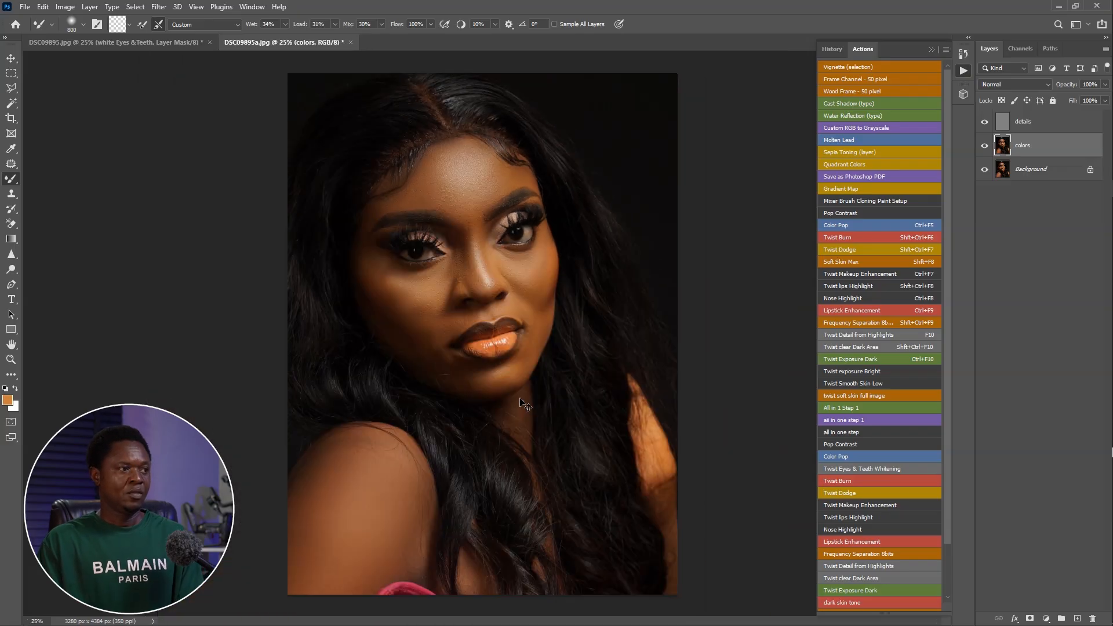
# Step: Refine the cheeks and the skin beside the mouth with the Mixer Brush reduced to 300 px
pyautogui.hotkey('ctrl', '+')
pyautogui.hotkey('ctrl', '+')
pyautogui.hotkey('ctrl', '+')
pyautogui.press('[')
pyautogui.press('[')
pyautogui.press('[')
pyautogui.press('[')
pyautogui.press('[')
pyautogui.press('[')
pyautogui.press('[')
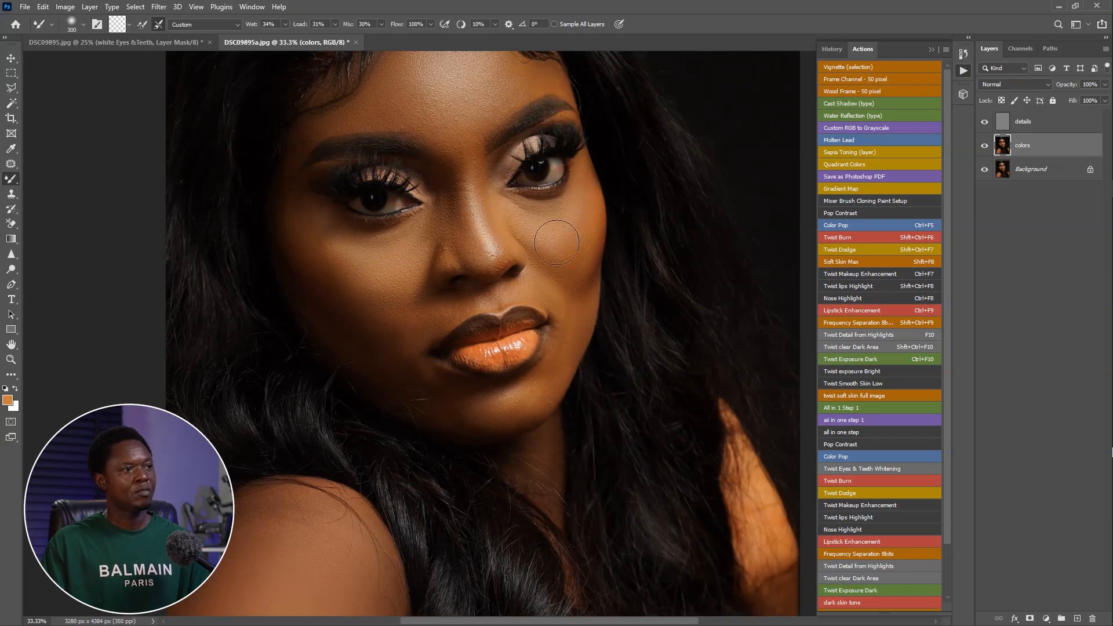
pyautogui.moveTo(550, 289); pyautogui.dragTo(584, 309)
pyautogui.moveTo(390, 315); pyautogui.dragTo(420, 311)
pyautogui.moveTo(441, 356); pyautogui.dragTo(427, 354)
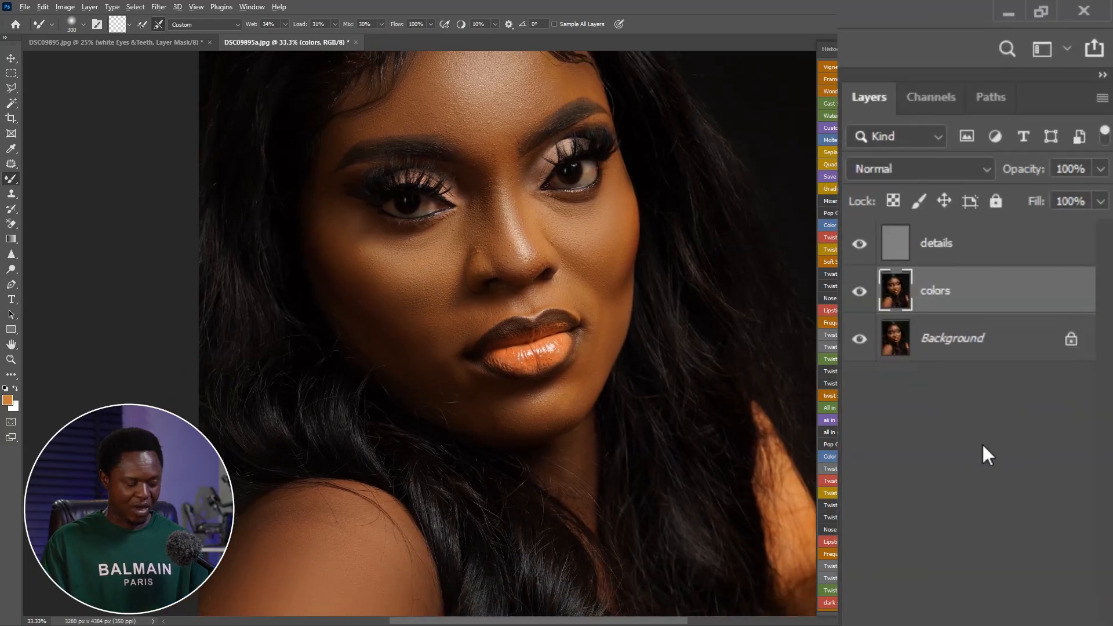
# Step: Compare the smoothed face and shoulder with the original Background layer
pyautogui.keyDown('alt'); pyautogui.click(856, 342); pyautogui.keyUp('alt')
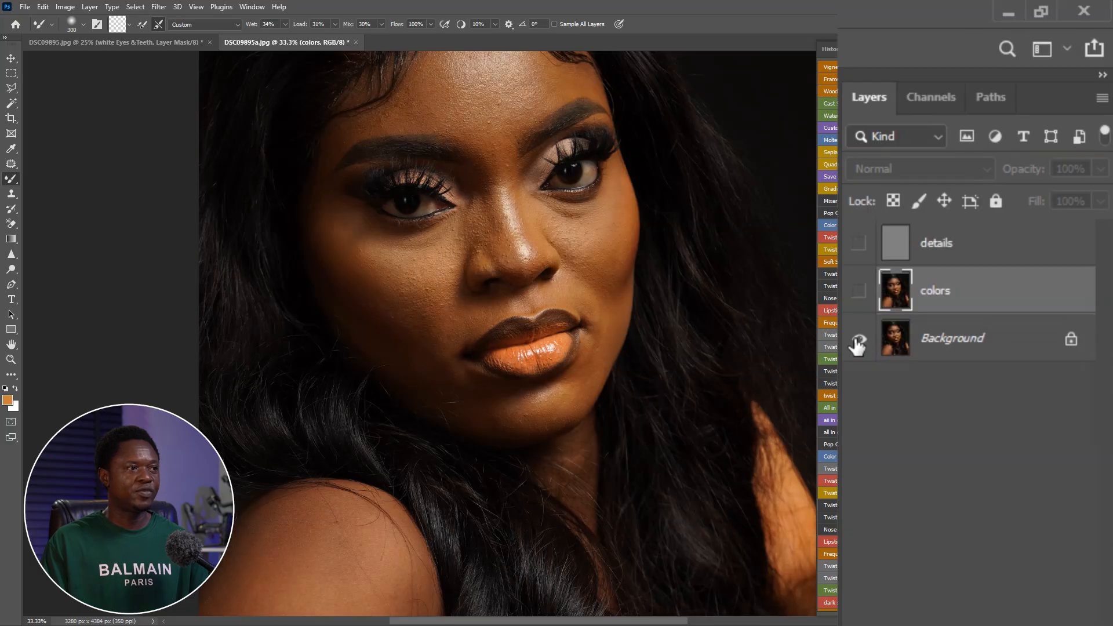
pyautogui.keyDown('alt'); pyautogui.click(857, 342); pyautogui.keyUp('alt')
pyautogui.keyDown('alt'); pyautogui.click(857, 342); pyautogui.keyUp('alt')
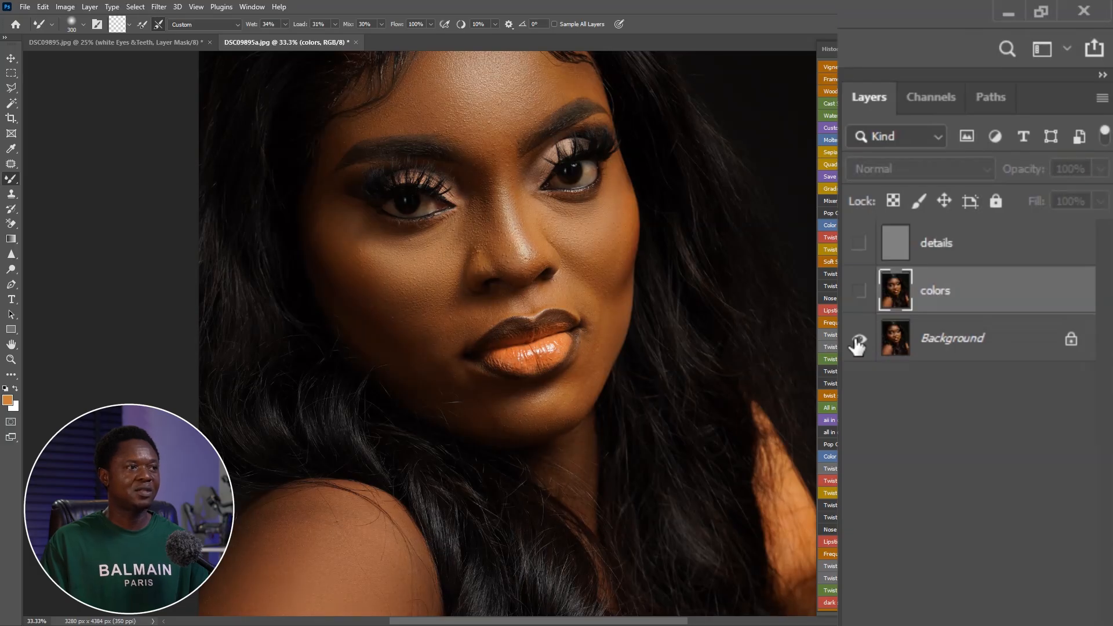
# Step: Show all layers again and group the details and colors layers into a group named fs
pyautogui.keyDown('alt'); pyautogui.click(857, 342); pyautogui.keyUp('alt')
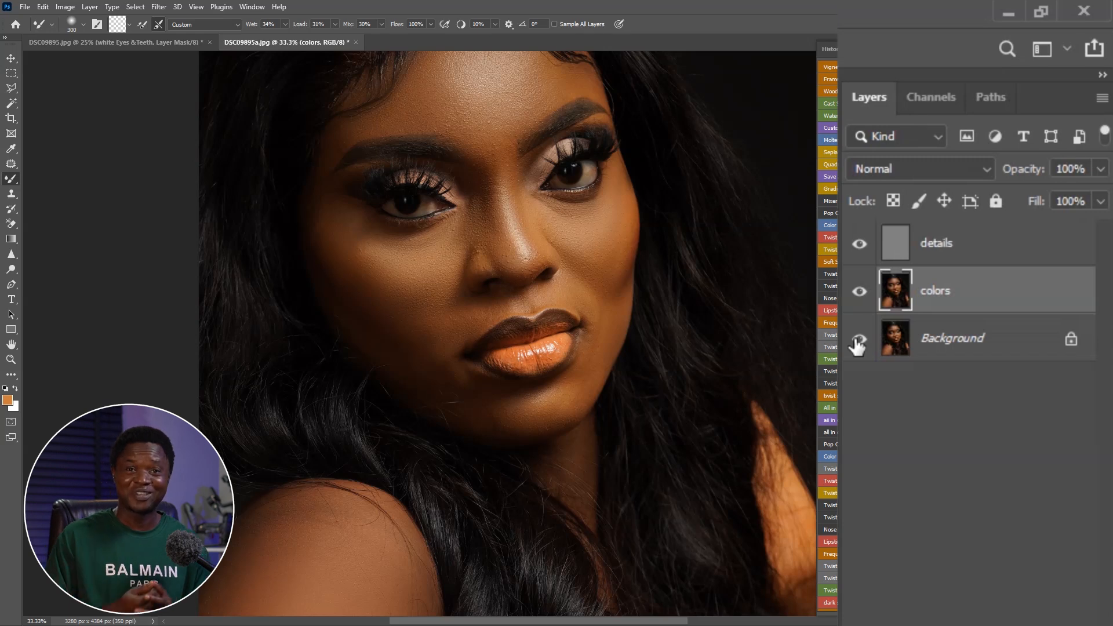
pyautogui.click(969, 251)
pyautogui.keyDown('shift'); pyautogui.click(969, 297); pyautogui.keyUp('shift')
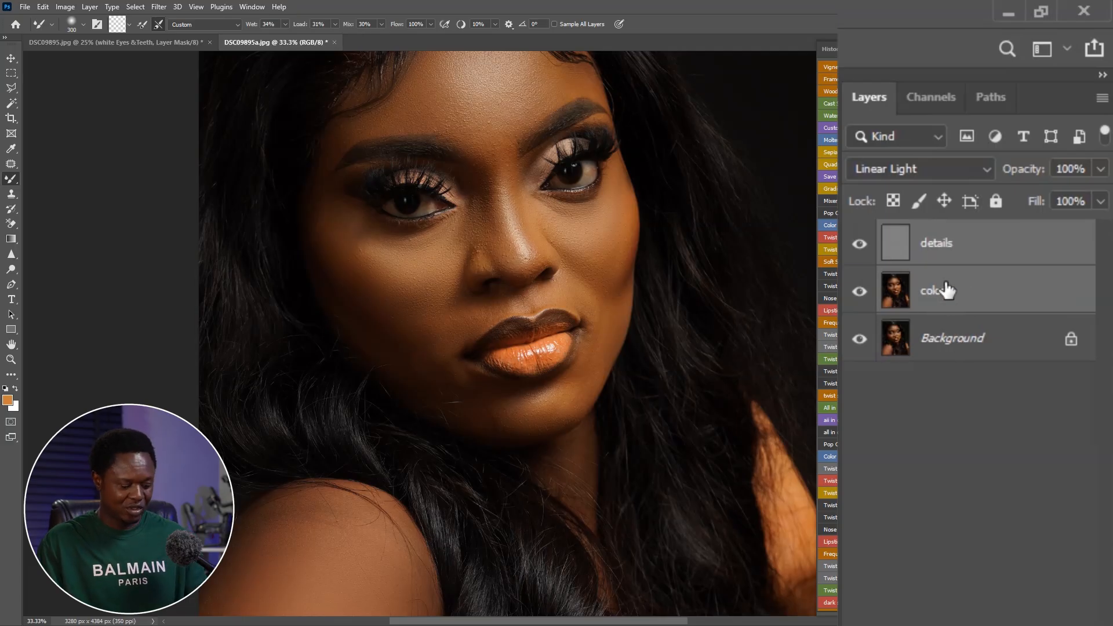
pyautogui.hotkey('ctrl', 'g')
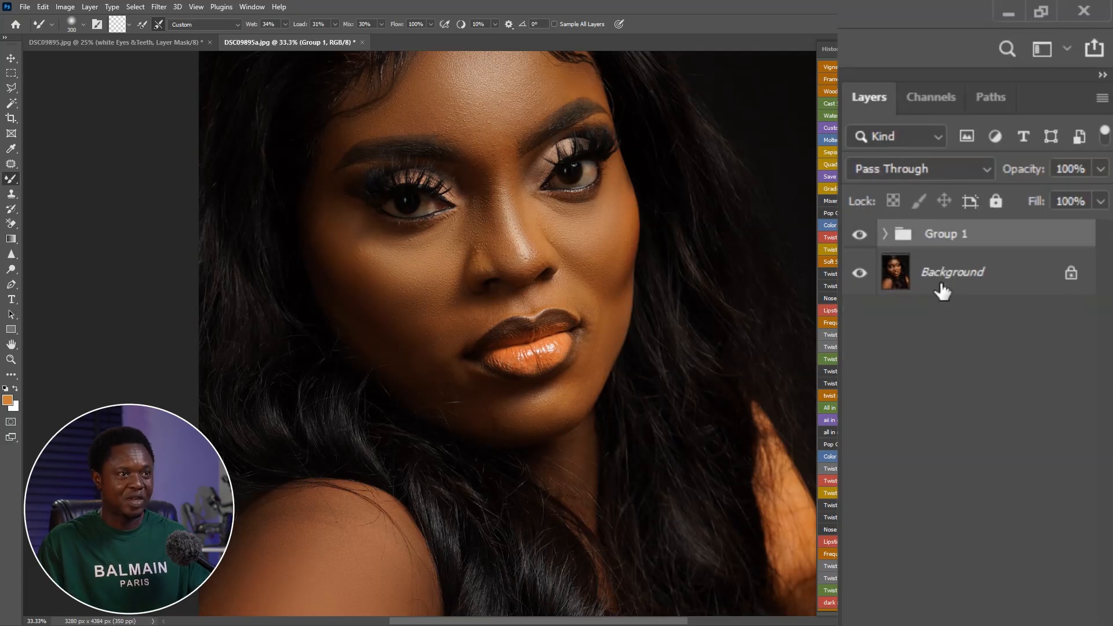
pyautogui.doubleClick(951, 236)
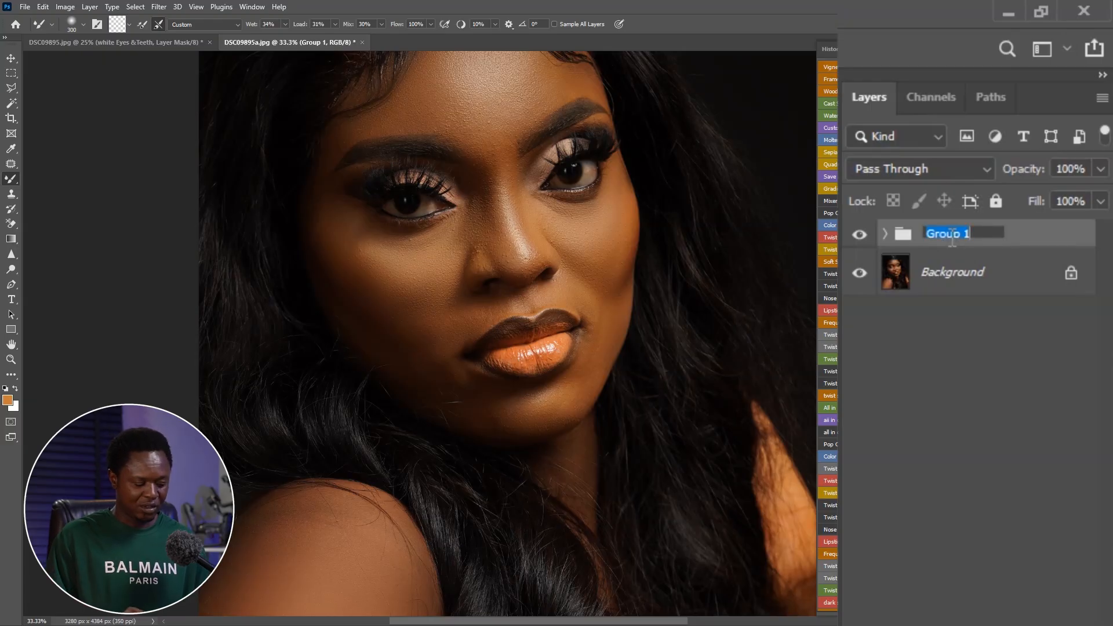
pyautogui.write('fs')
pyautogui.press('Return')
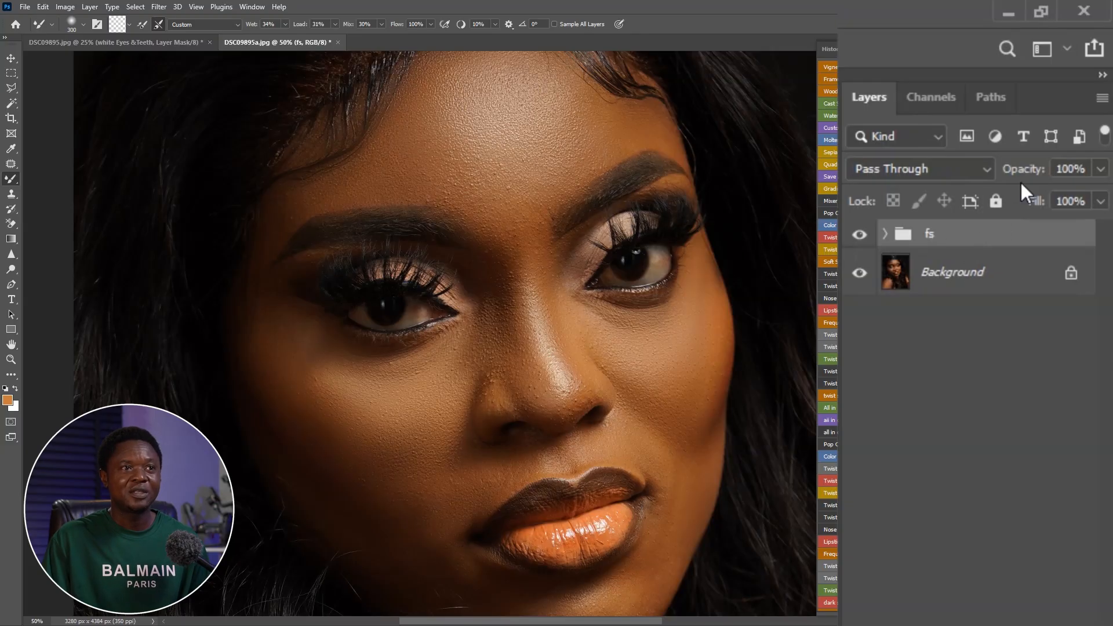
# Step: Try the fs group at 71%, 67%, 0% and 86% opacity, and return it to 100%
pyautogui.moveTo(1024, 175); pyautogui.dragTo(990, 183)
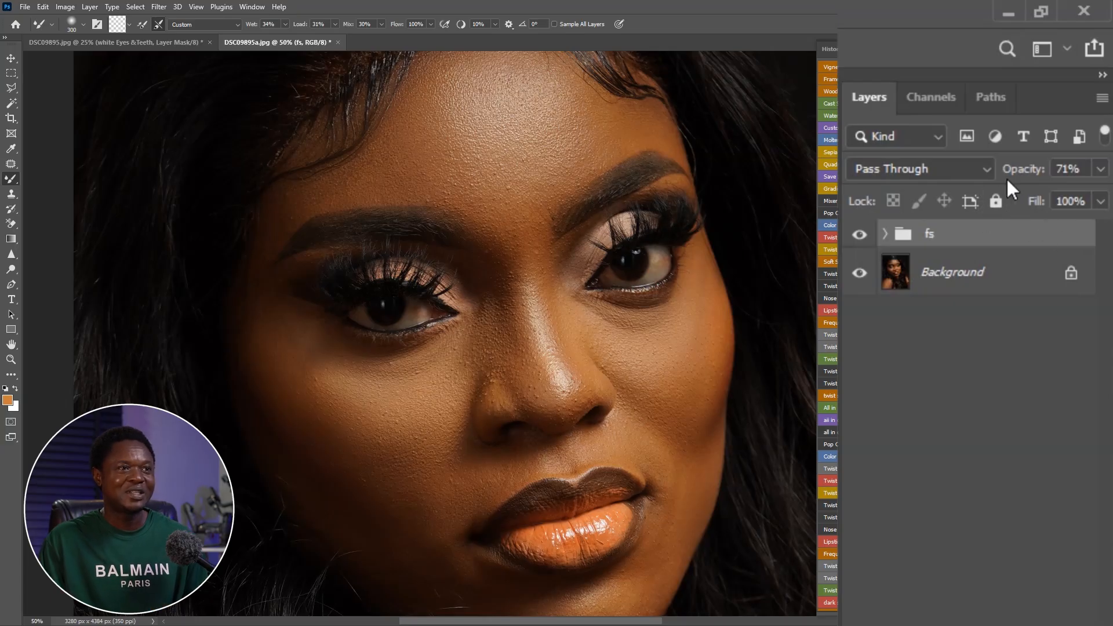
pyautogui.moveTo(1024, 176); pyautogui.dragTo(1019, 175)
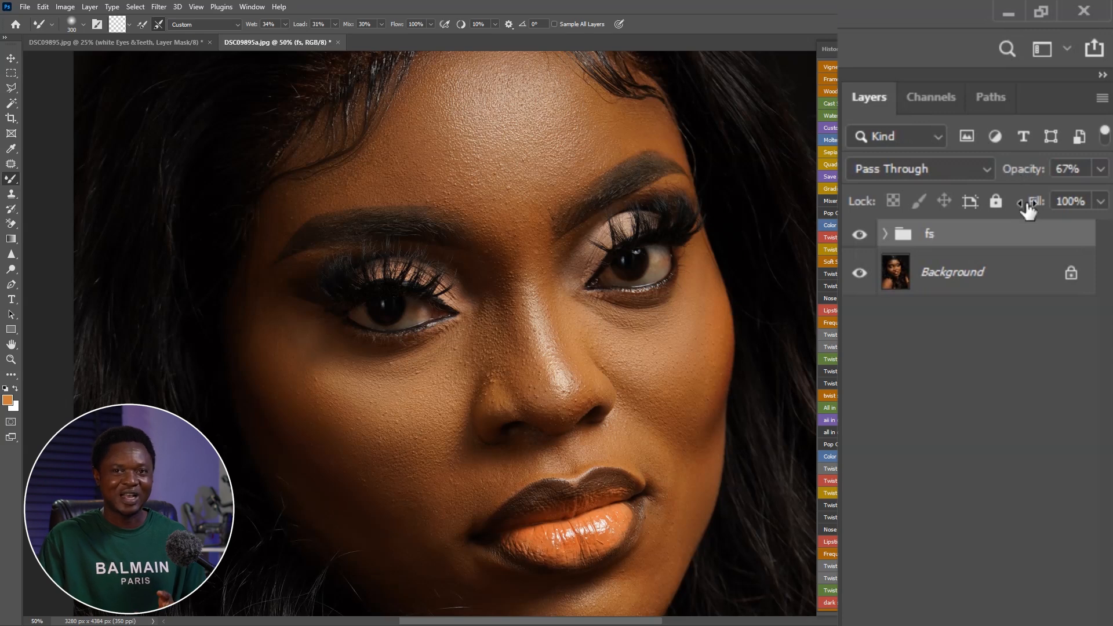
pyautogui.moveTo(1022, 180); pyautogui.dragTo(1112, 172)
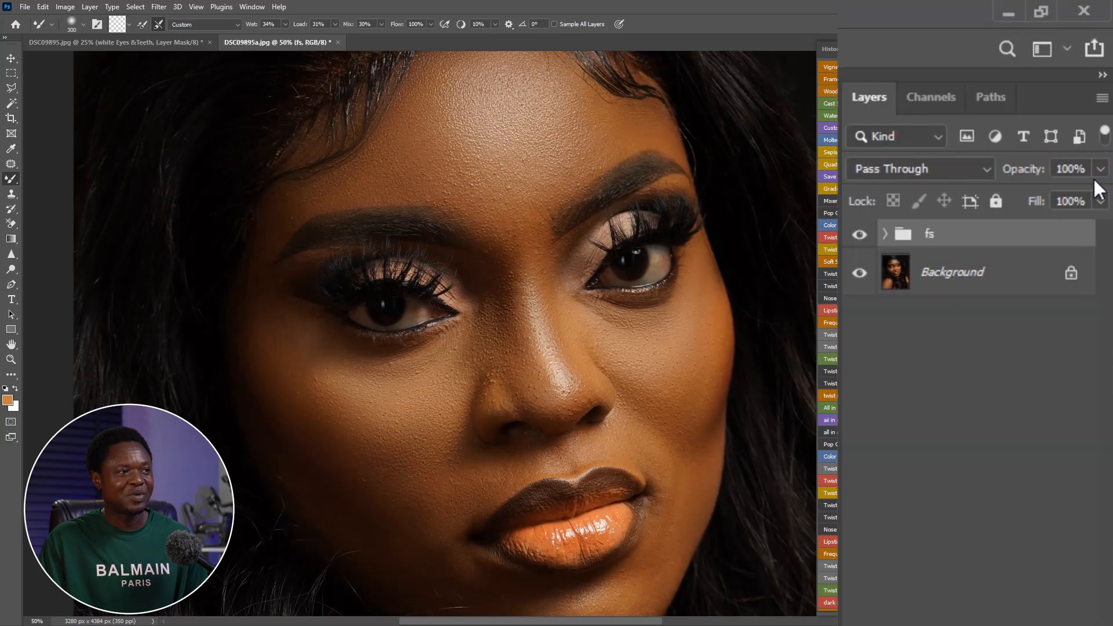
pyautogui.moveTo(1036, 174); pyautogui.dragTo(975, 174)
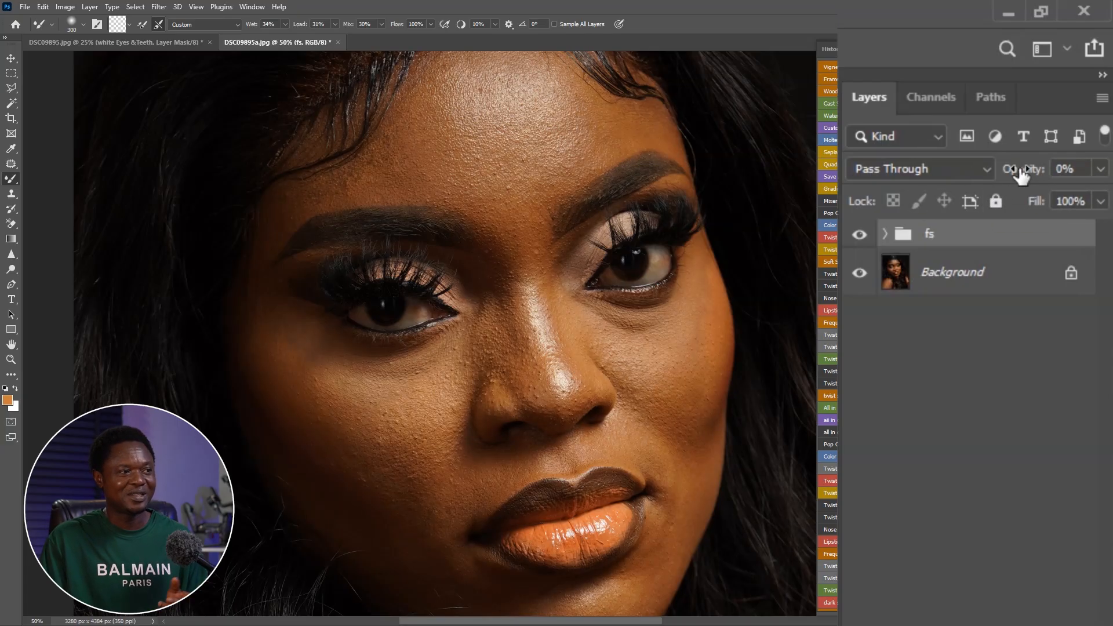
pyautogui.moveTo(1022, 174)
pyautogui.mouseDown()
pyautogui.moveTo(1046, 174)
pyautogui.moveTo(1014, 174)
pyautogui.moveTo(1027, 172)
pyautogui.mouseUp()
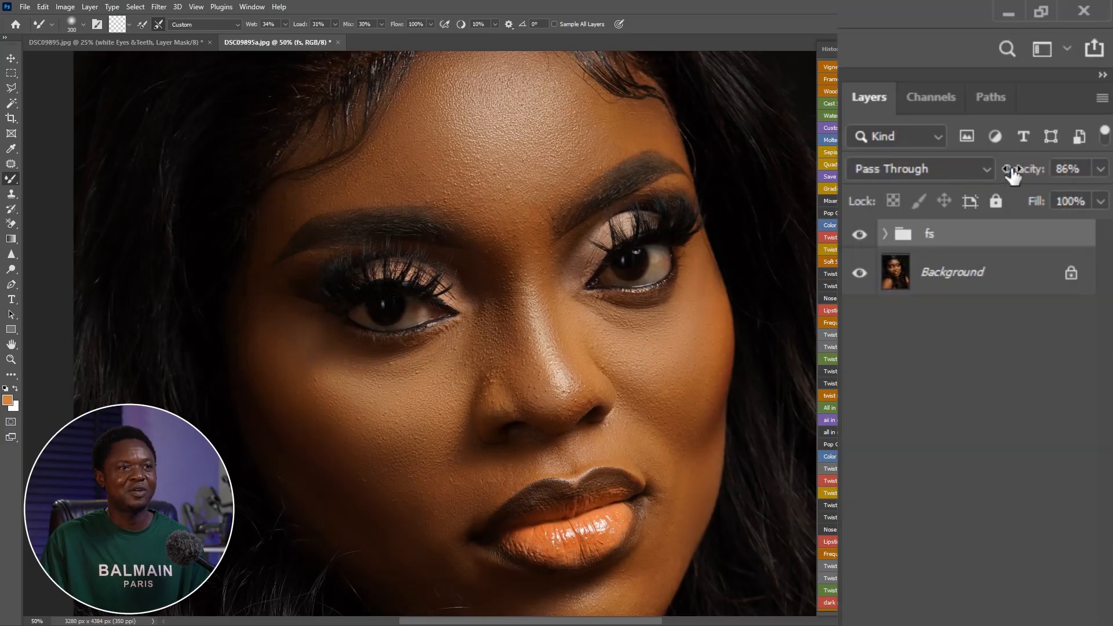
pyautogui.click(1102, 170)
pyautogui.moveTo(1106, 170); pyautogui.dragTo(1111, 170)
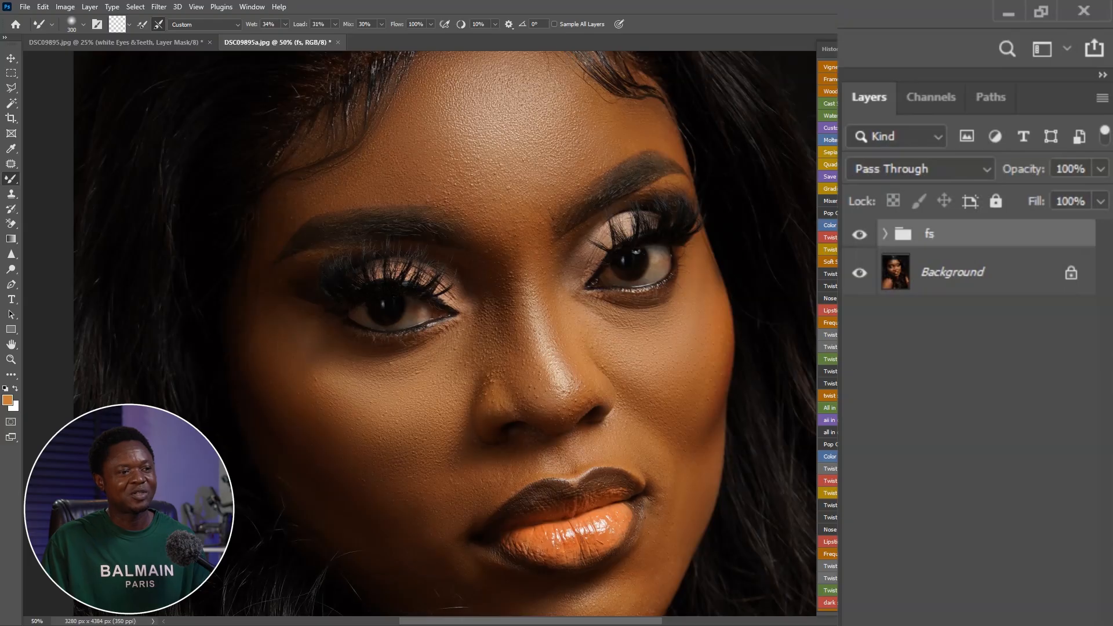
# Step: Run the Twist Eyes & Teeth Whitening action and paint the whites of both eyes on its layer mask with the 70 px brush
pyautogui.click(881, 468)
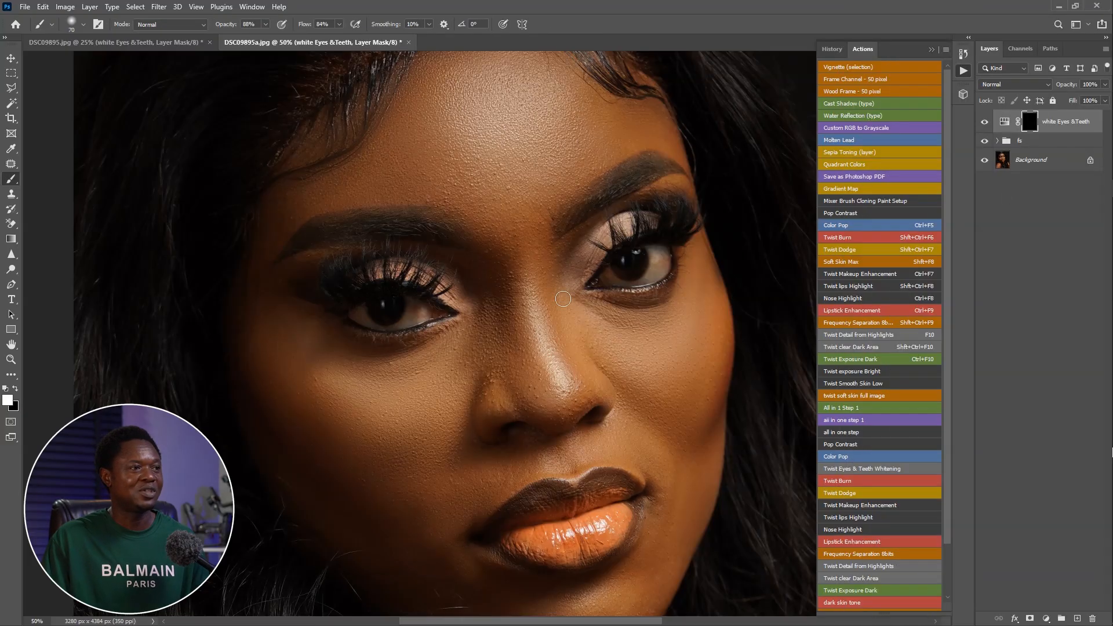
pyautogui.hotkey('ctrl', '+')
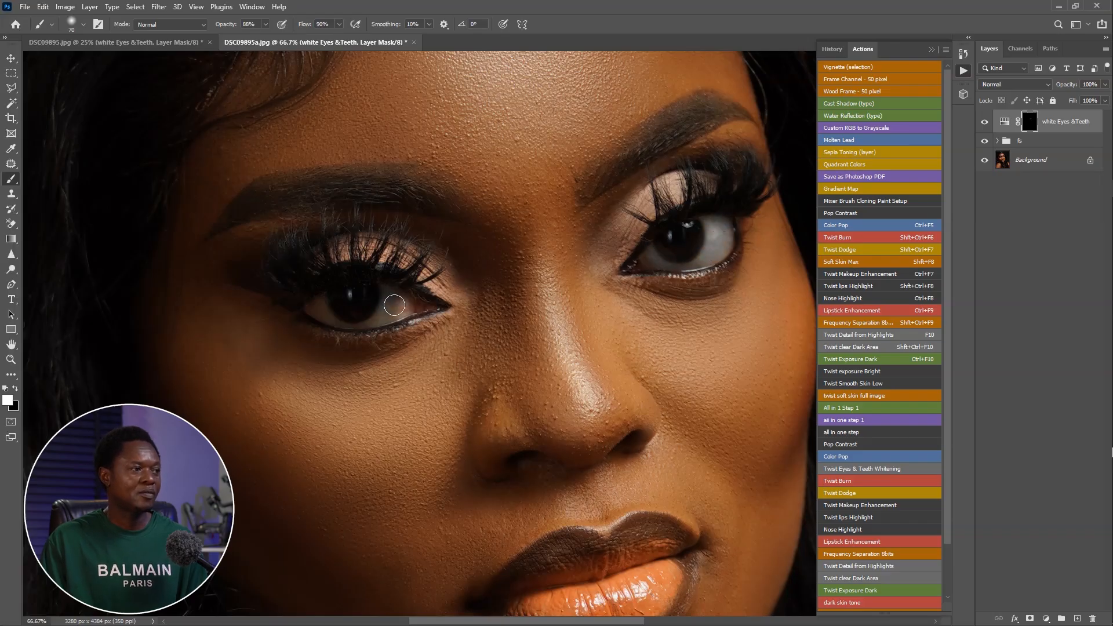
pyautogui.moveTo(327, 306)
pyautogui.mouseDown()
pyautogui.moveTo(335, 315)
pyautogui.moveTo(322, 293)
pyautogui.mouseUp()
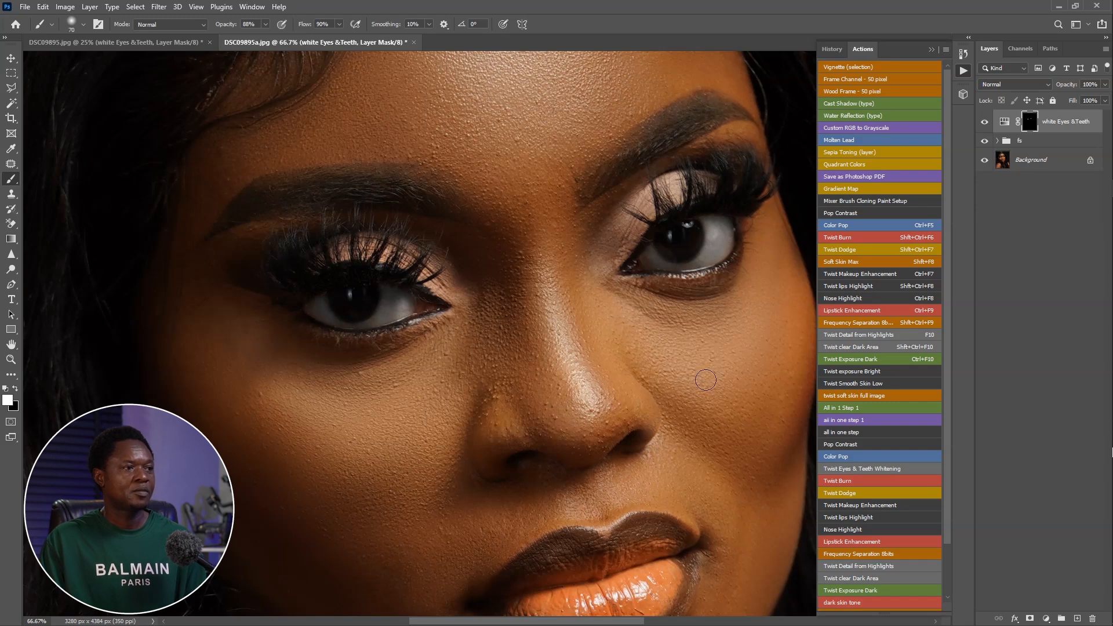
# Step: Examine the retouched face in DSC09895a.jpg and in DSC09895.jpg, both at 50% zoom
pyautogui.scroll(-4, 707, 395)
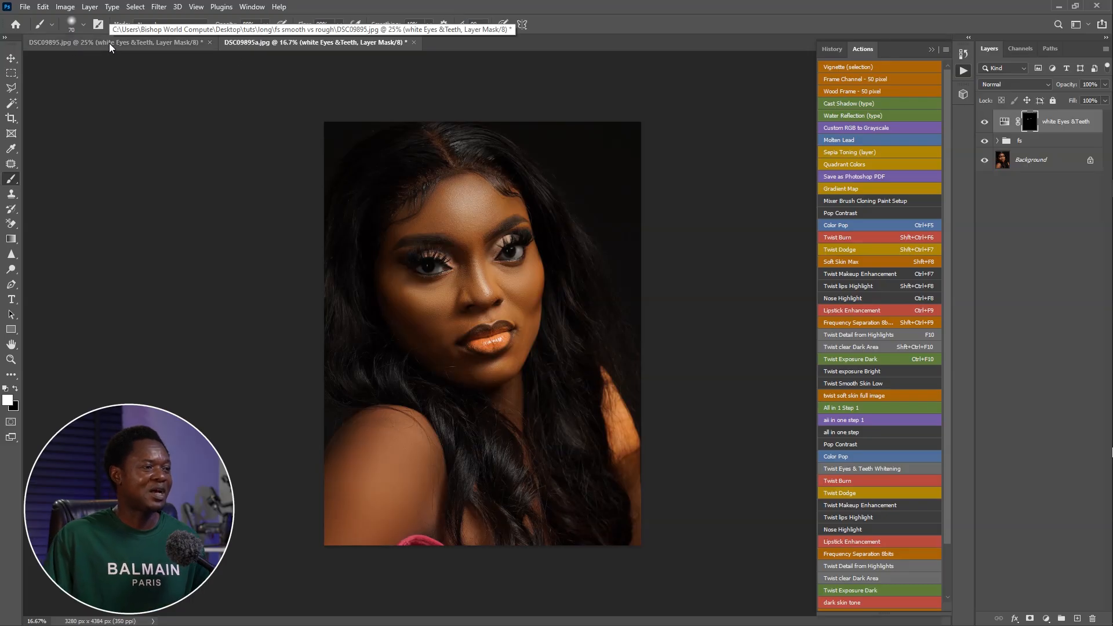
pyautogui.hotkey('ctrl', '+')
pyautogui.hotkey('ctrl', '+')
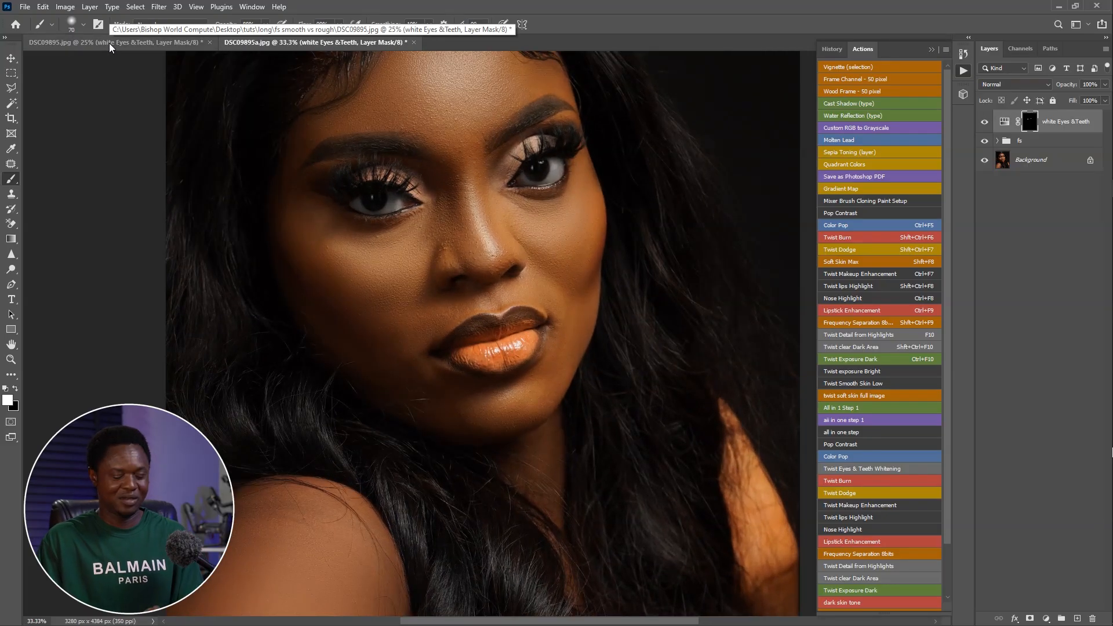
pyautogui.hotkey('ctrl', '+')
pyautogui.moveTo(483, 155); pyautogui.dragTo(461, 282)
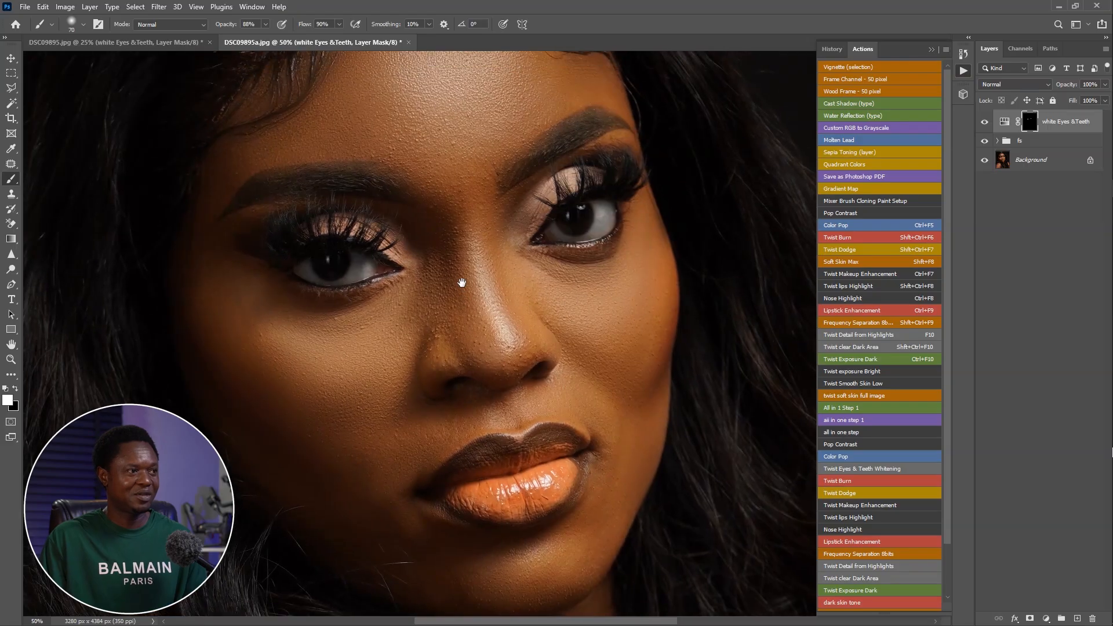
pyautogui.click(147, 45)
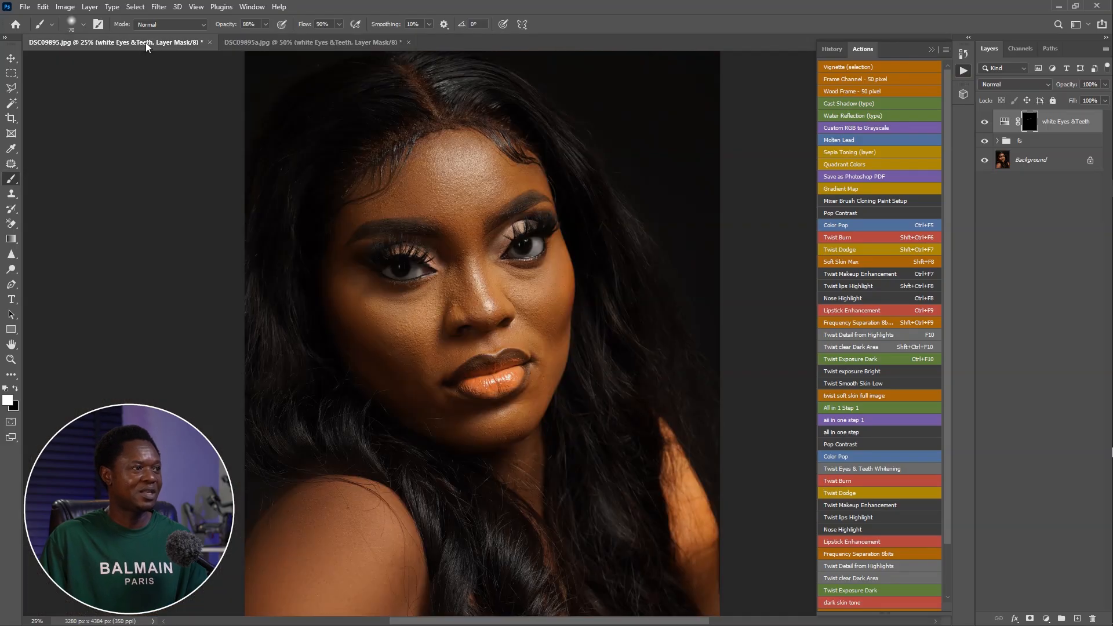
pyautogui.hotkey('ctrl', '+')
pyautogui.hotkey('ctrl', '+')
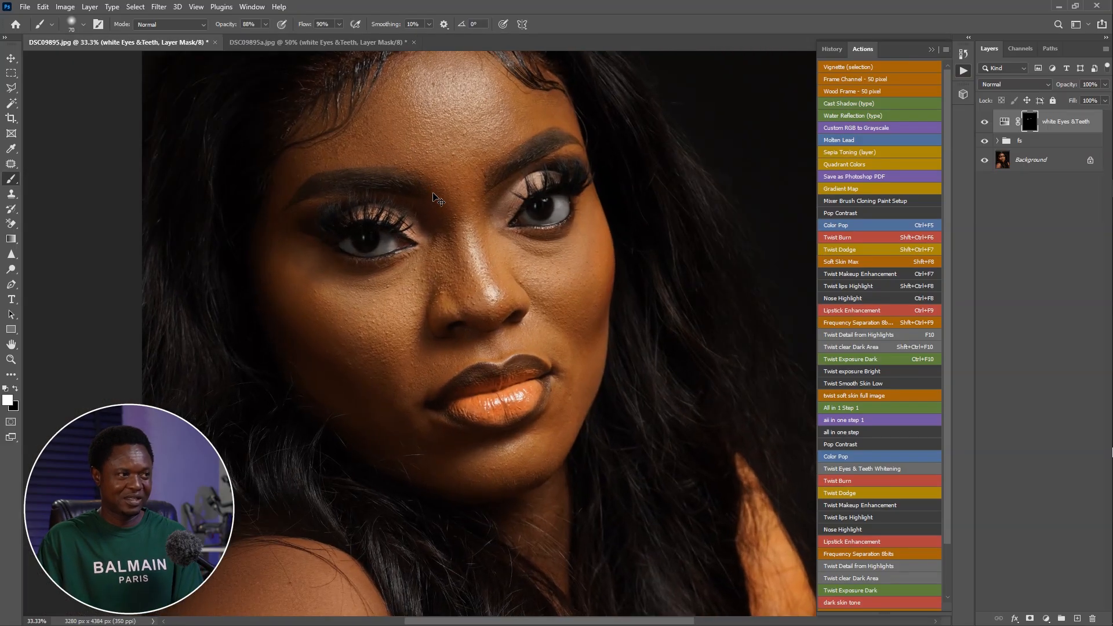
pyautogui.moveTo(436, 150); pyautogui.dragTo(457, 251)
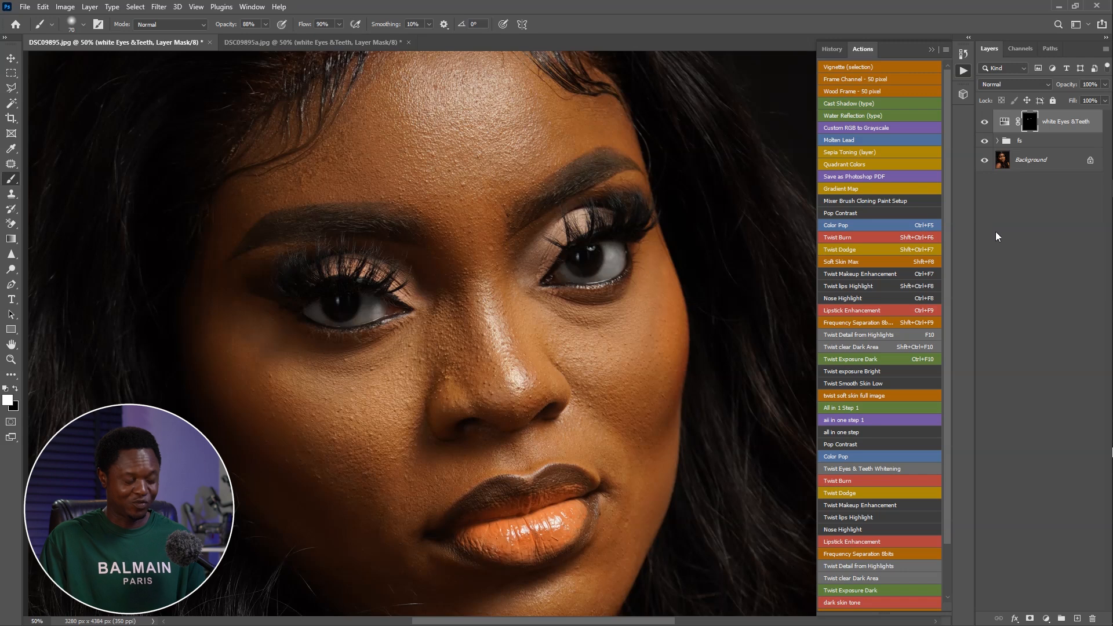
# Step: Compare the retouched face in DSC09895.jpg repeatedly with its original Background layer
pyautogui.keyDown('alt'); pyautogui.click(861, 318); pyautogui.keyUp('alt')
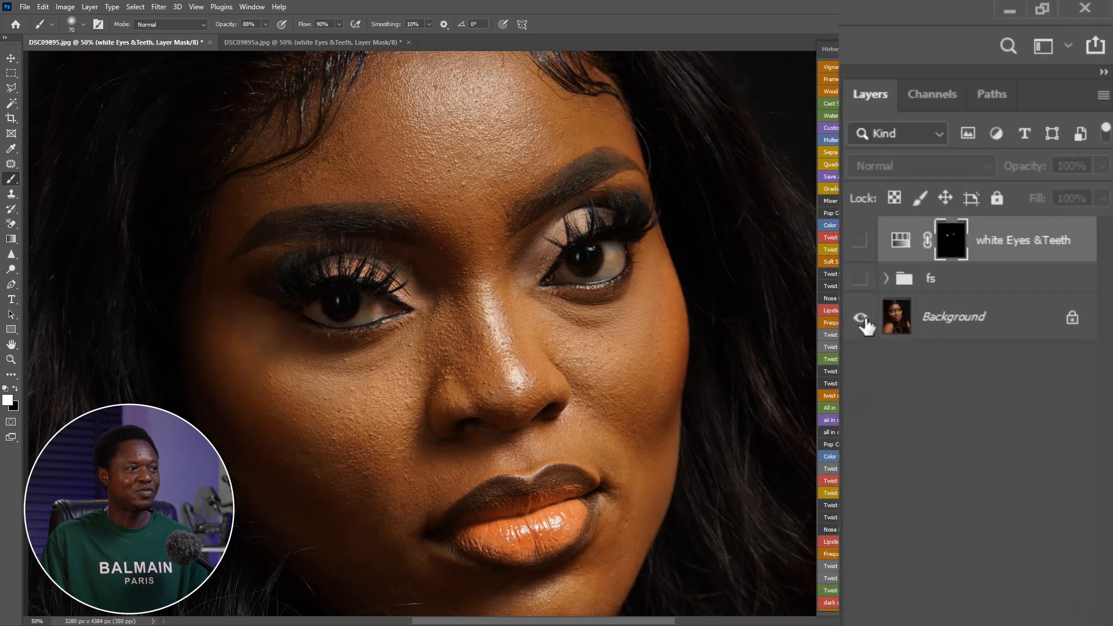
pyautogui.keyDown('alt'); pyautogui.click(862, 319); pyautogui.keyUp('alt')
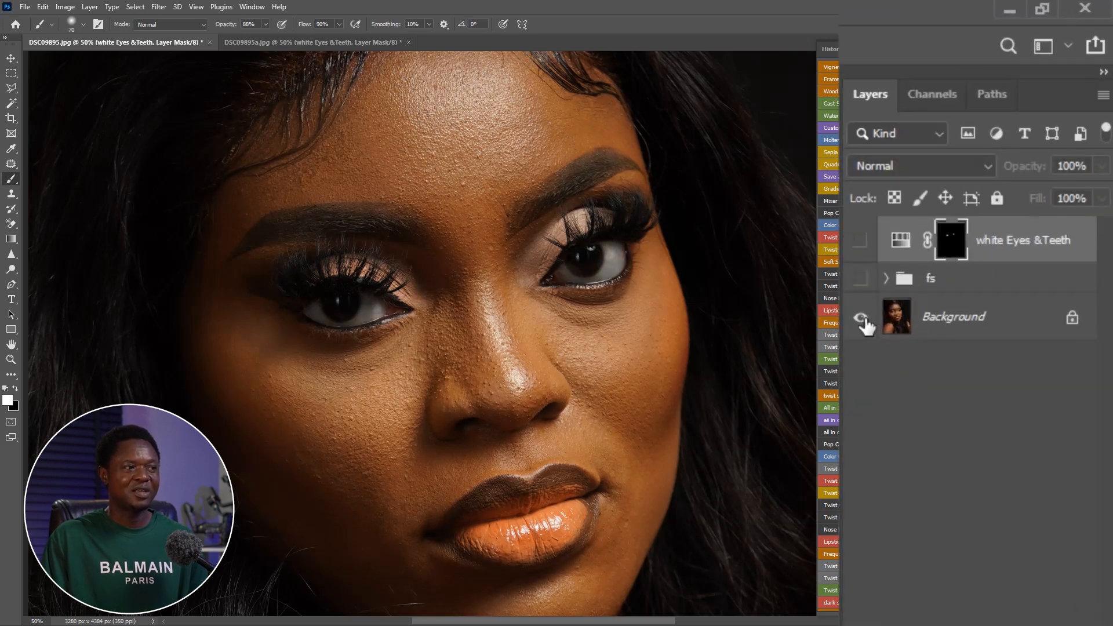
pyautogui.keyDown('alt'); pyautogui.click(862, 318); pyautogui.keyUp('alt')
pyautogui.keyDown('alt'); pyautogui.click(862, 319); pyautogui.keyUp('alt')
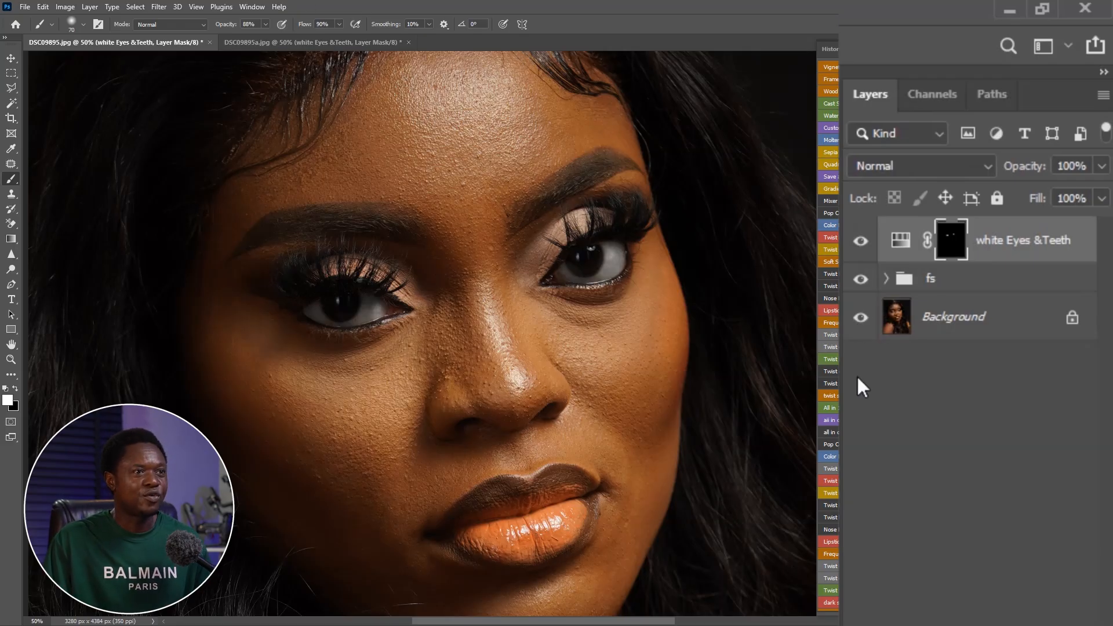
pyautogui.keyDown('alt'); pyautogui.click(861, 319); pyautogui.keyUp('alt')
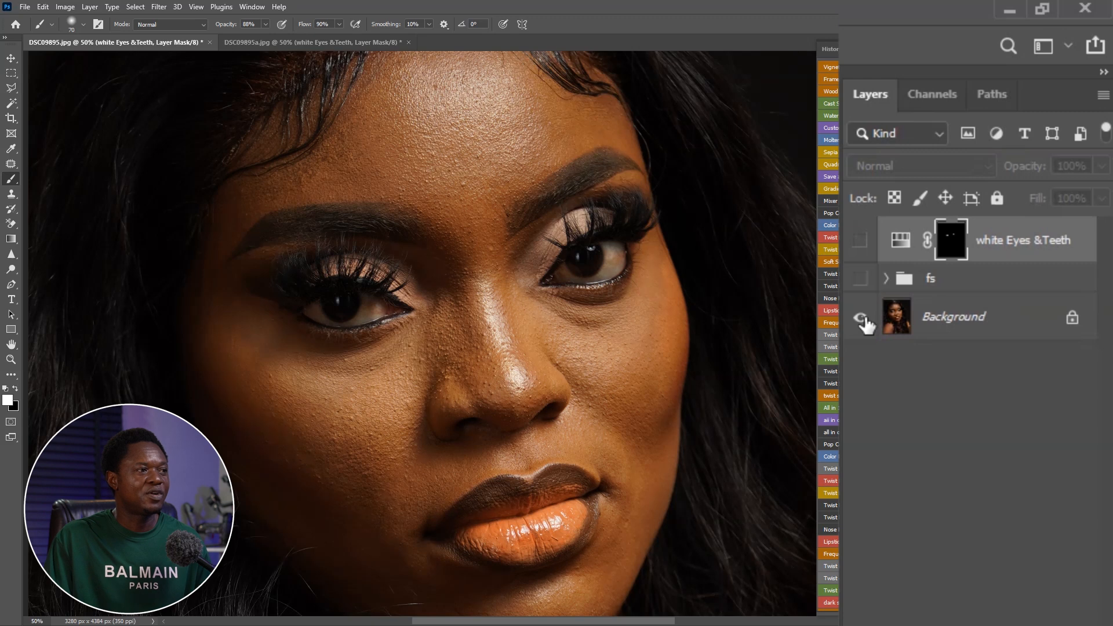
pyautogui.keyDown('alt'); pyautogui.click(860, 319); pyautogui.keyUp('alt')
pyautogui.keyDown('alt'); pyautogui.click(861, 319); pyautogui.keyUp('alt')
pyautogui.keyDown('alt'); pyautogui.click(861, 319); pyautogui.keyUp('alt')
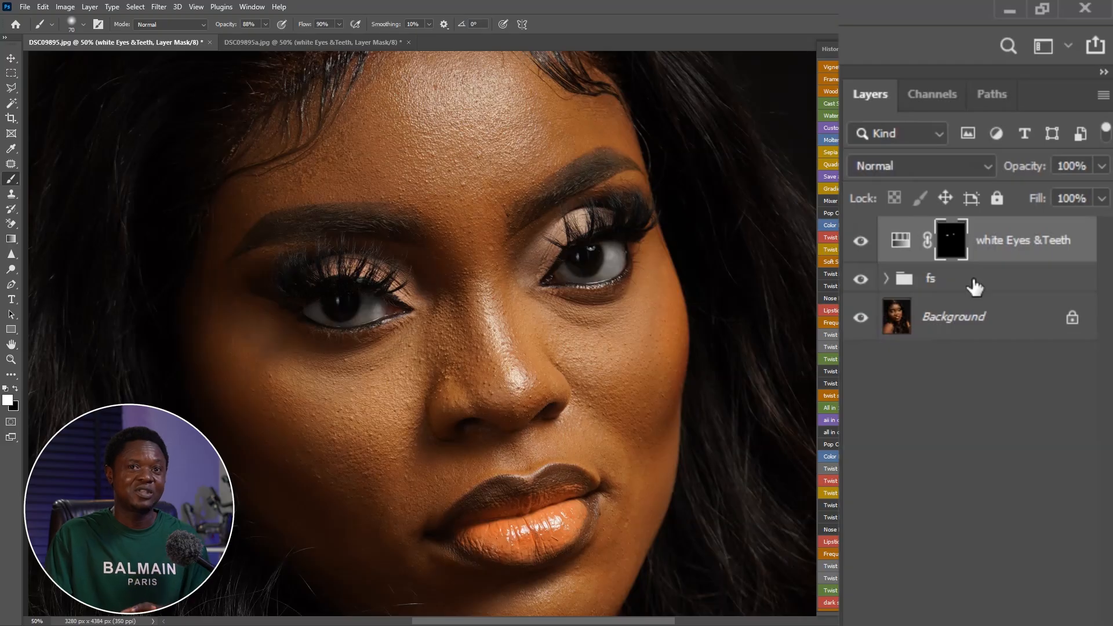
# Step: Try the fs group of DSC09895.jpg at 21% opacity and return it to 100%
pyautogui.click(985, 290)
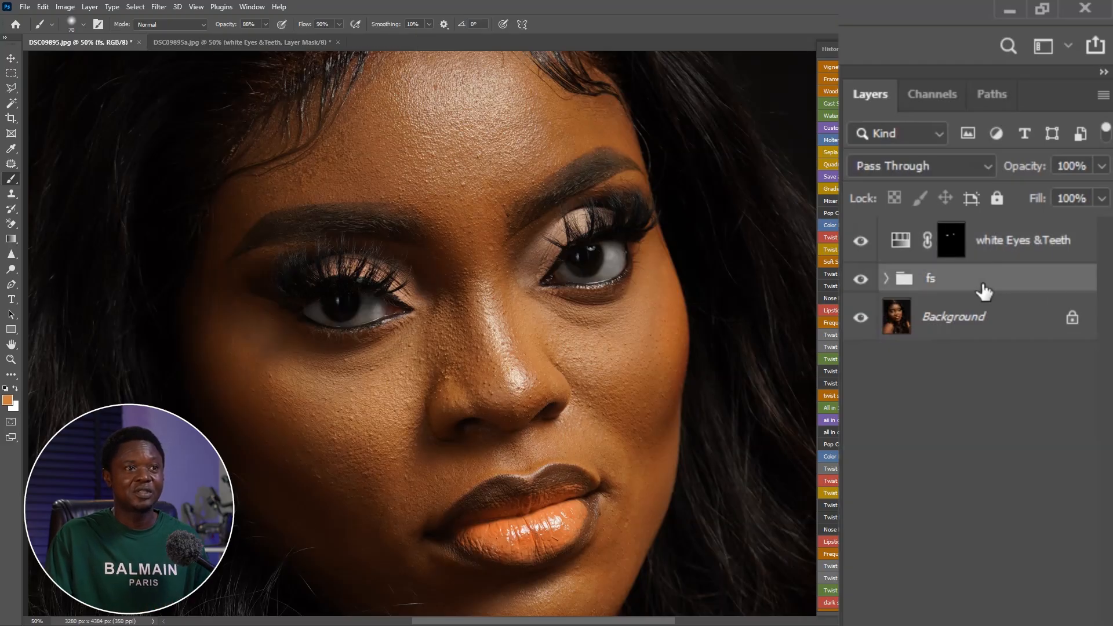
pyautogui.moveTo(1027, 170); pyautogui.dragTo(965, 179)
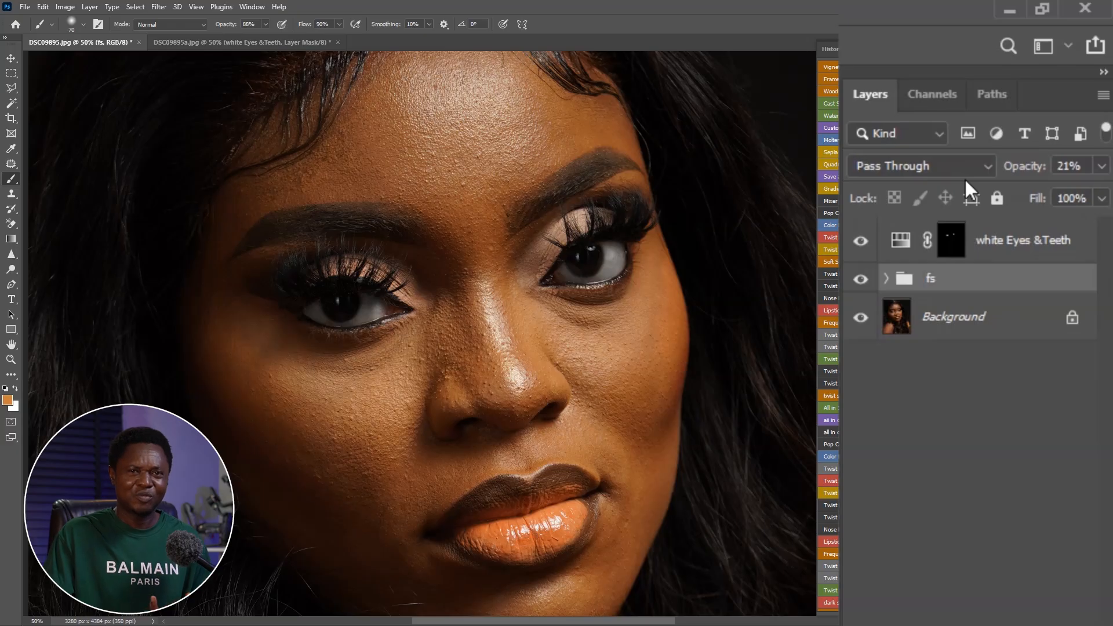
pyautogui.moveTo(1025, 168); pyautogui.dragTo(1085, 154)
pyautogui.moveTo(1026, 174); pyautogui.dragTo(1097, 167)
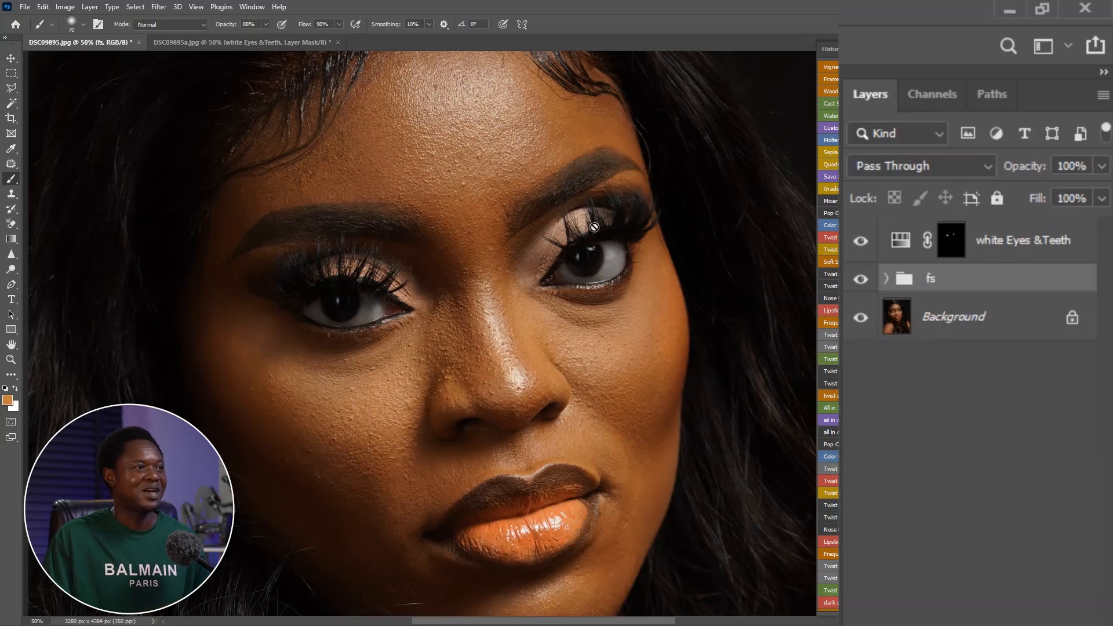
# Step: Compare the retouch with the original Background layer in DSC09895.jpg and in DSC09895a.jpg
pyautogui.keyDown('alt'); pyautogui.click(861, 319); pyautogui.keyUp('alt')
pyautogui.keyDown('alt'); pyautogui.click(861, 319); pyautogui.keyUp('alt')
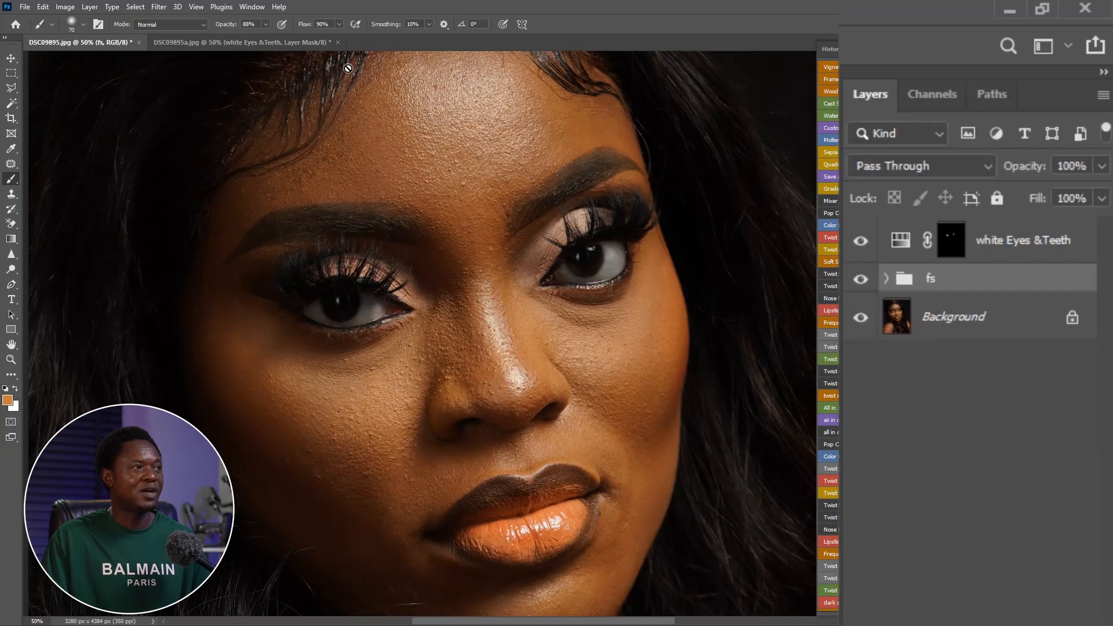
pyautogui.click(255, 40)
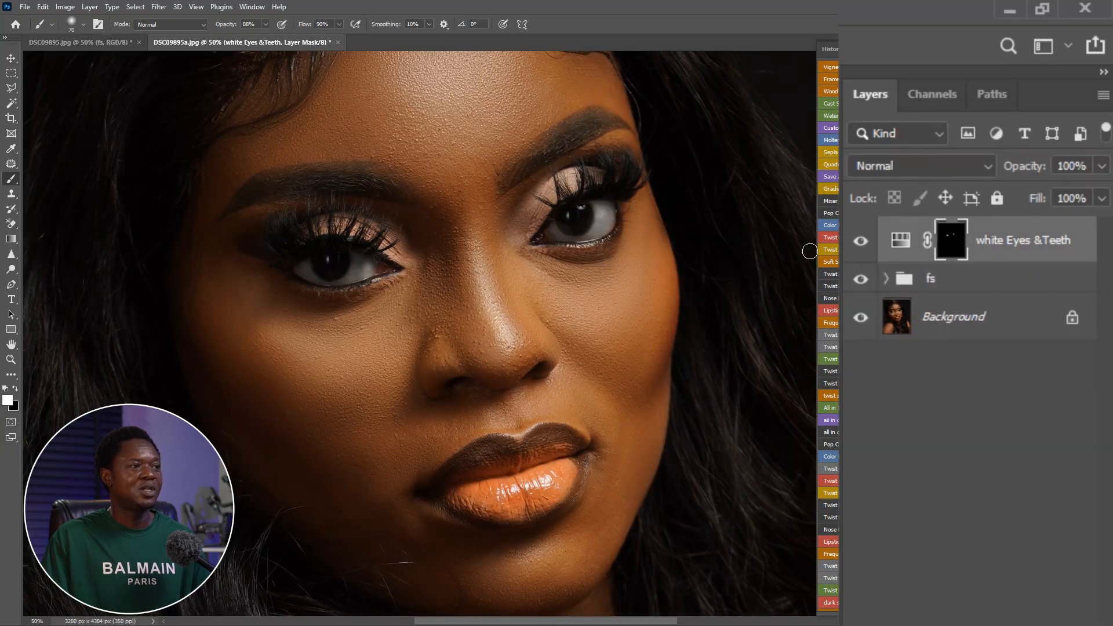
pyautogui.keyDown('alt'); pyautogui.click(860, 319); pyautogui.keyUp('alt')
pyautogui.keyDown('alt'); pyautogui.click(859, 318); pyautogui.keyUp('alt')
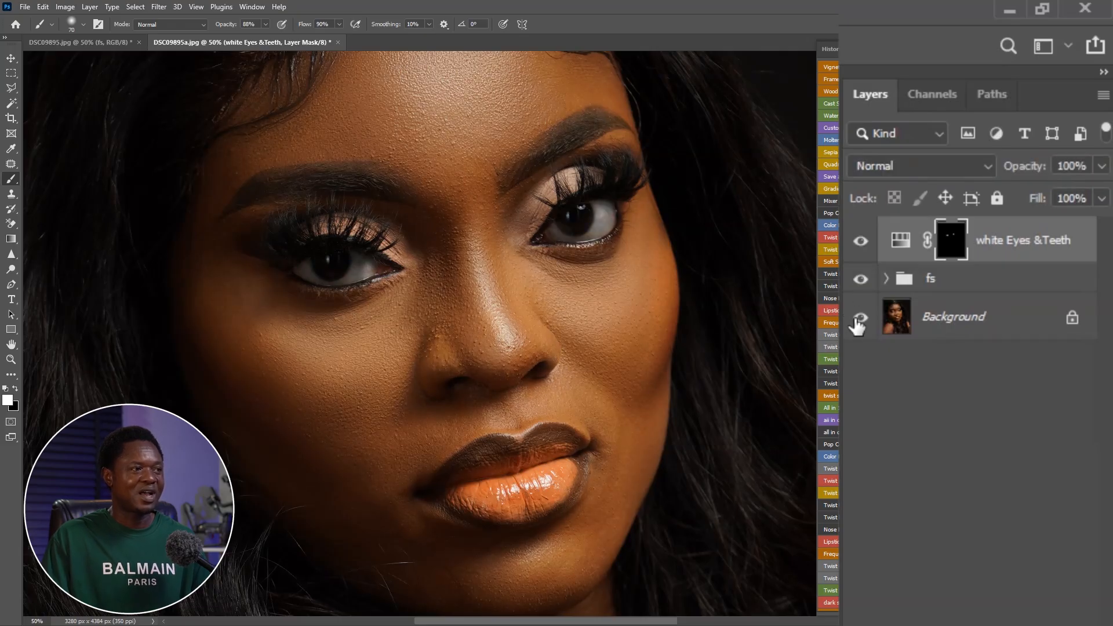
pyautogui.keyDown('alt'); pyautogui.click(859, 318); pyautogui.keyUp('alt')
pyautogui.keyDown('alt'); pyautogui.click(860, 319); pyautogui.keyUp('alt')
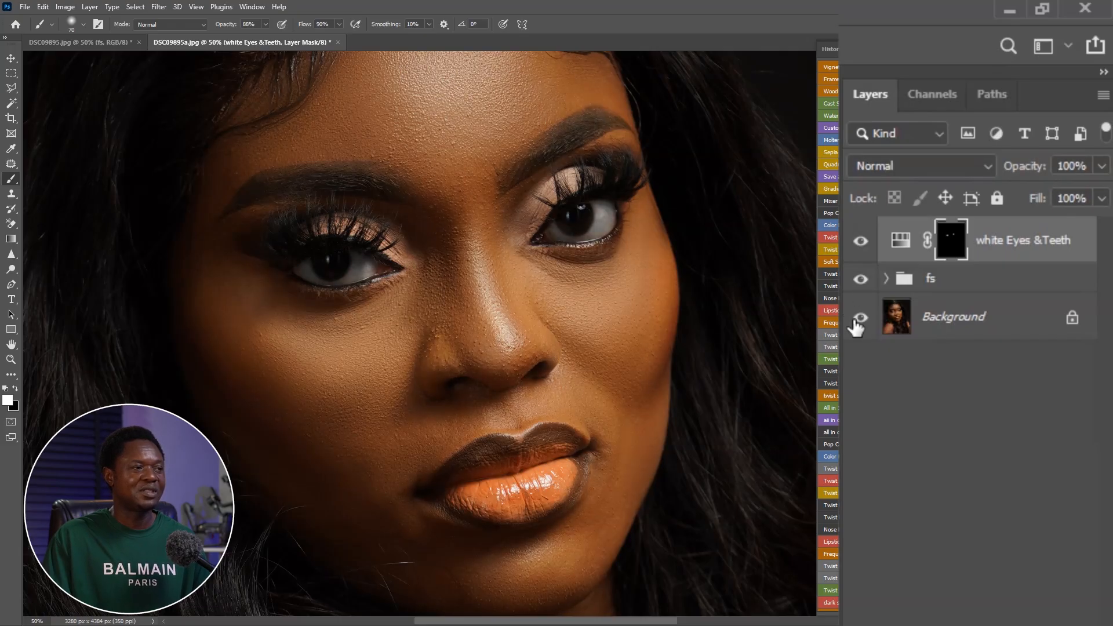